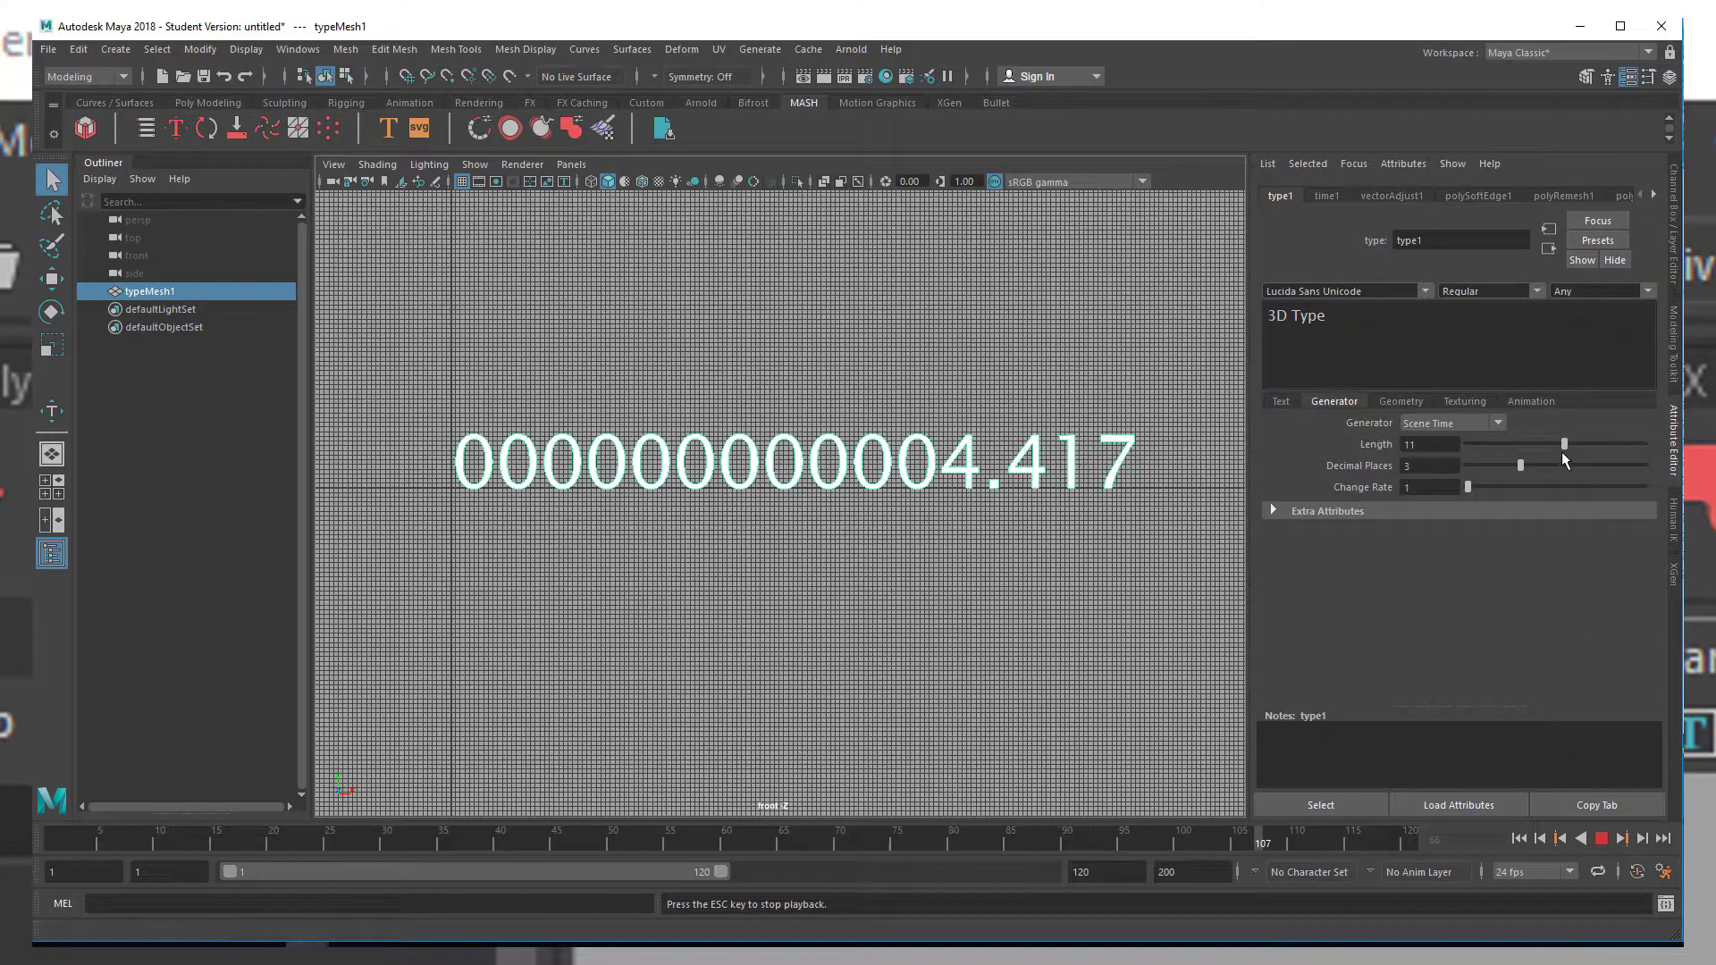
pyautogui.moveTo(1563, 445); pyautogui.dragTo(1533, 445)
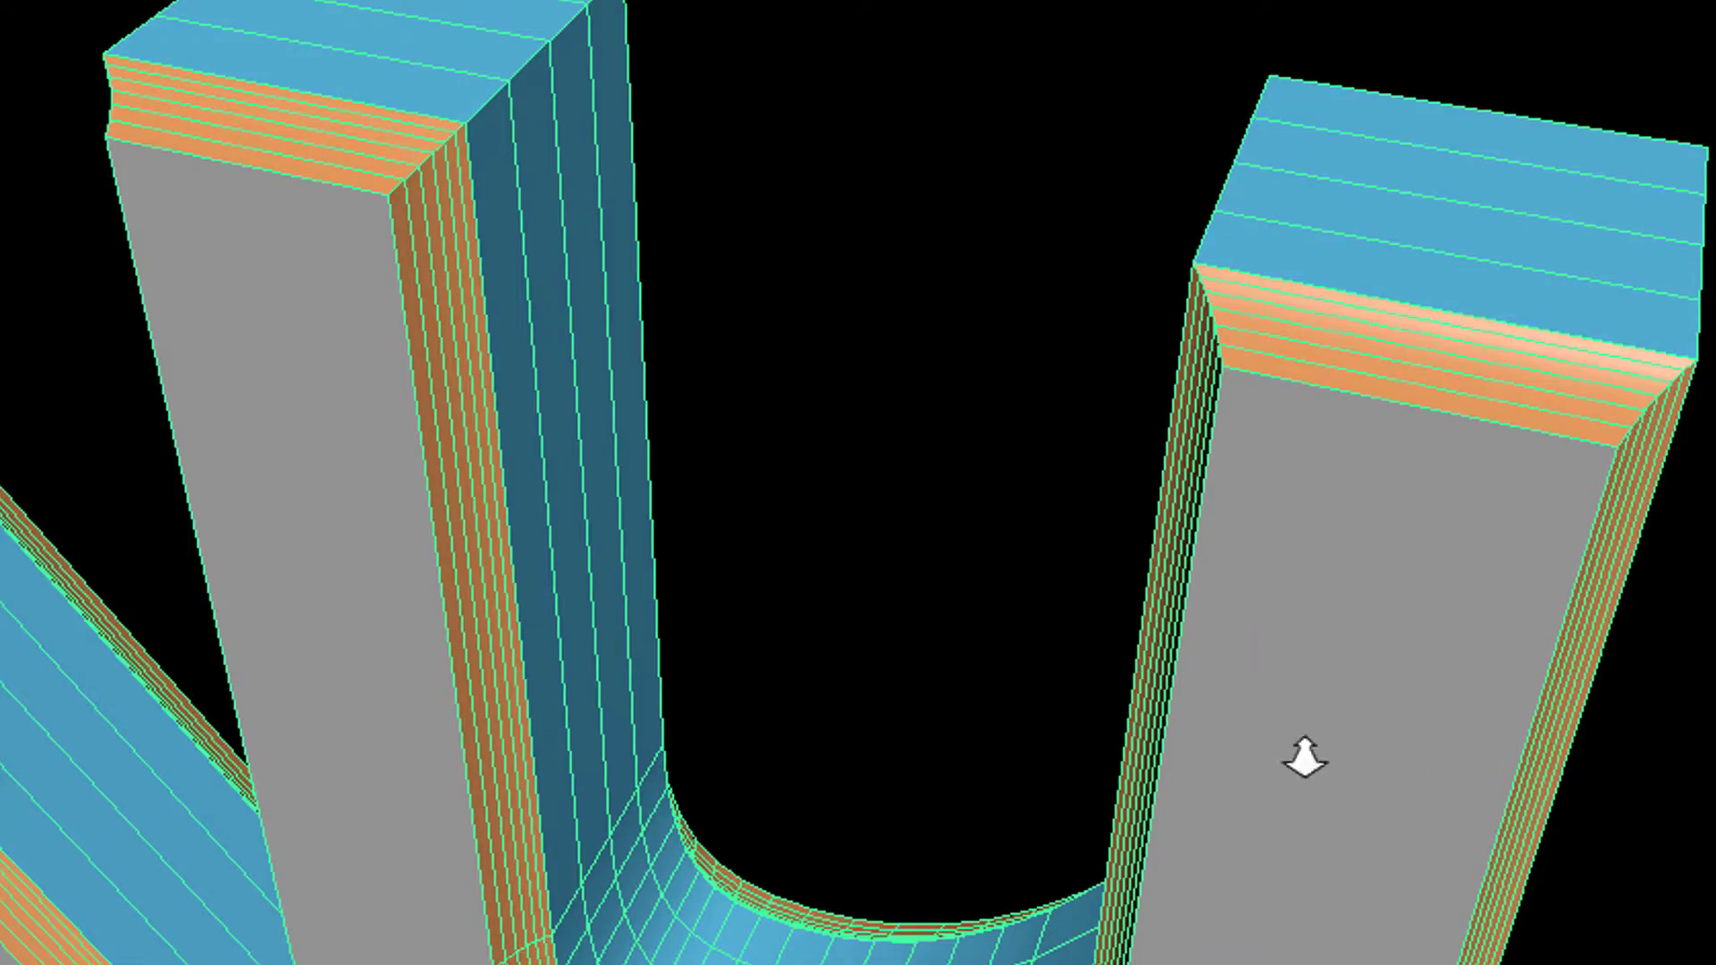
pyautogui.keyDown('alt'); pyautogui.moveTo(1305, 758); pyautogui.dragTo(590, 773, button='right'); pyautogui.keyUp('alt')
pyautogui.keyDown('alt'); pyautogui.moveTo(1103, 778); pyautogui.dragTo(1053, 641); pyautogui.keyUp('alt')
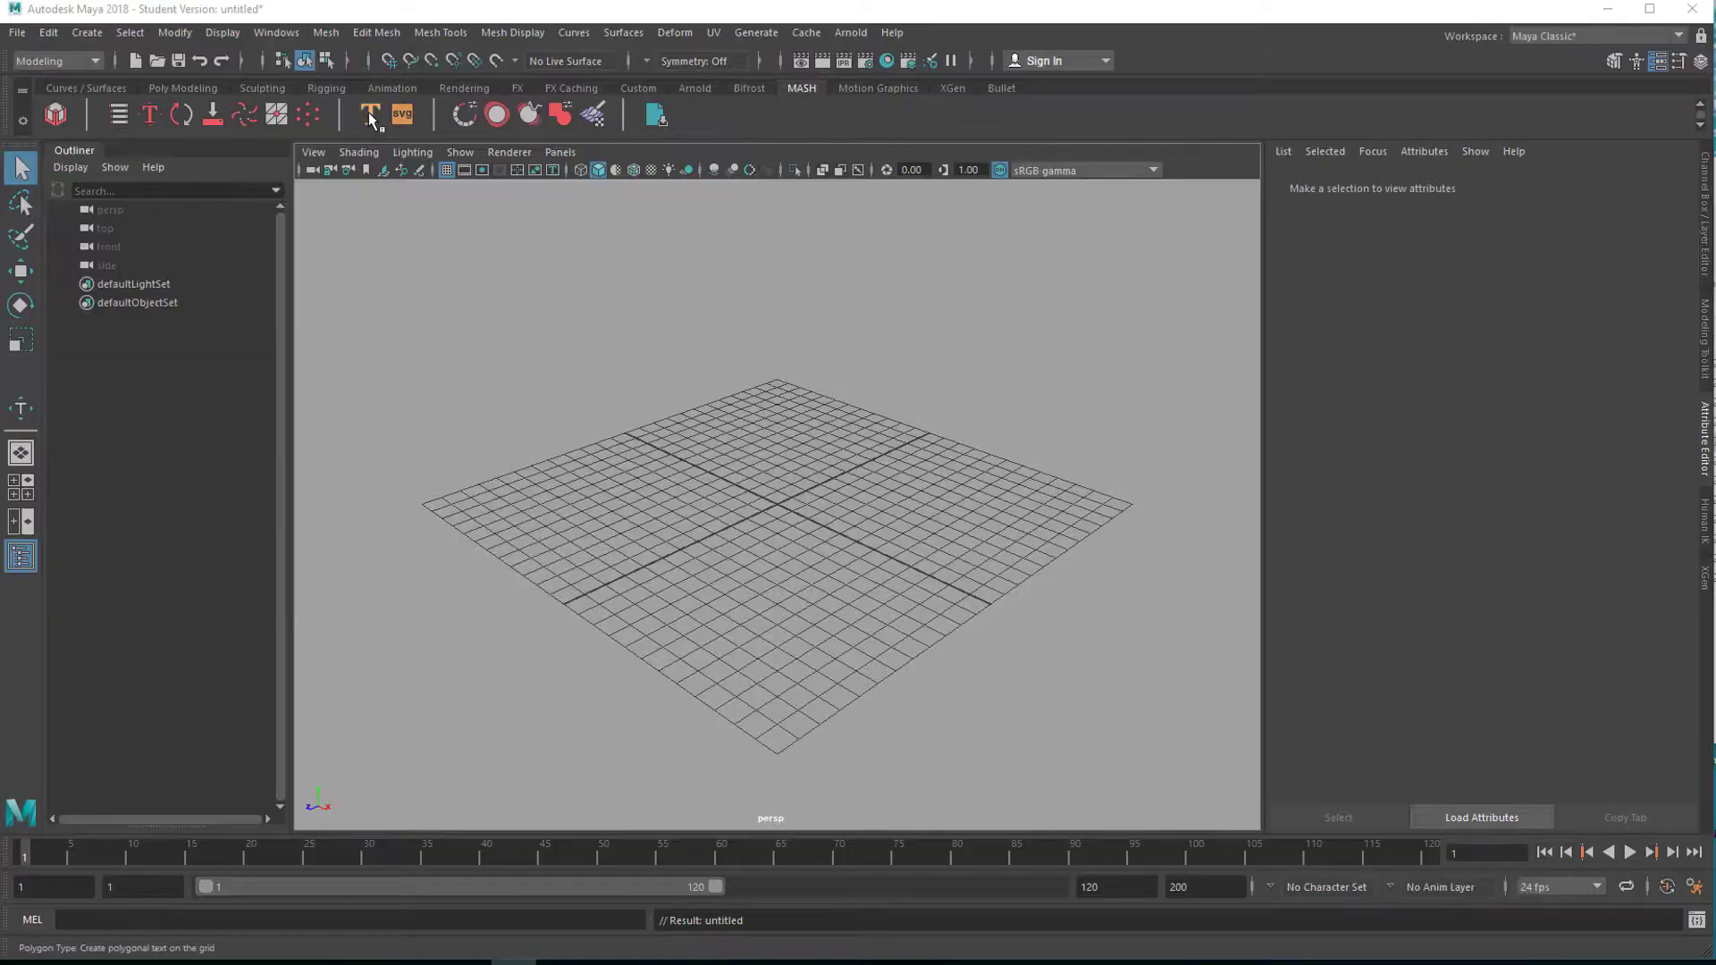
# Step: Create a polygon type object with the default text "3D Type"
pyautogui.click(368, 111)
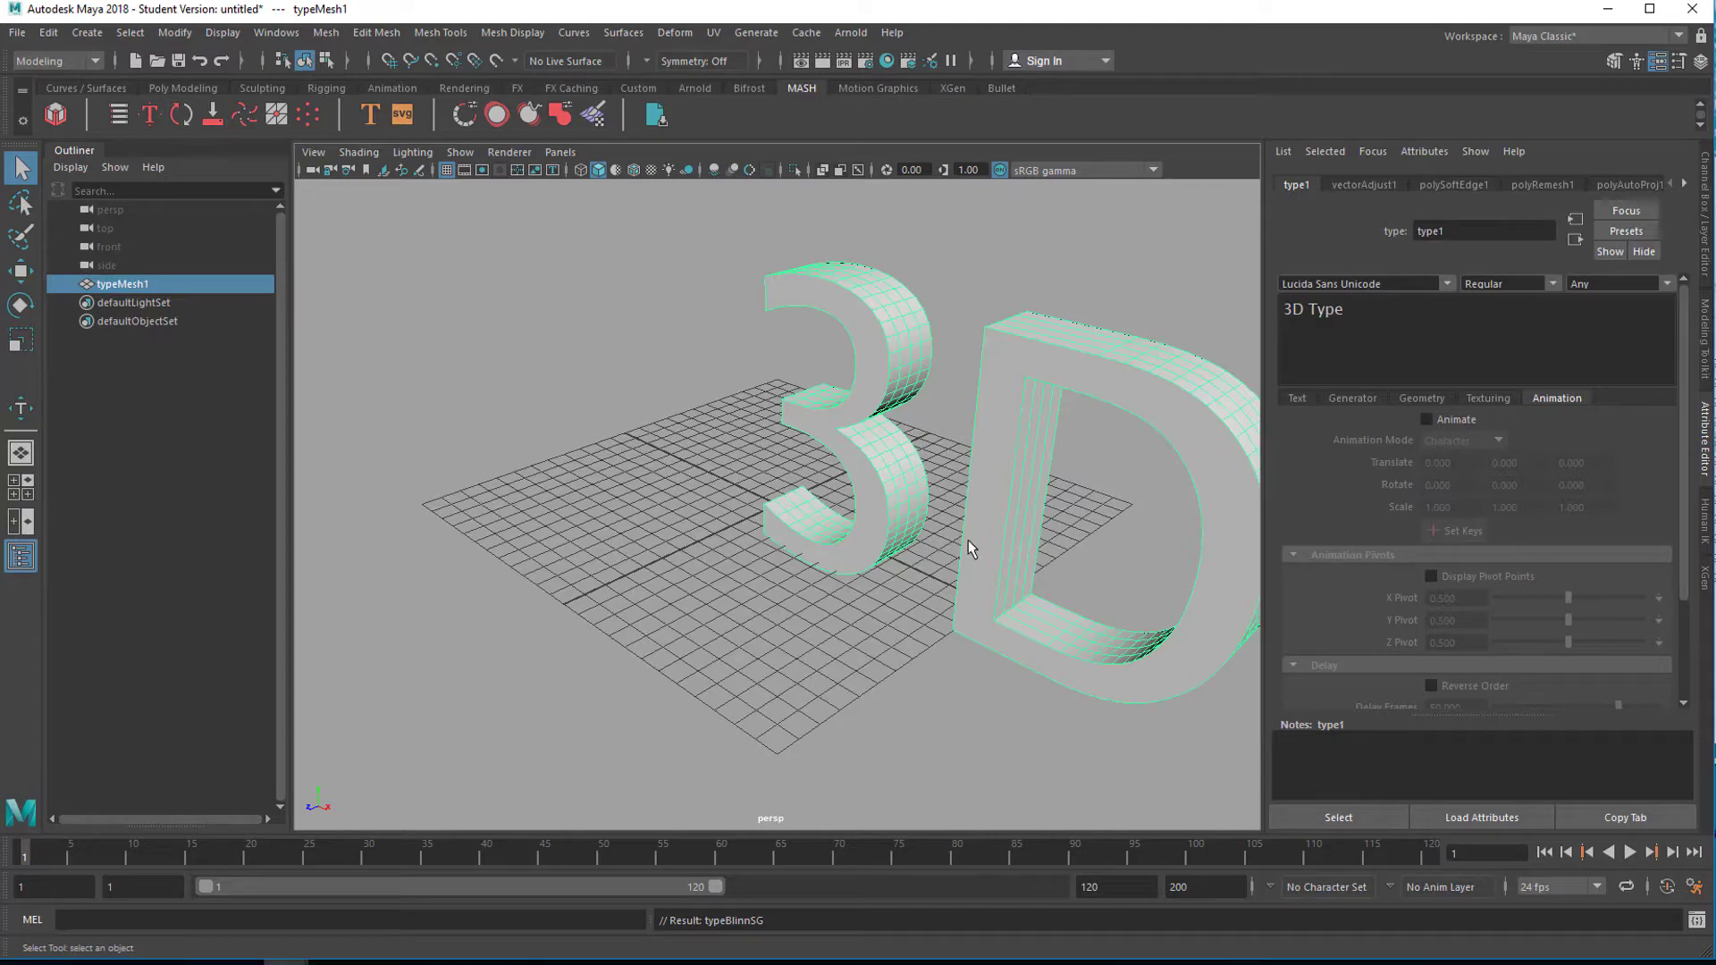
pyautogui.keyDown('alt'); pyautogui.moveTo(985, 562); pyautogui.dragTo(735, 629, button='right'); pyautogui.keyUp('alt')
pyautogui.keyDown('alt'); pyautogui.moveTo(736, 629); pyautogui.dragTo(919, 593); pyautogui.keyUp('alt')
pyautogui.keyDown('alt'); pyautogui.moveTo(919, 593); pyautogui.dragTo(616, 500, button='middle'); pyautogui.keyUp('alt')
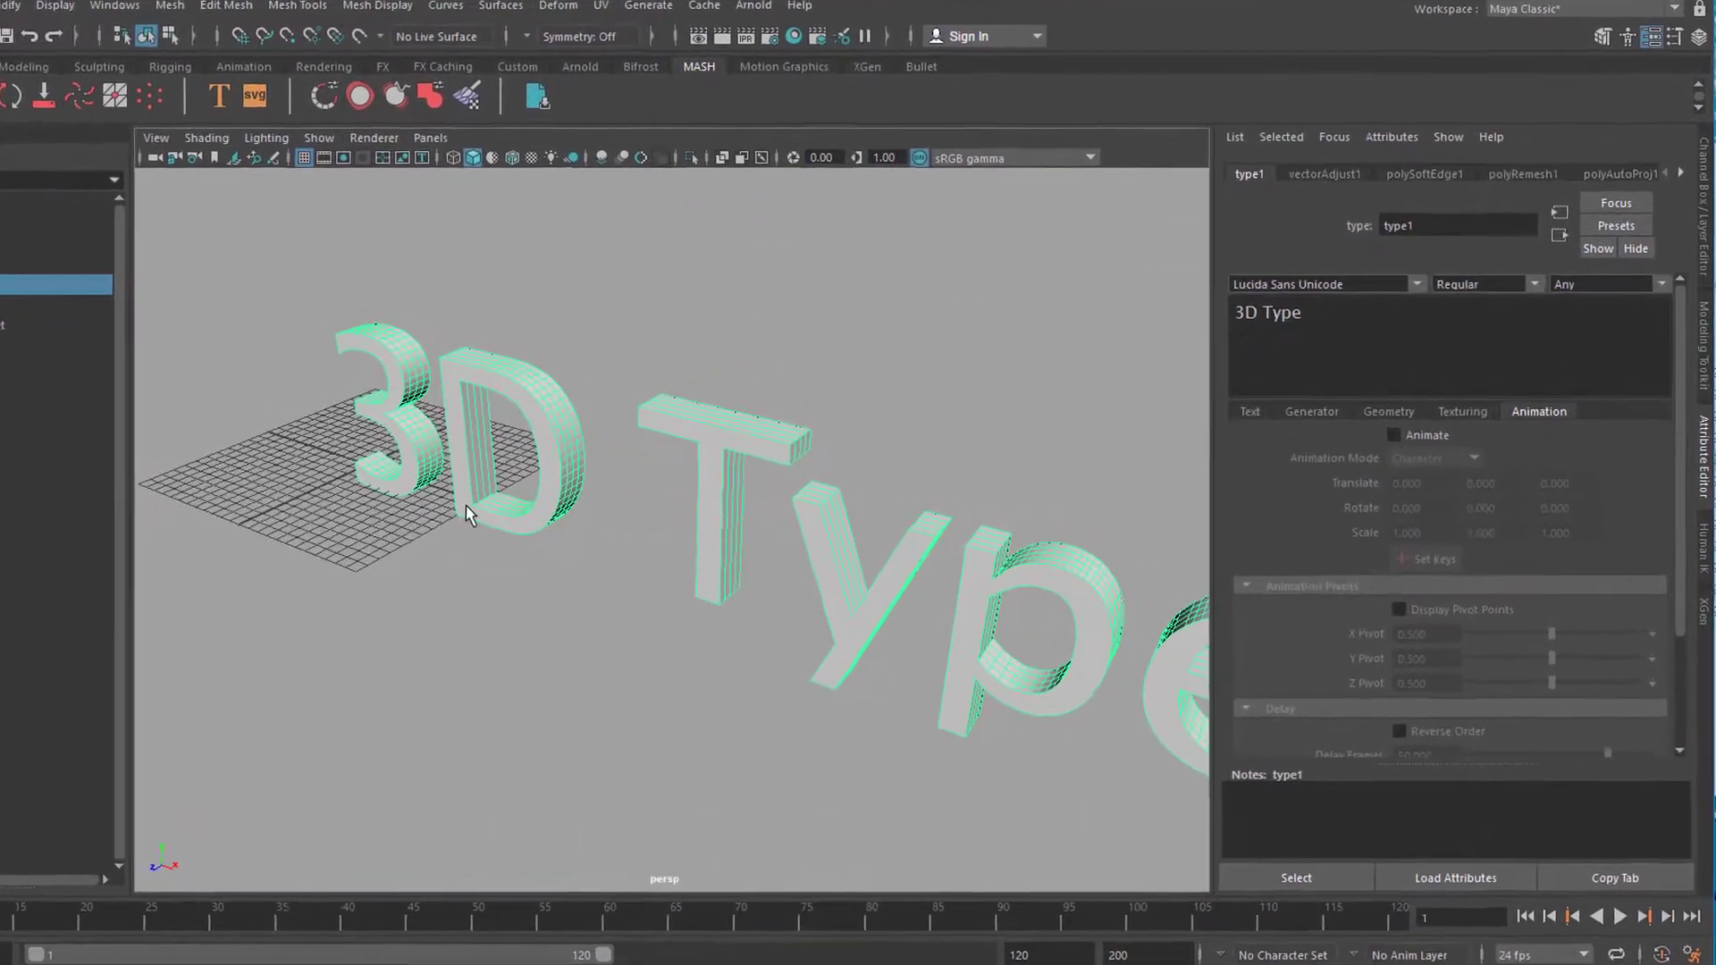
pyautogui.keyDown('alt'); pyautogui.moveTo(898, 682); pyautogui.dragTo(773, 632, button='middle'); pyautogui.keyUp('alt')
pyautogui.keyDown('alt'); pyautogui.moveTo(773, 632); pyautogui.dragTo(834, 668); pyautogui.keyUp('alt')
pyautogui.keyDown('alt'); pyautogui.moveTo(255, 923); pyautogui.dragTo(261, 964); pyautogui.keyUp('alt')
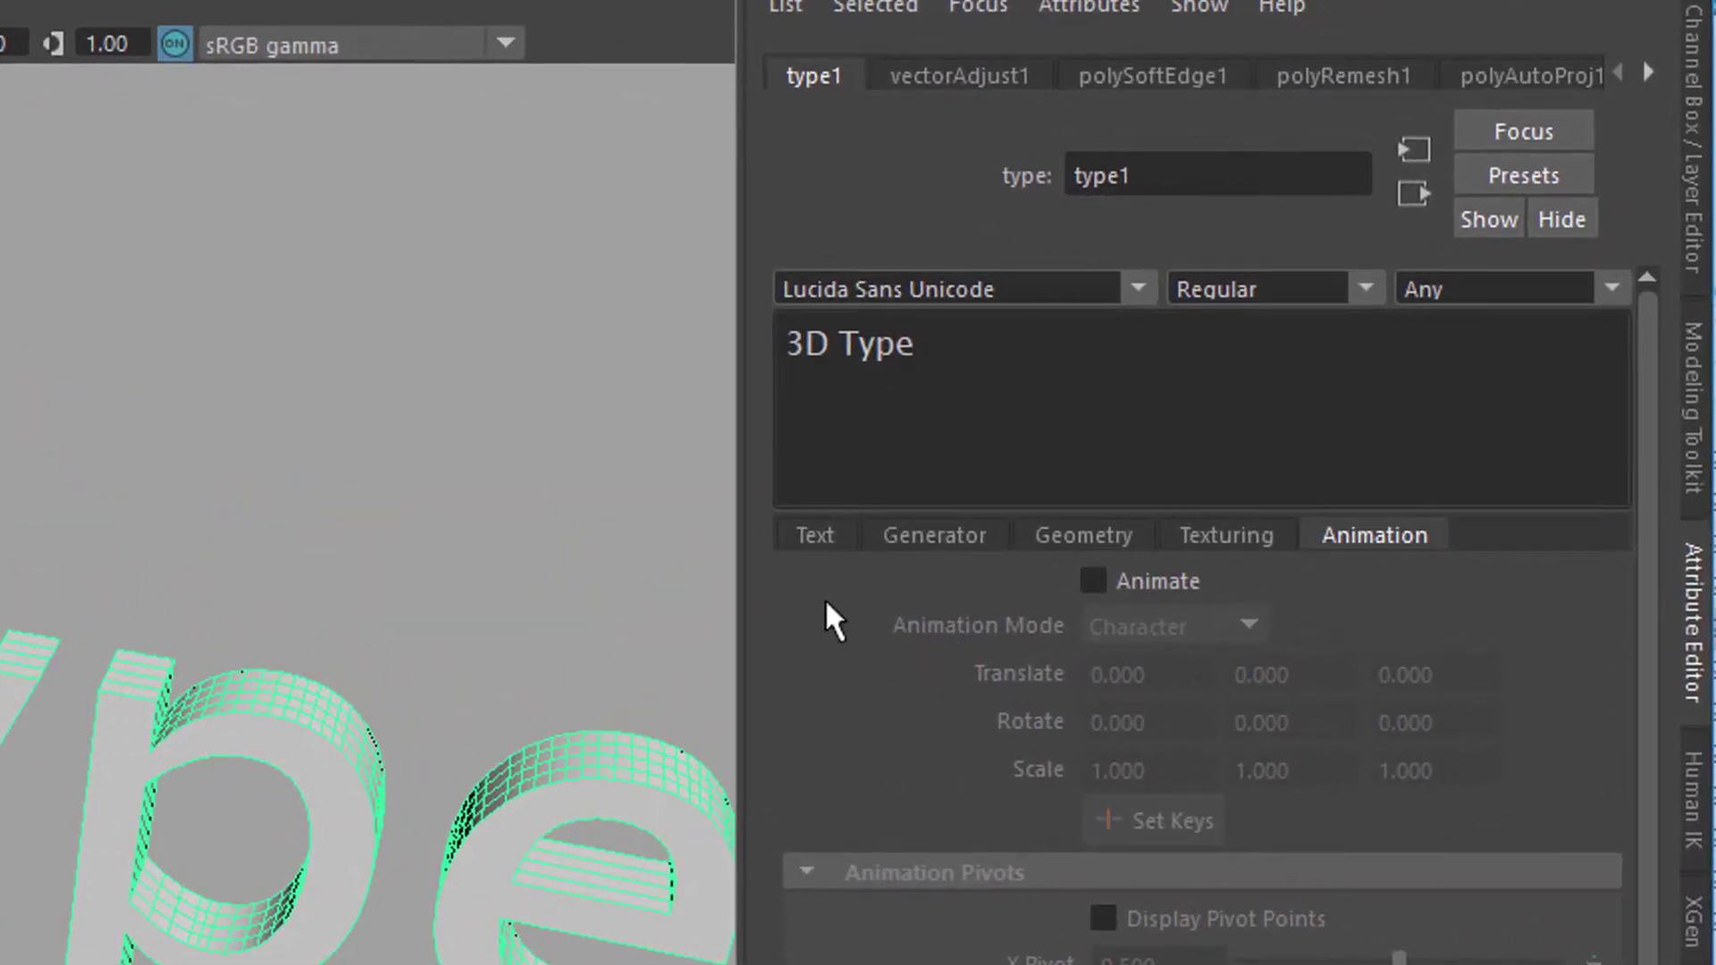
# Step: Reduce the text's font size to about 18.959 and its tracking to about -4.388
pyautogui.click(817, 536)
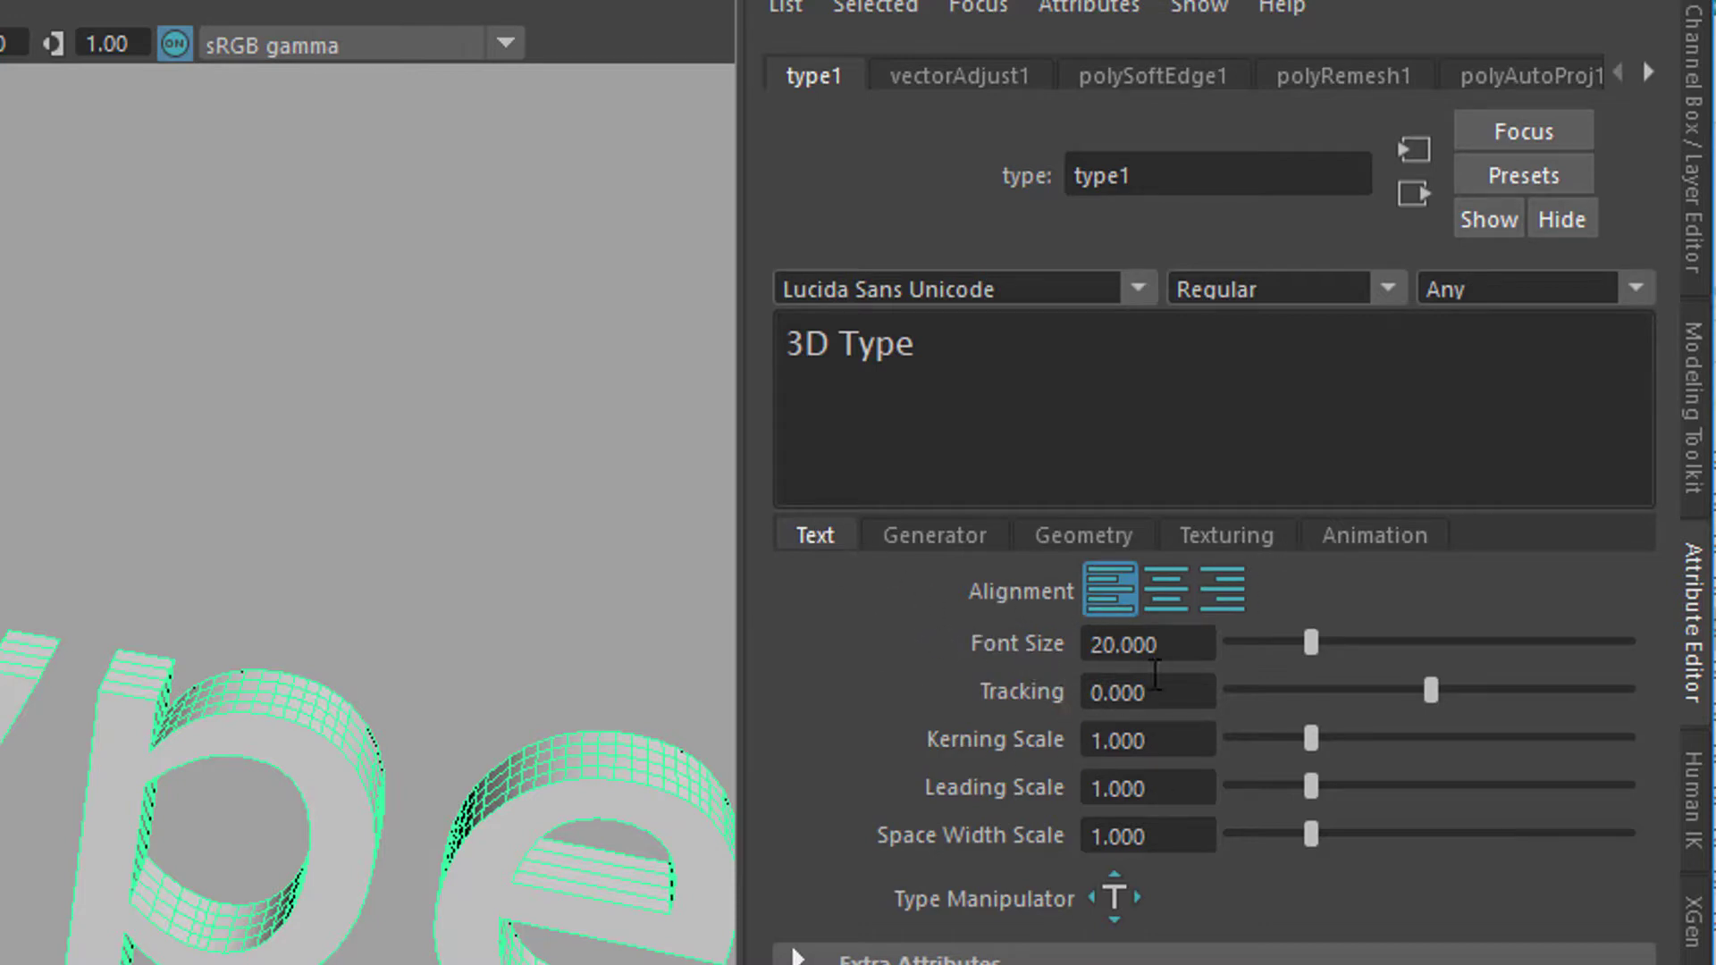
pyautogui.moveTo(1307, 641)
pyautogui.mouseDown()
pyautogui.moveTo(1328, 643)
pyautogui.moveTo(1306, 643)
pyautogui.mouseUp()
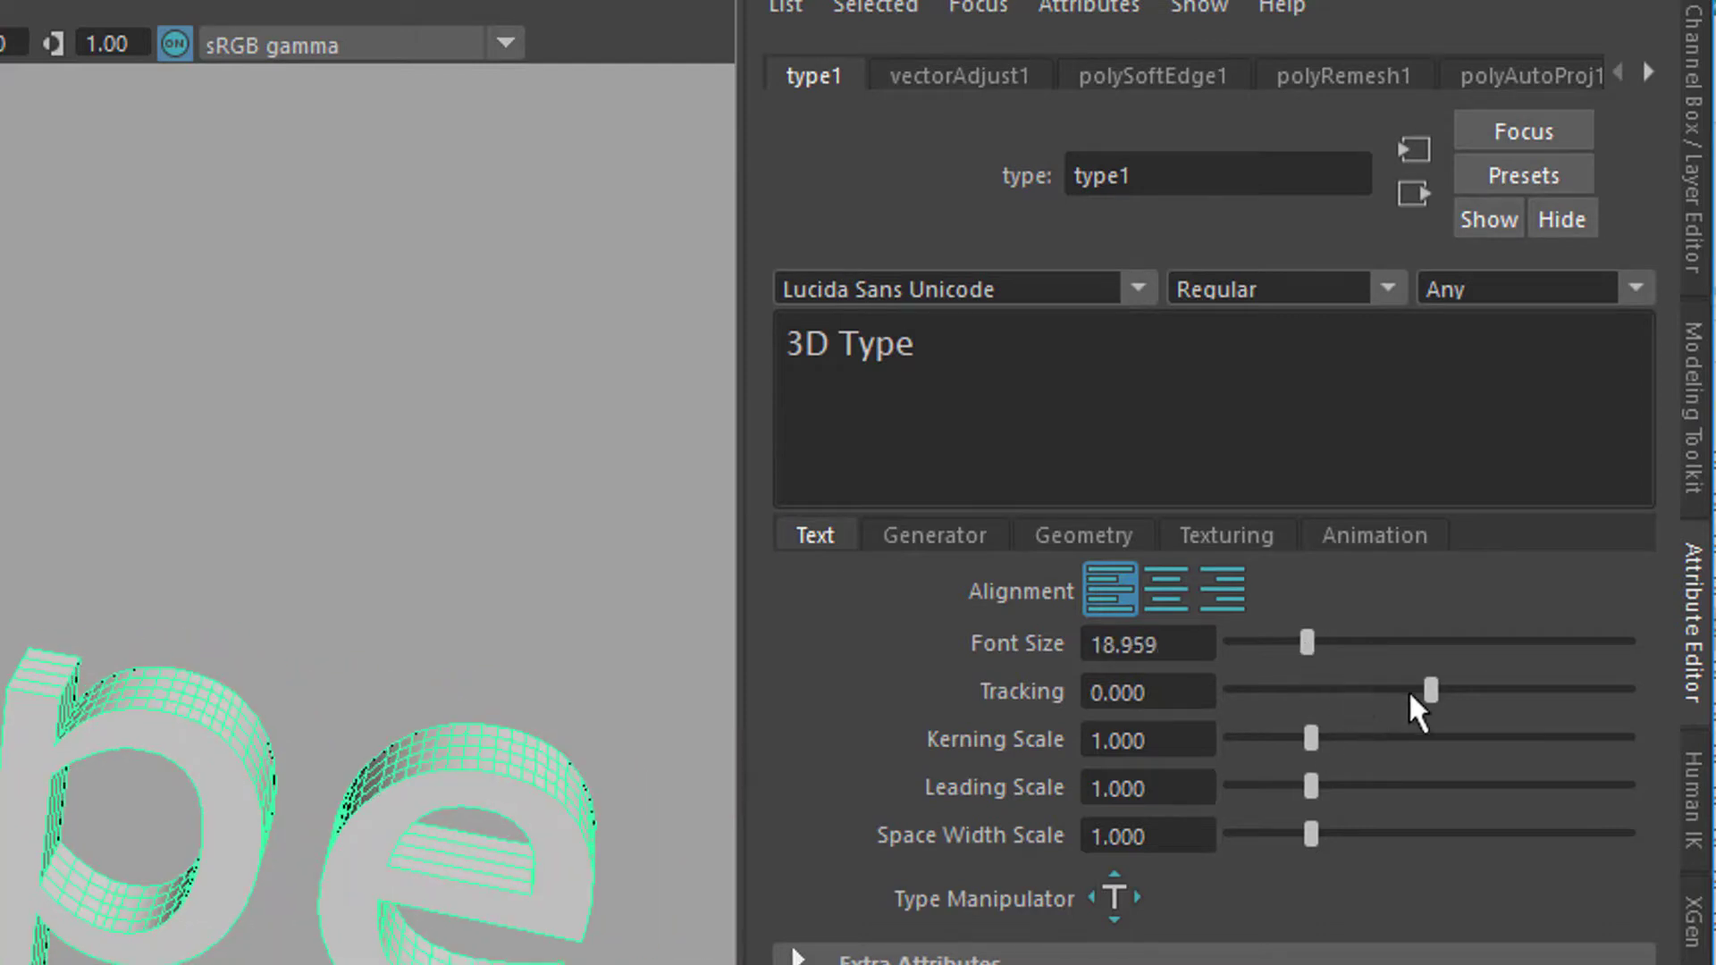
pyautogui.moveTo(1434, 689); pyautogui.dragTo(1342, 715)
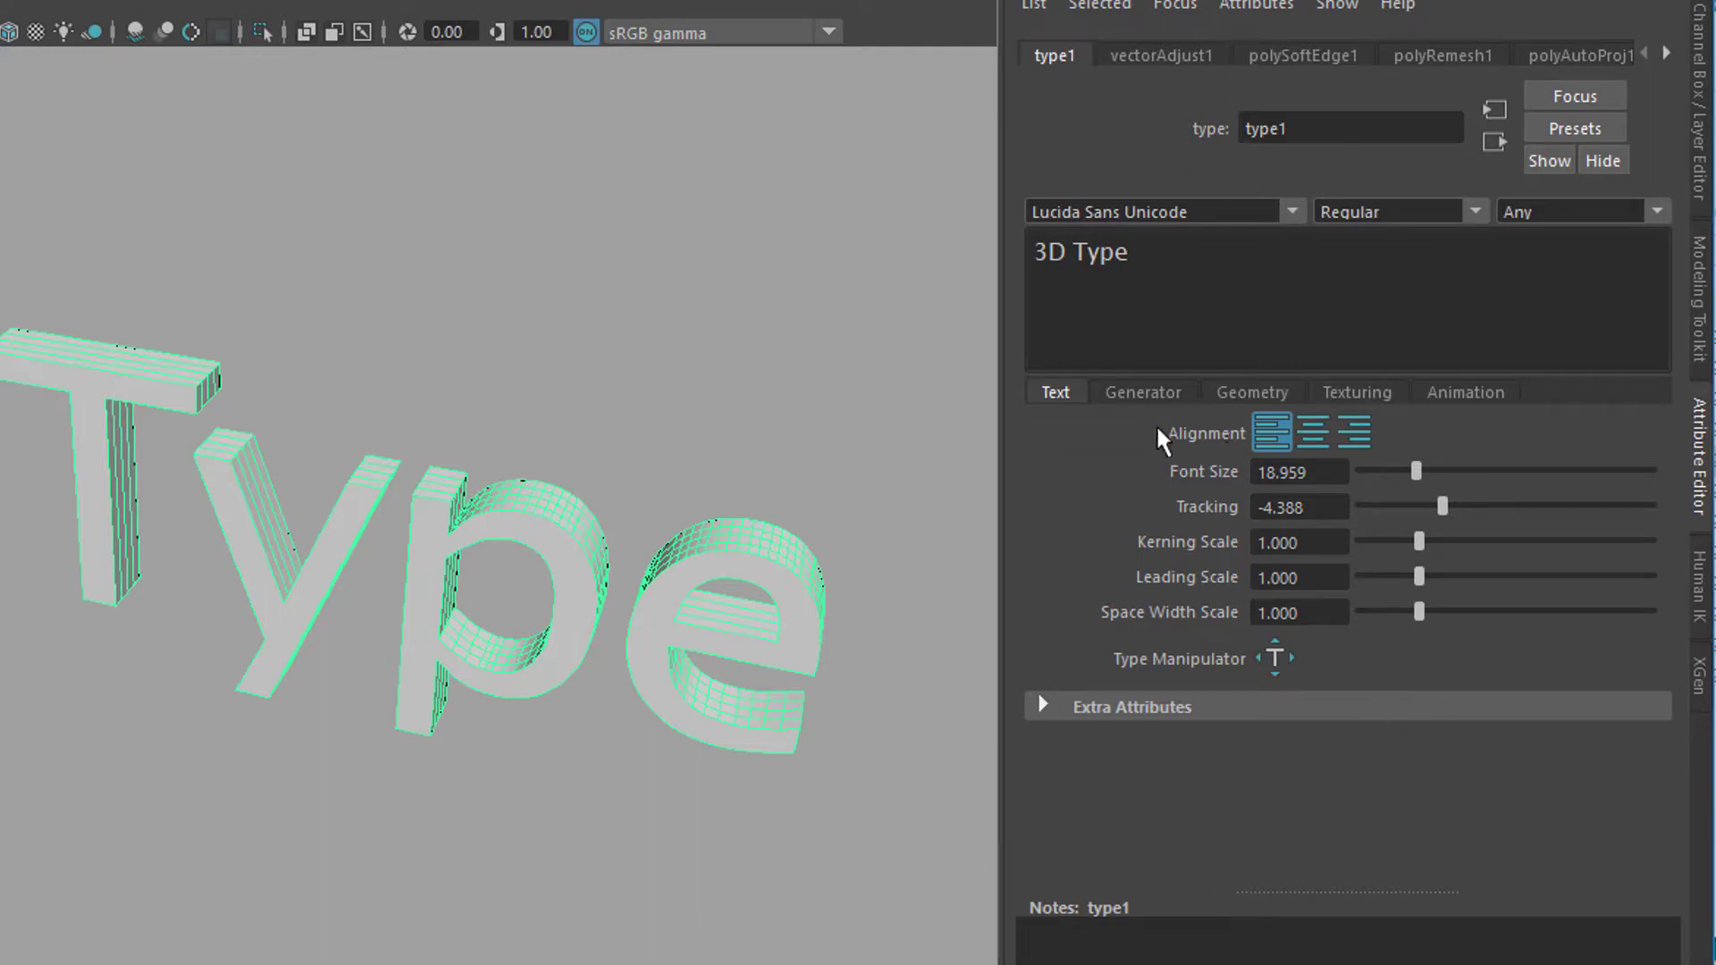
# Step: Set the type object's generator to Frame Number
pyautogui.click(1157, 396)
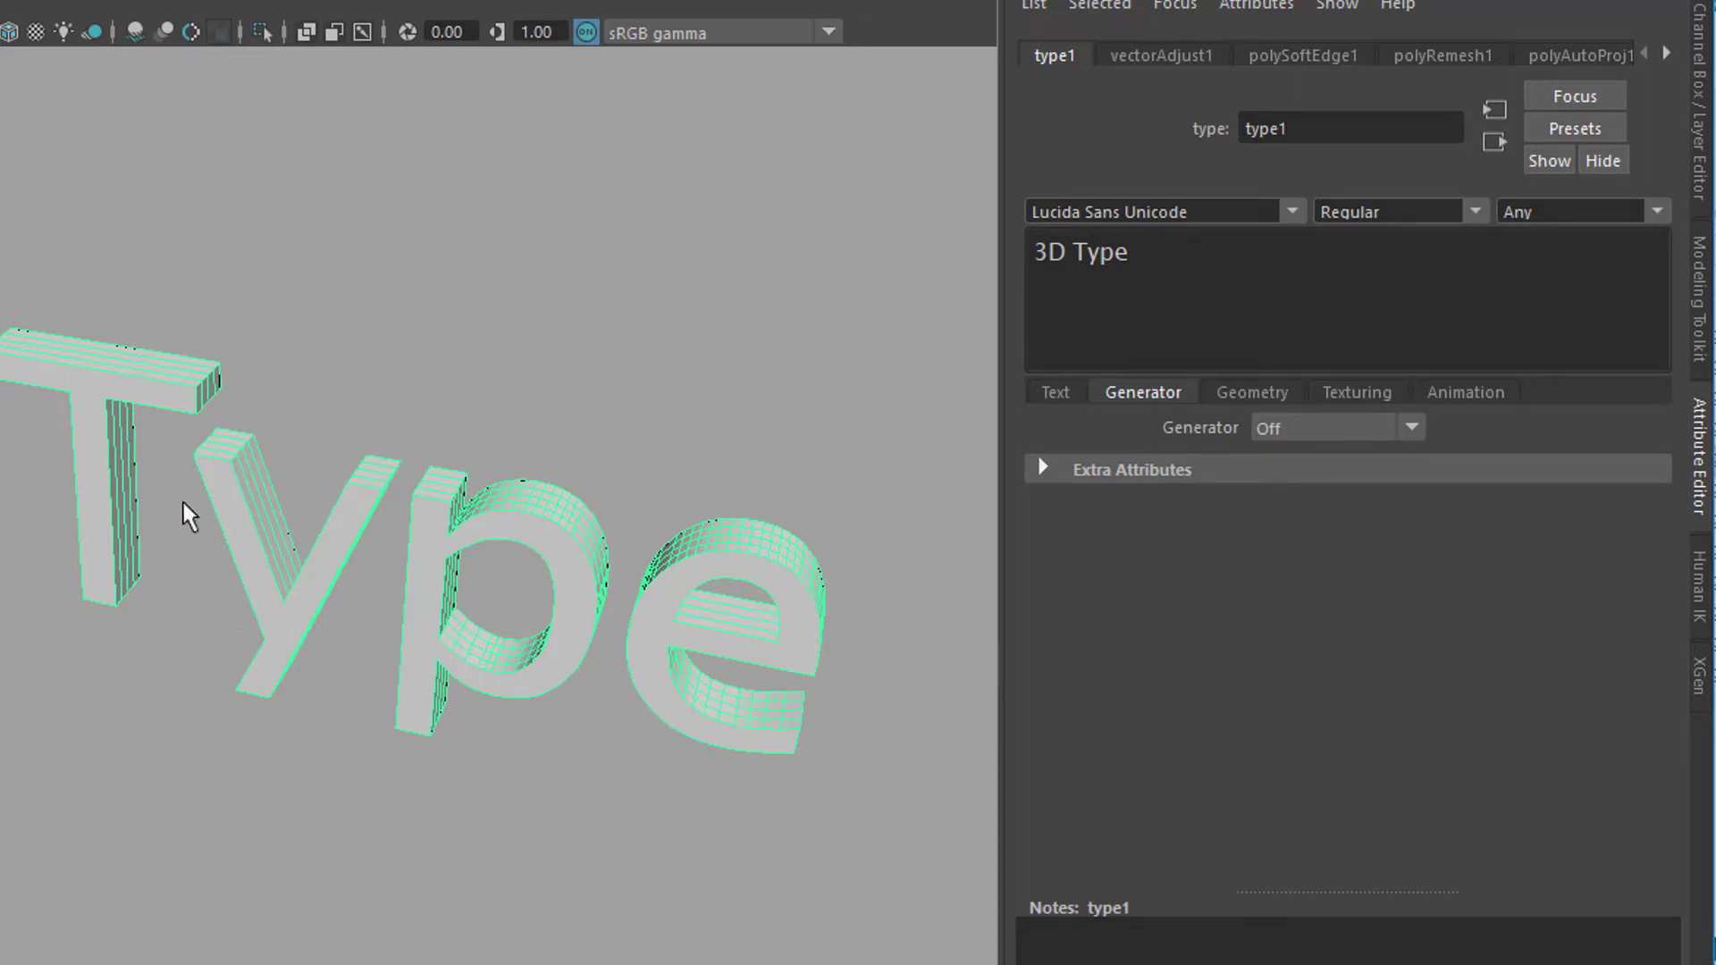
pyautogui.click(1411, 430)
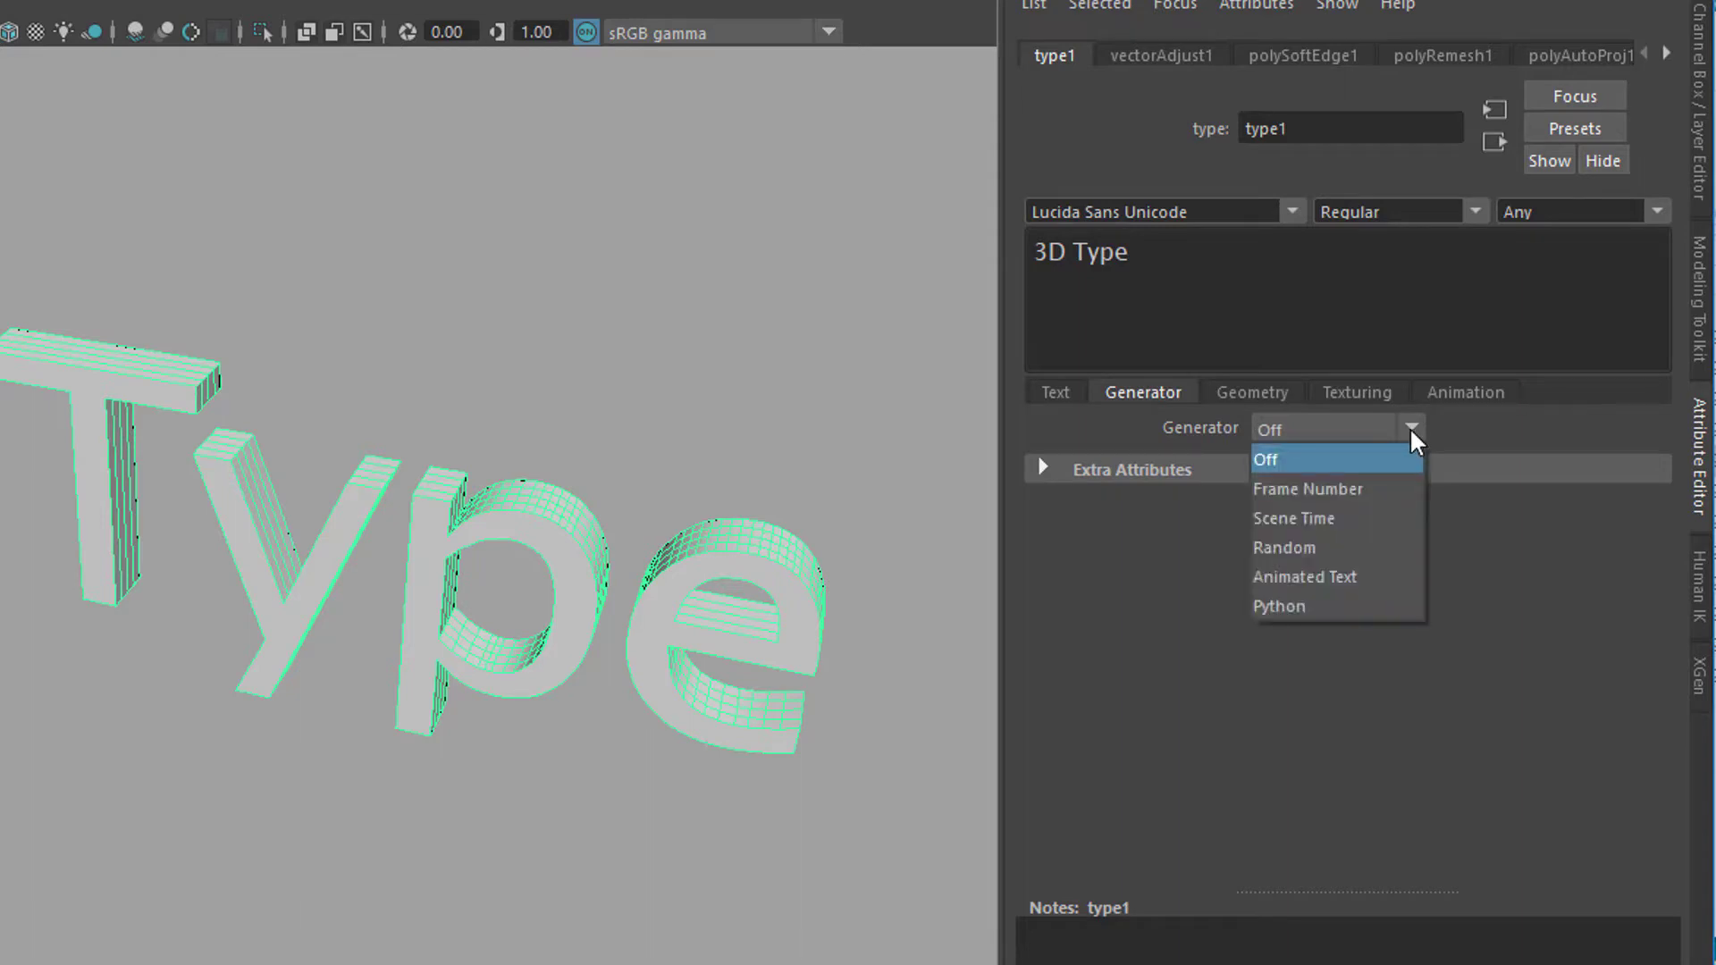
pyautogui.click(1374, 489)
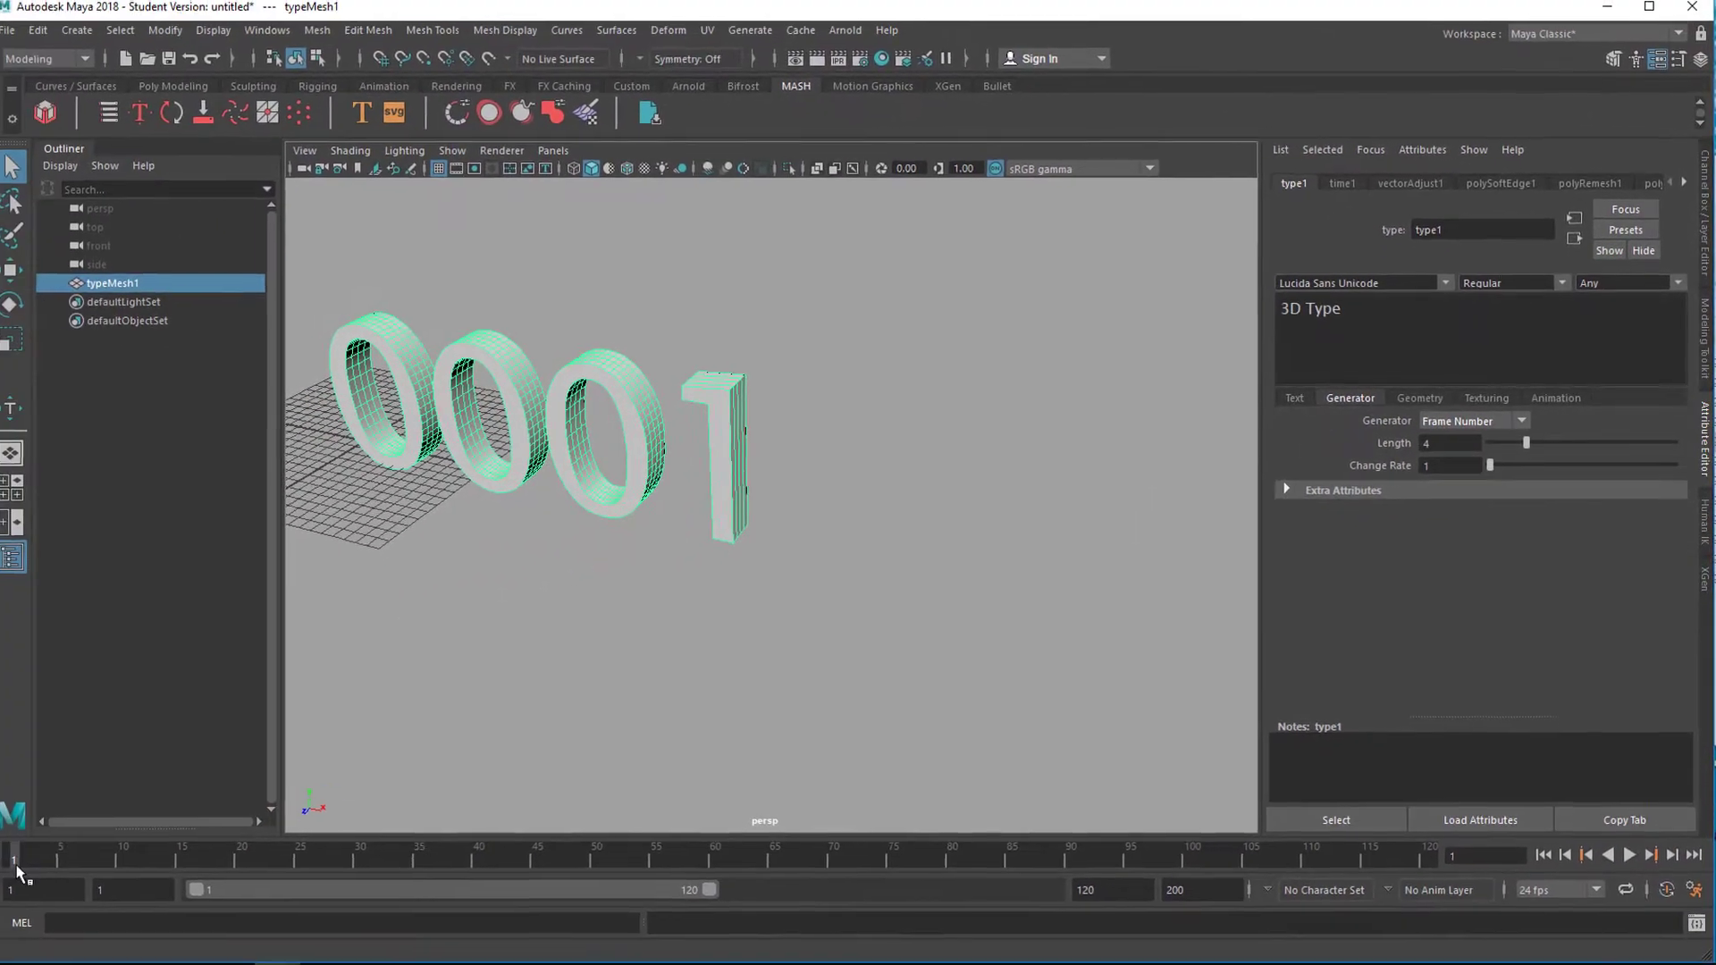
# Step: Return to frame 1, switch to the front view and play the frame-number animation briefly
pyautogui.moveTo(30, 861)
pyautogui.mouseDown()
pyautogui.moveTo(555, 866)
pyautogui.moveTo(19, 867)
pyautogui.mouseUp()
pyautogui.keyDown('alt'); pyautogui.moveTo(784, 585); pyautogui.dragTo(934, 617); pyautogui.keyUp('alt')
pyautogui.keyDown('alt'); pyautogui.moveTo(935, 617); pyautogui.dragTo(857, 627, button='right'); pyautogui.keyUp('alt')
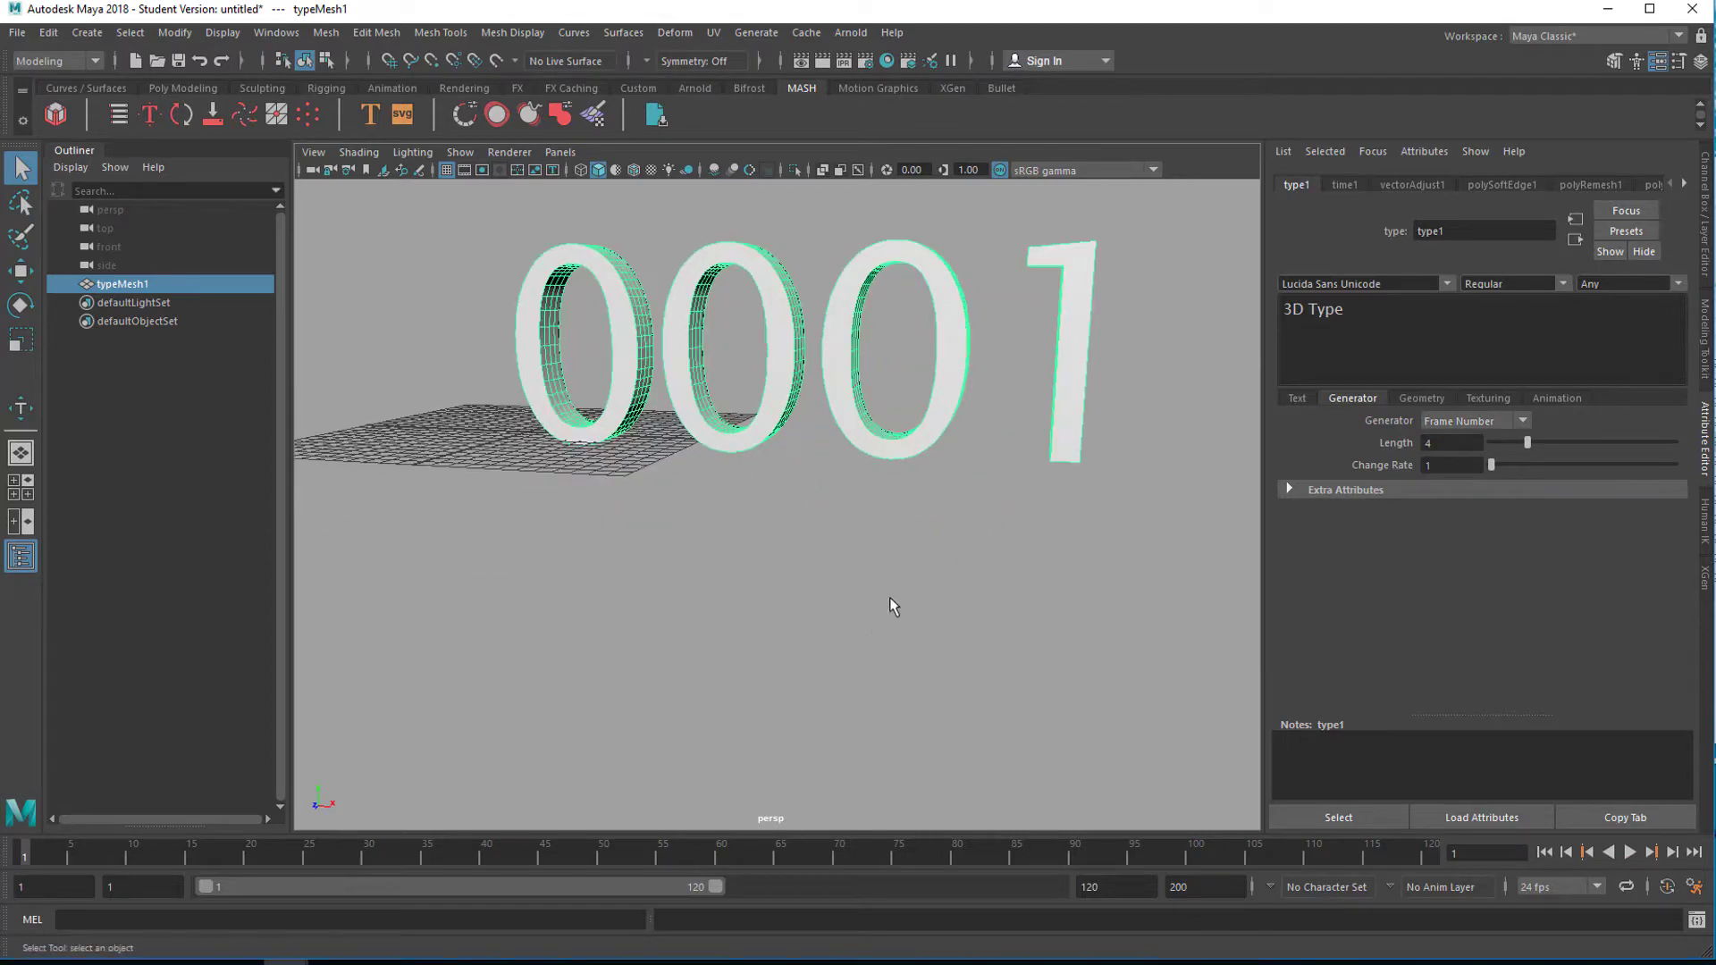
pyautogui.press('space')
pyautogui.press('space')
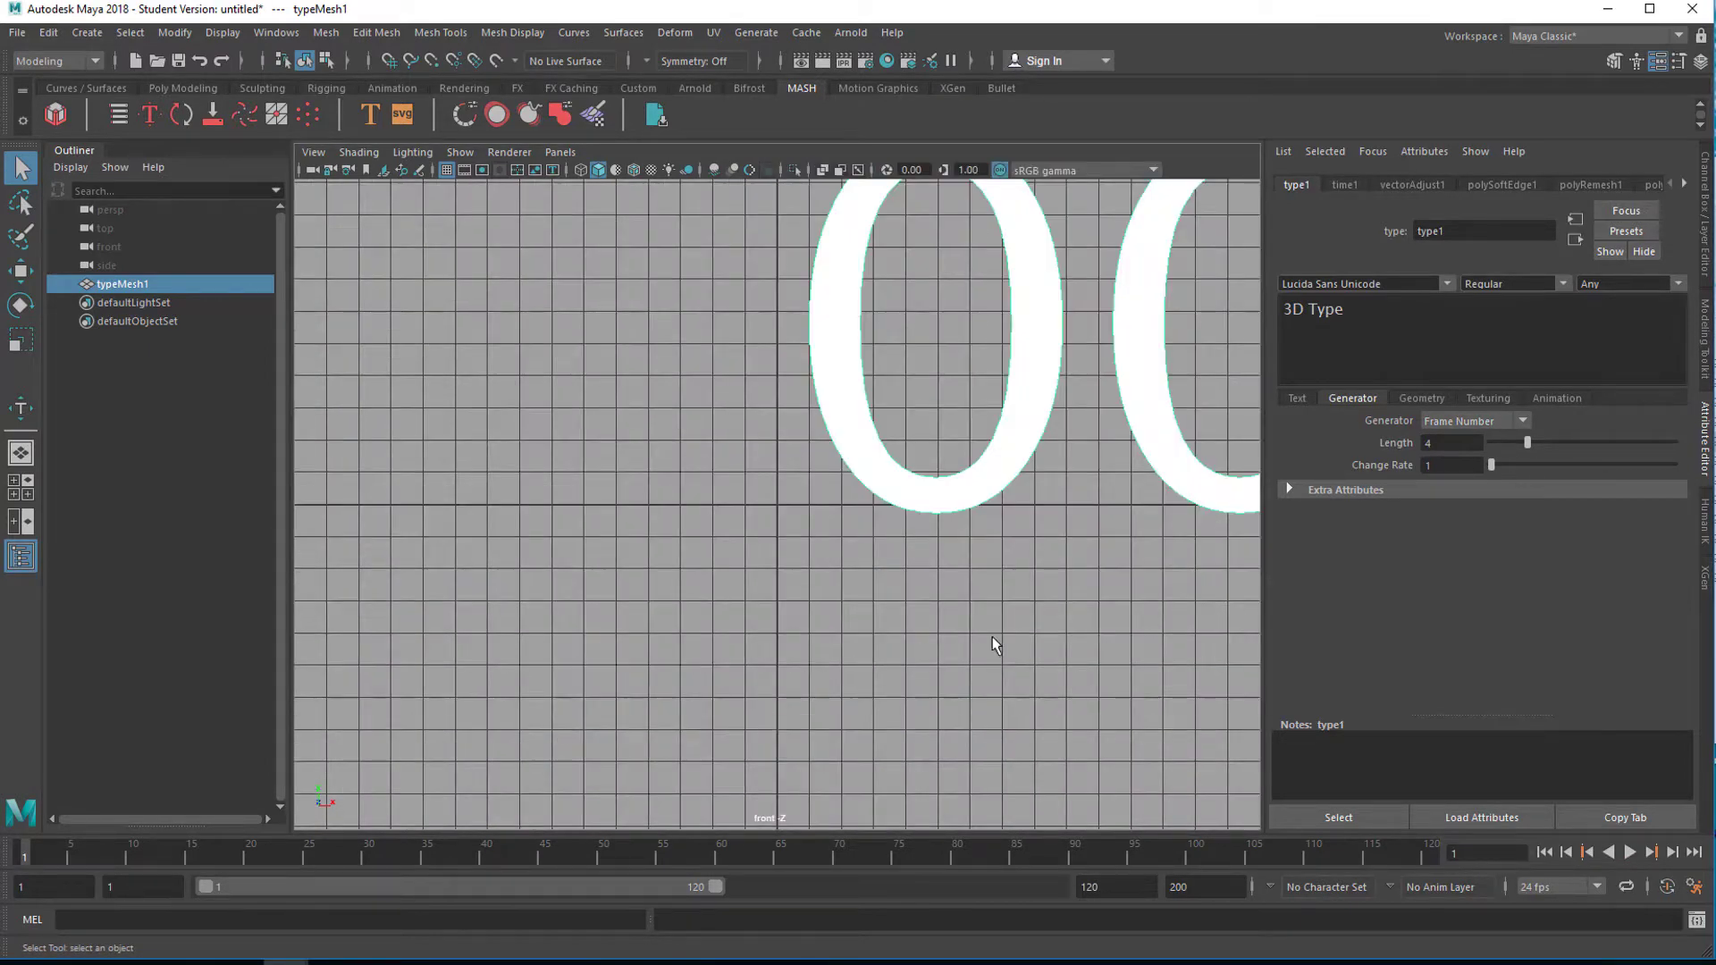
pyautogui.keyDown('alt'); pyautogui.moveTo(995, 644); pyautogui.dragTo(675, 630, button='right'); pyautogui.keyUp('alt')
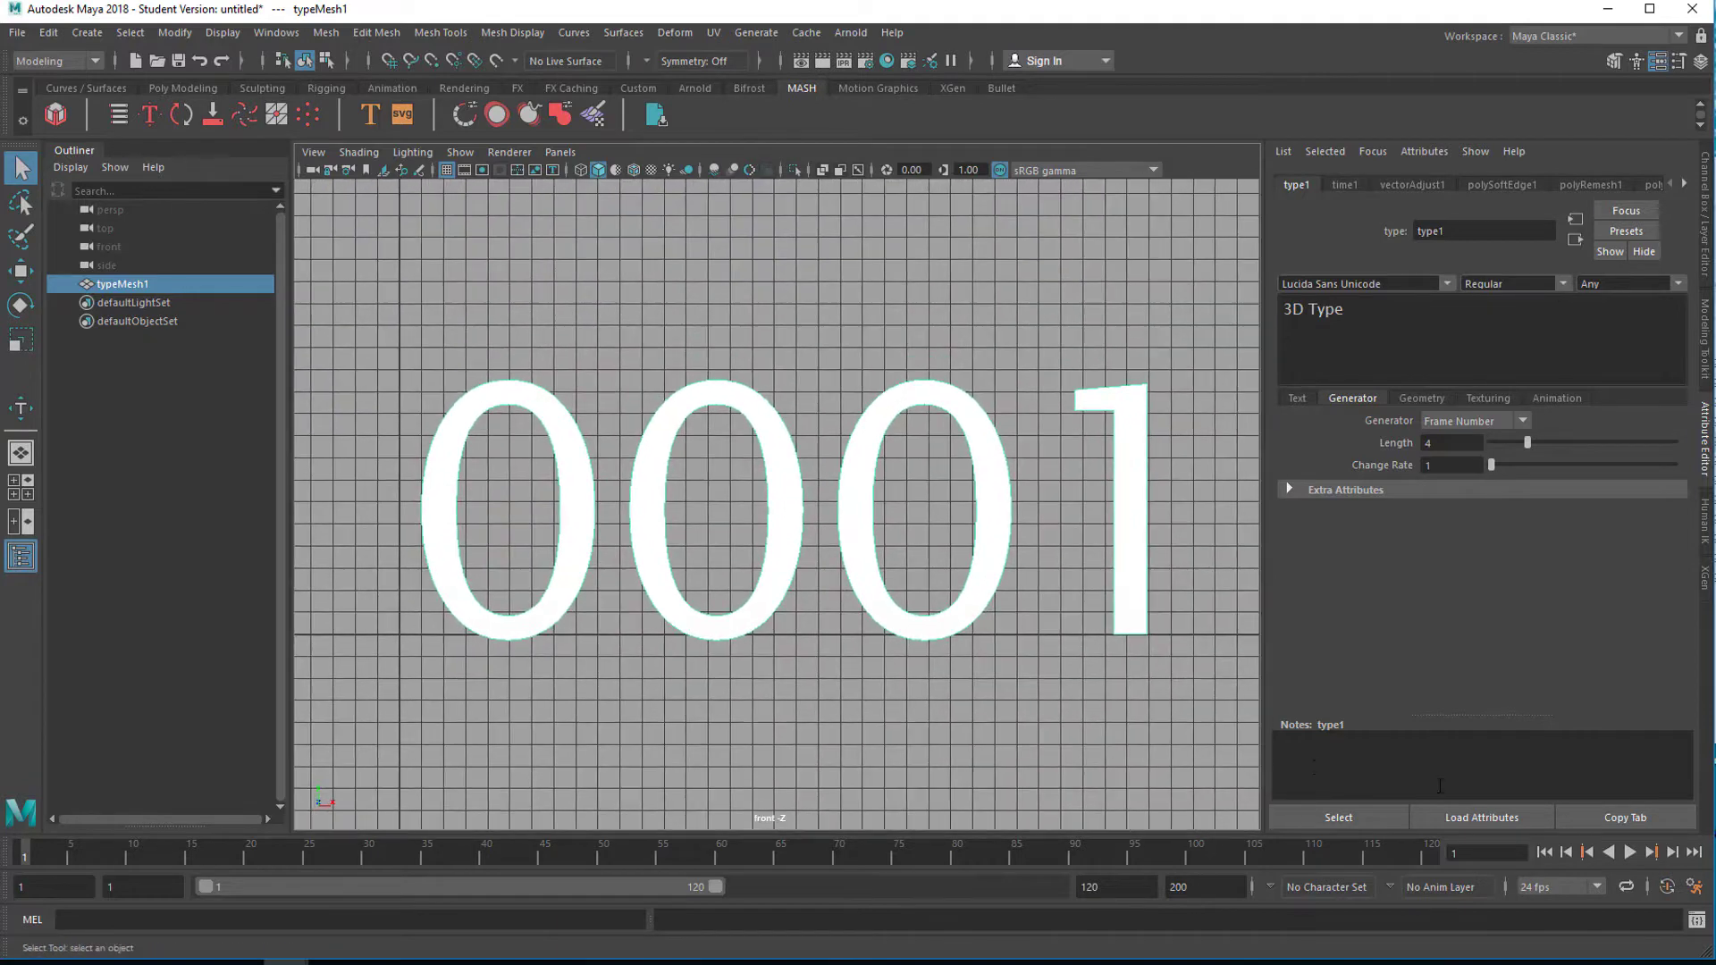
pyautogui.click(1631, 853)
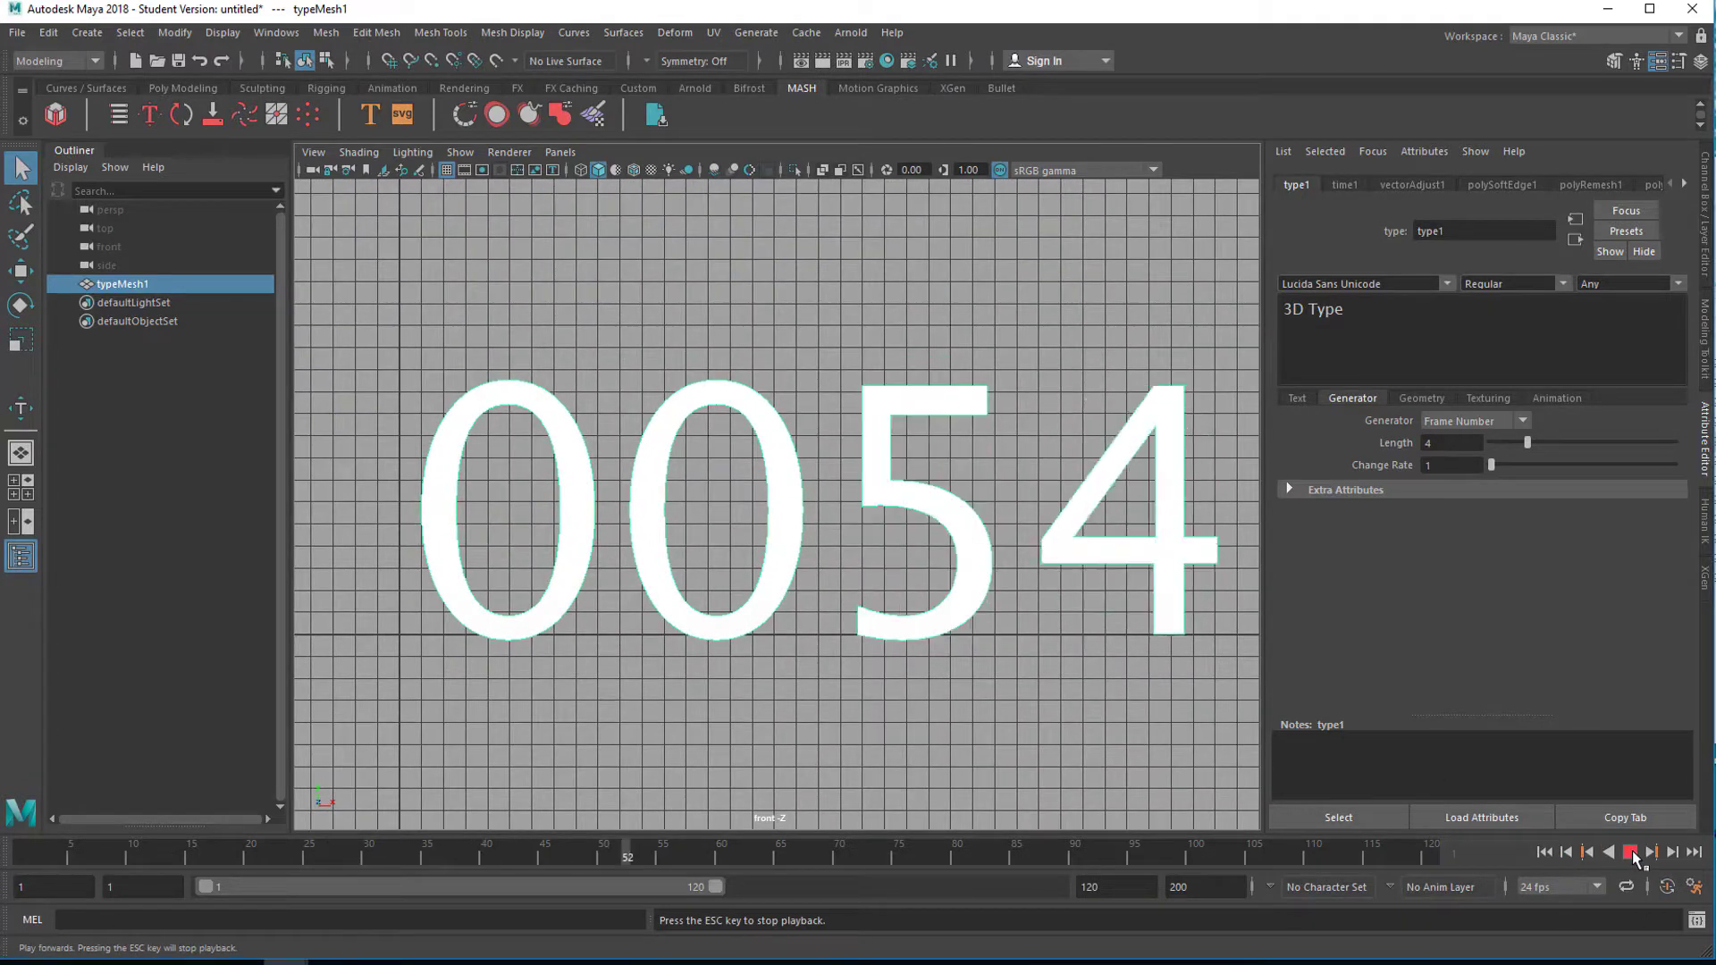
pyautogui.click(1631, 853)
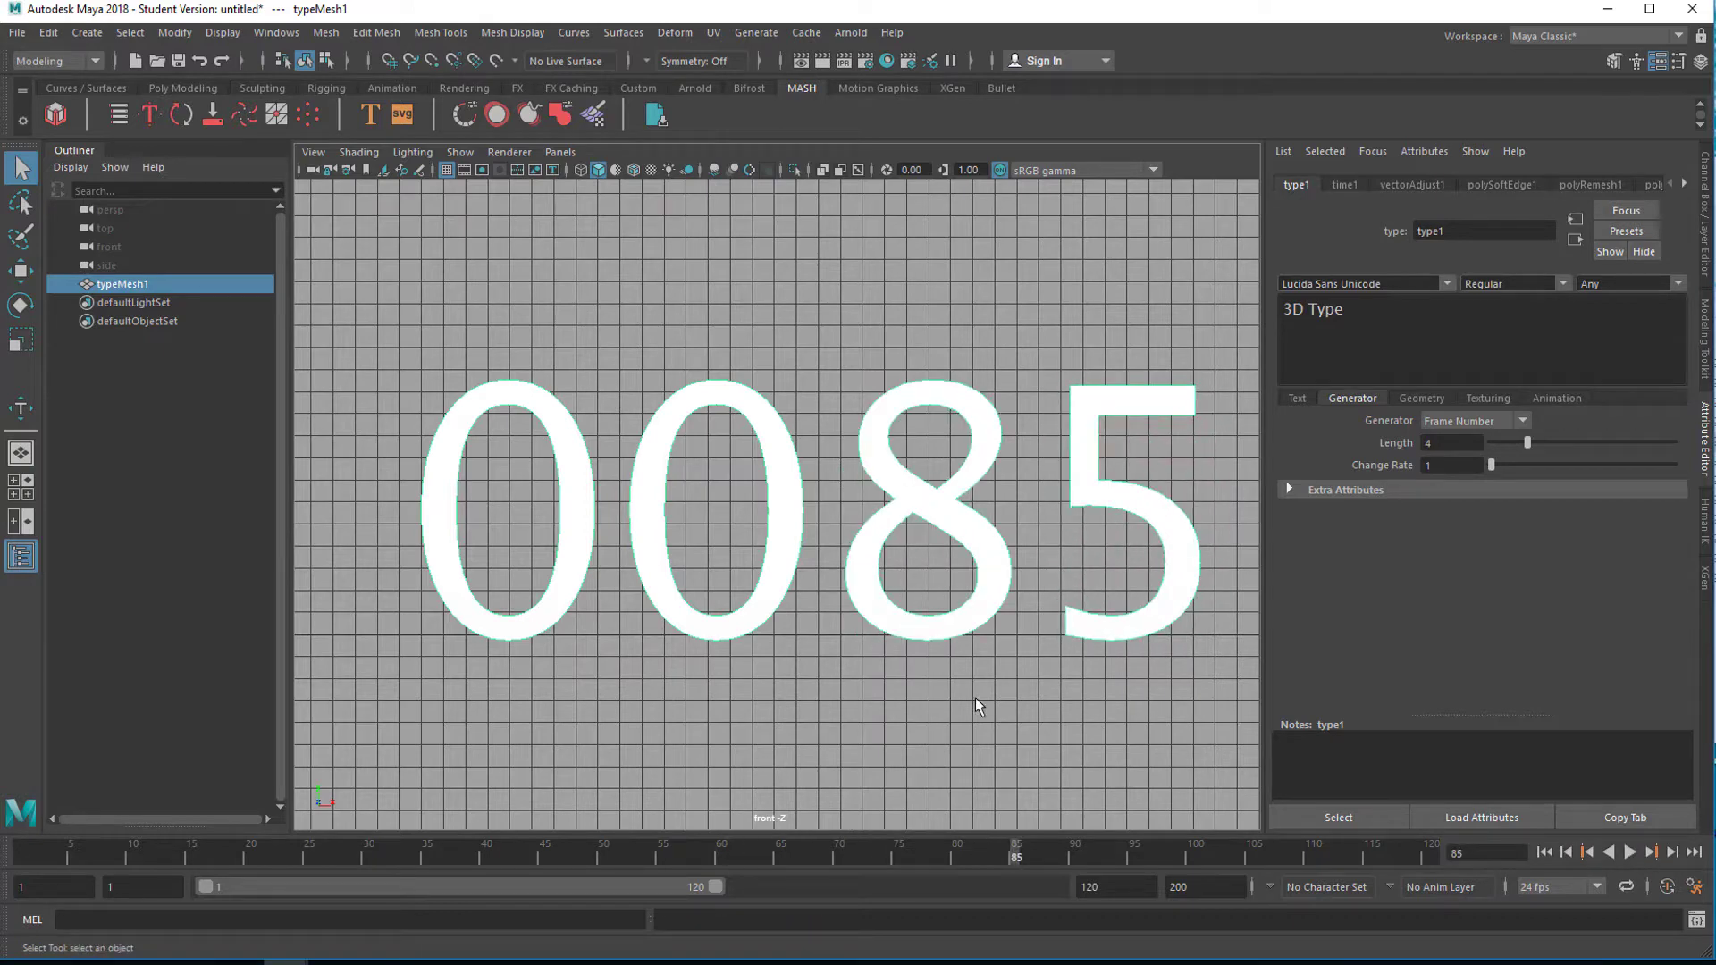
# Step: Set the frame-number generator's length to 11 and try out a different change rate
pyautogui.scroll(-4, 858, 682)
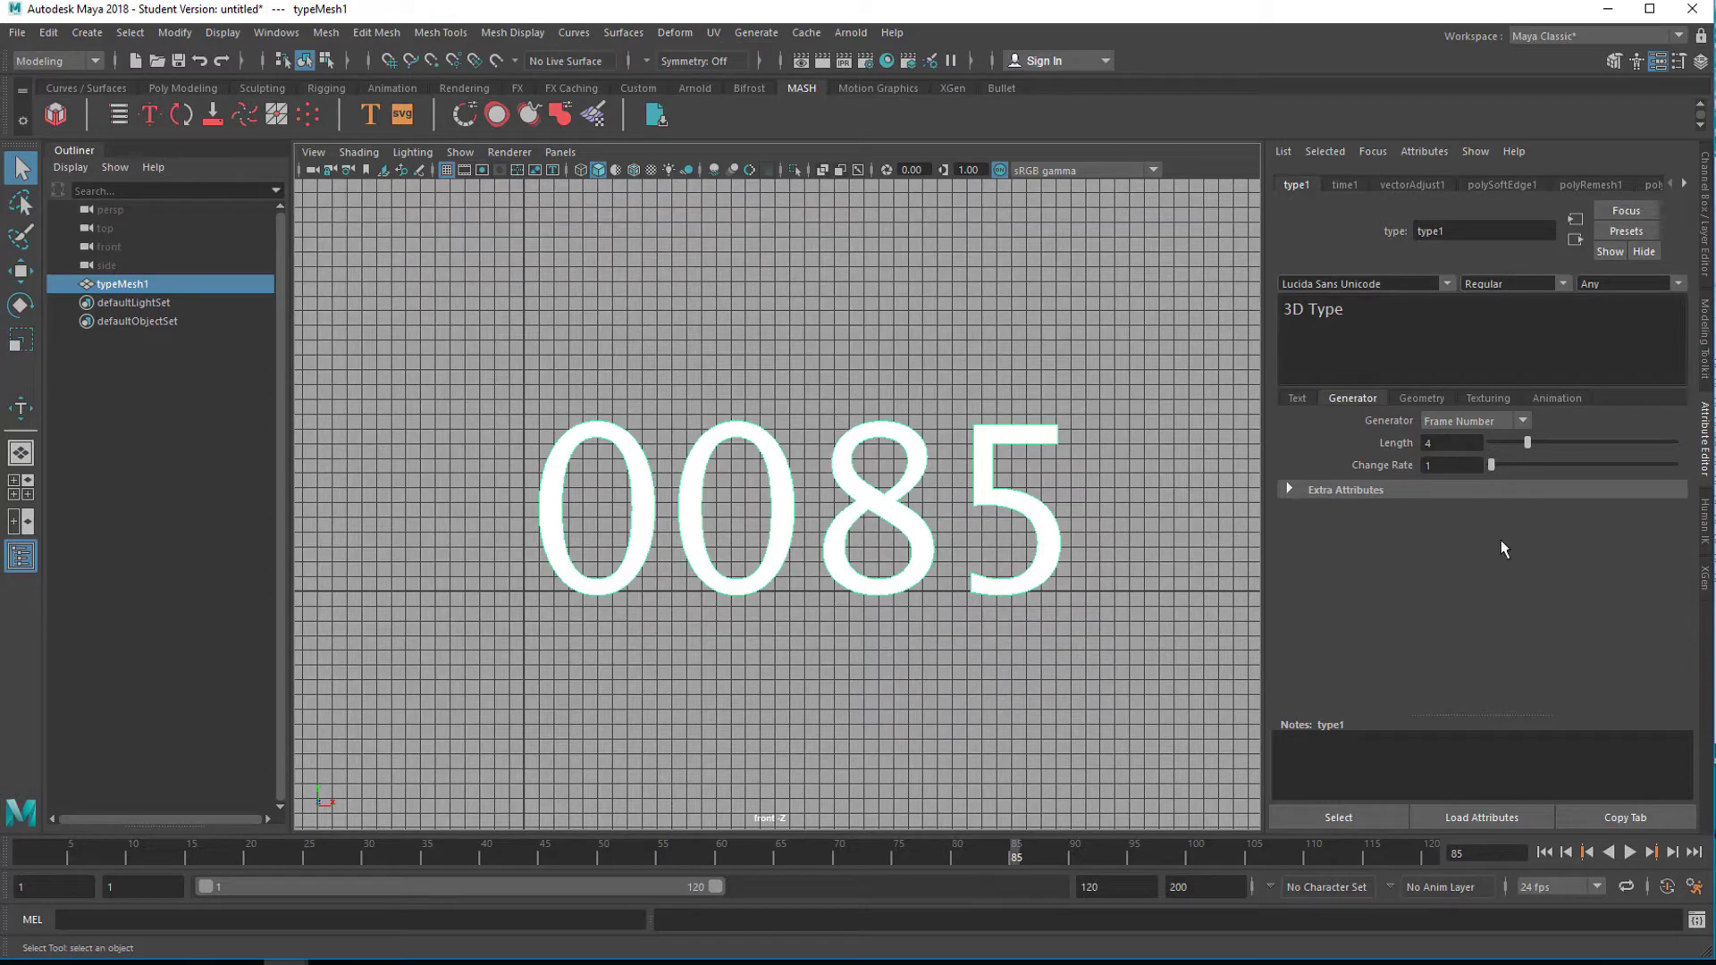
pyautogui.scroll(-3, 827, 594)
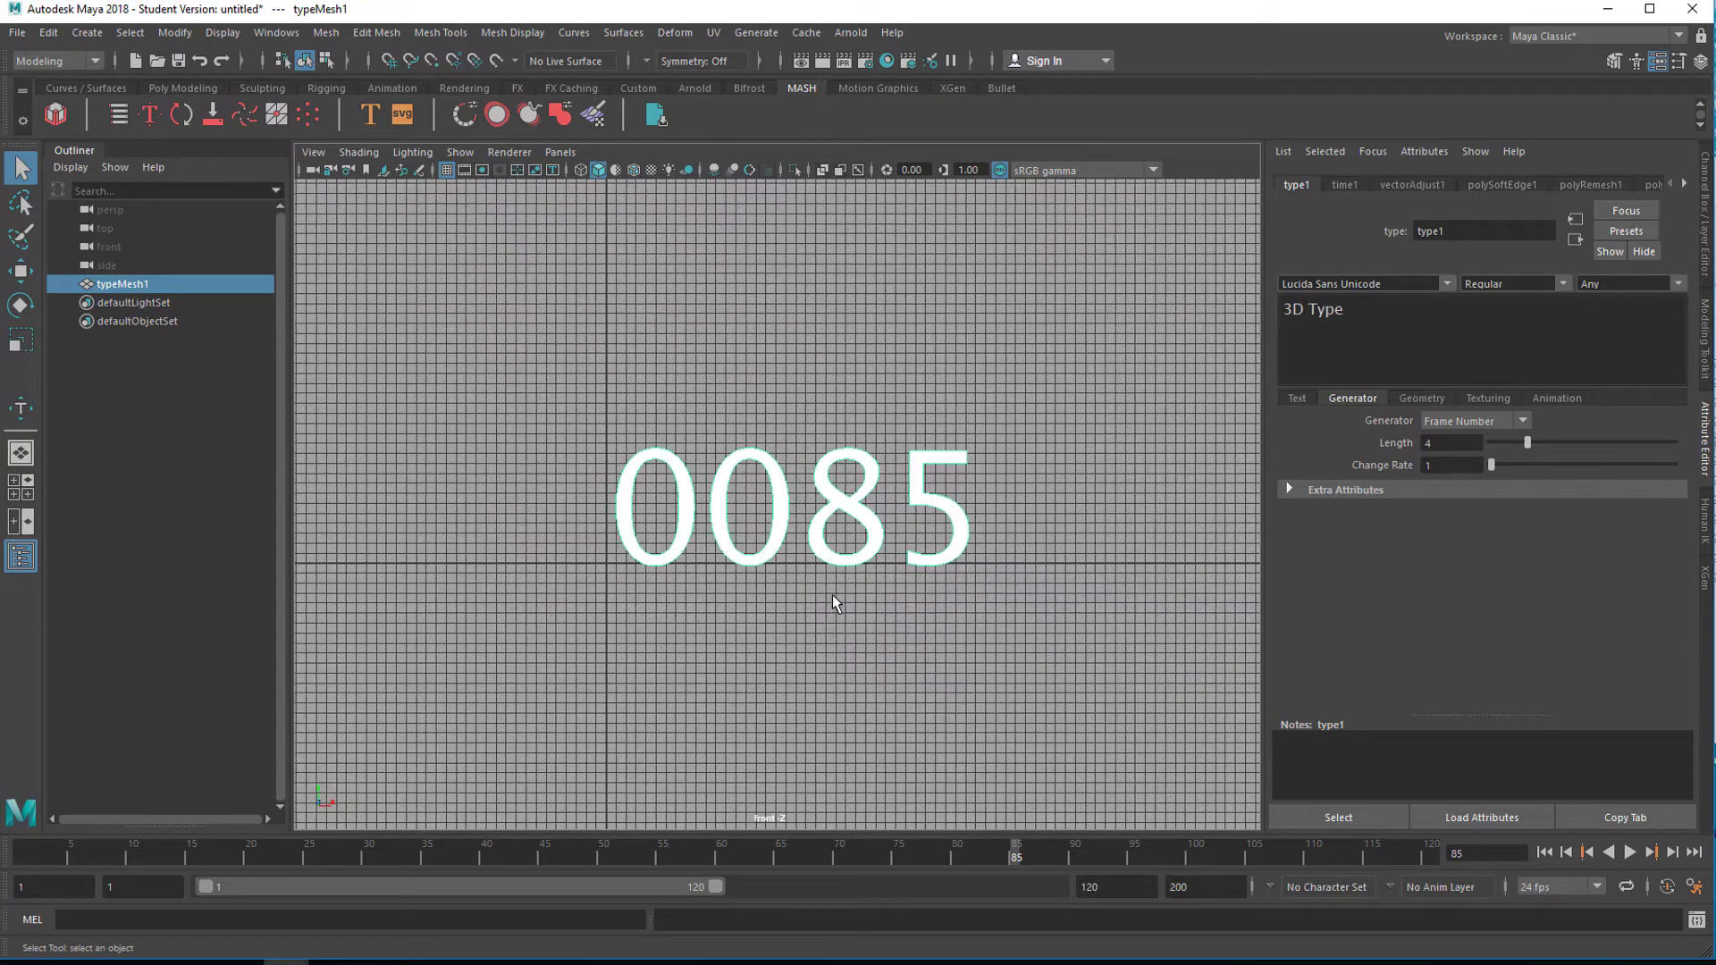
pyautogui.keyDown('alt'); pyautogui.moveTo(919, 595); pyautogui.dragTo(866, 441, button='middle'); pyautogui.keyUp('alt')
pyautogui.keyDown('alt'); pyautogui.moveTo(980, 528); pyautogui.dragTo(567, 662, button='right'); pyautogui.keyUp('alt')
pyautogui.keyDown('alt'); pyautogui.moveTo(725, 647); pyautogui.dragTo(1075, 647, button='right'); pyautogui.keyUp('alt')
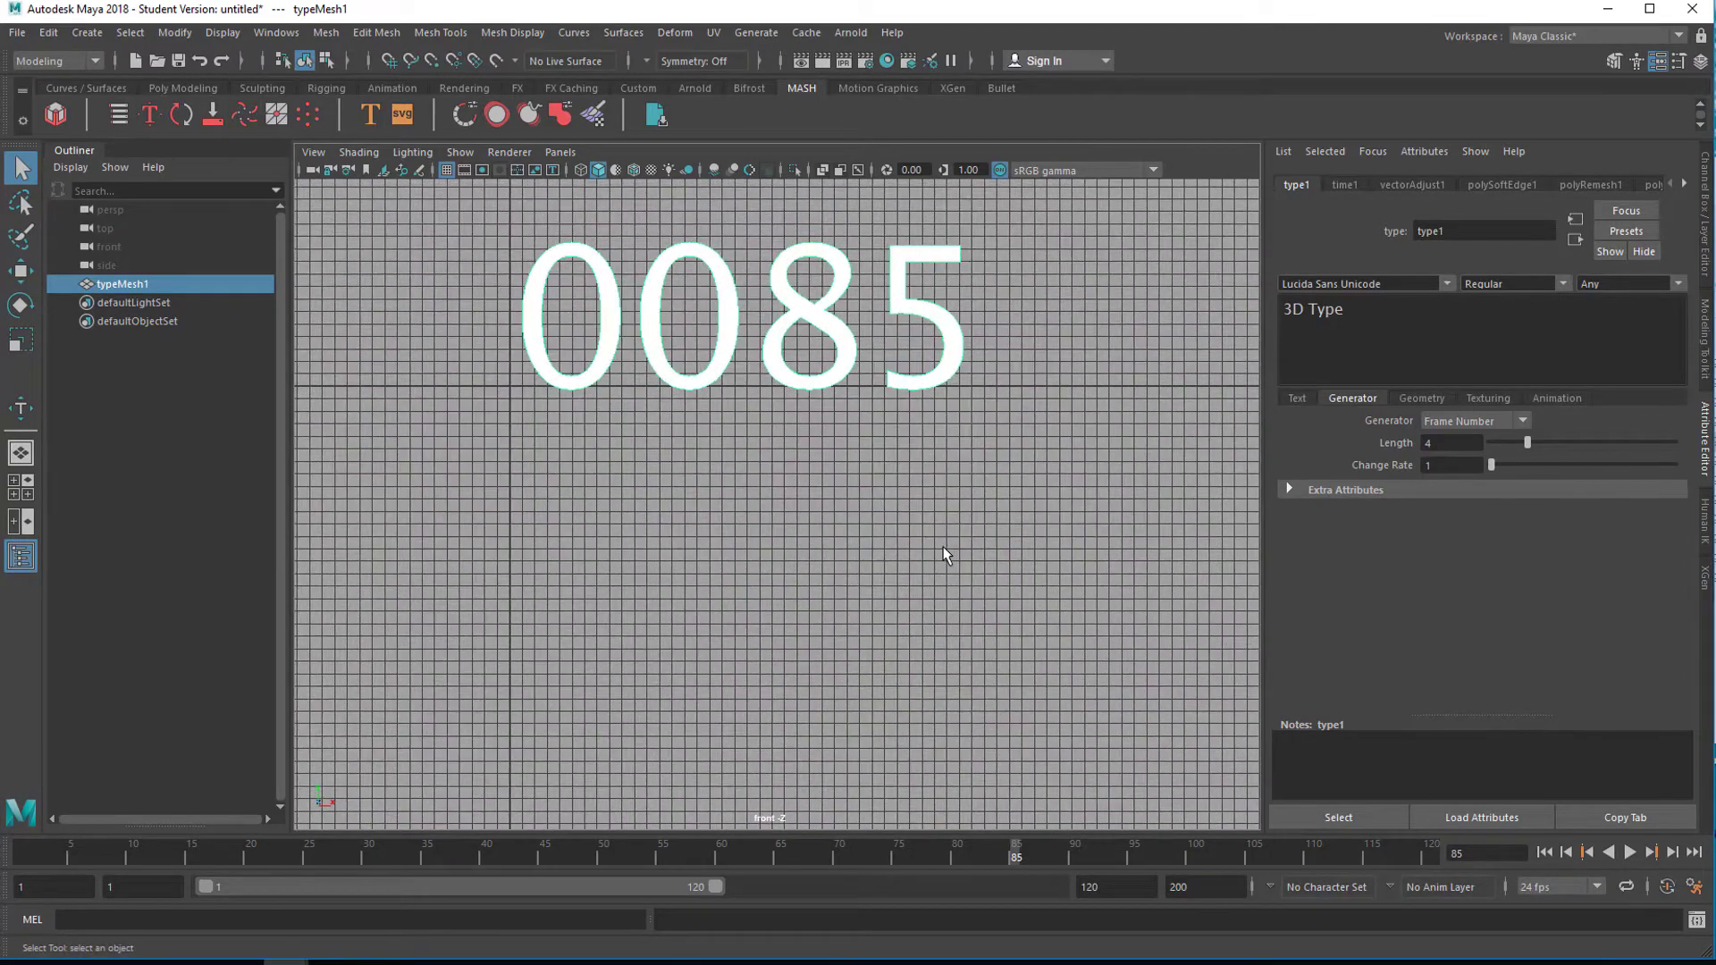
pyautogui.keyDown('alt'); pyautogui.moveTo(886, 450); pyautogui.dragTo(923, 613, button='middle'); pyautogui.keyUp('alt')
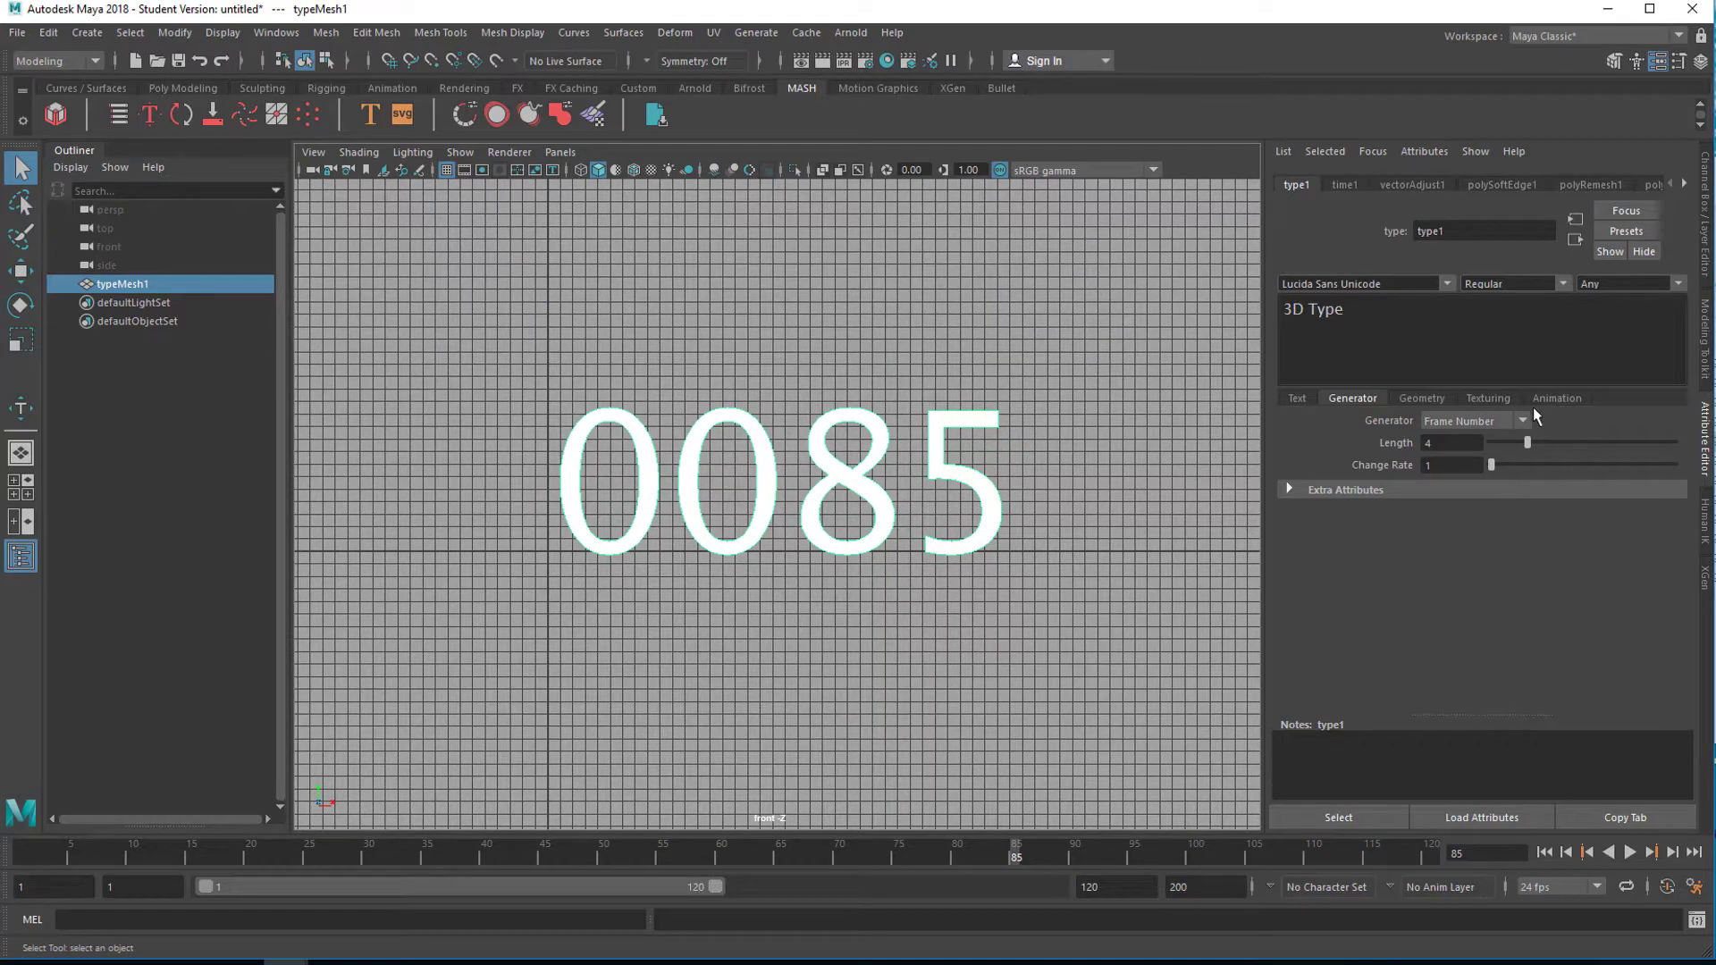
pyautogui.moveTo(1537, 447)
pyautogui.mouseDown()
pyautogui.moveTo(1552, 451)
pyautogui.moveTo(1510, 448)
pyautogui.moveTo(1546, 453)
pyautogui.mouseUp()
pyautogui.keyDown('alt'); pyautogui.moveTo(1034, 635); pyautogui.dragTo(885, 635, button='right'); pyautogui.keyUp('alt')
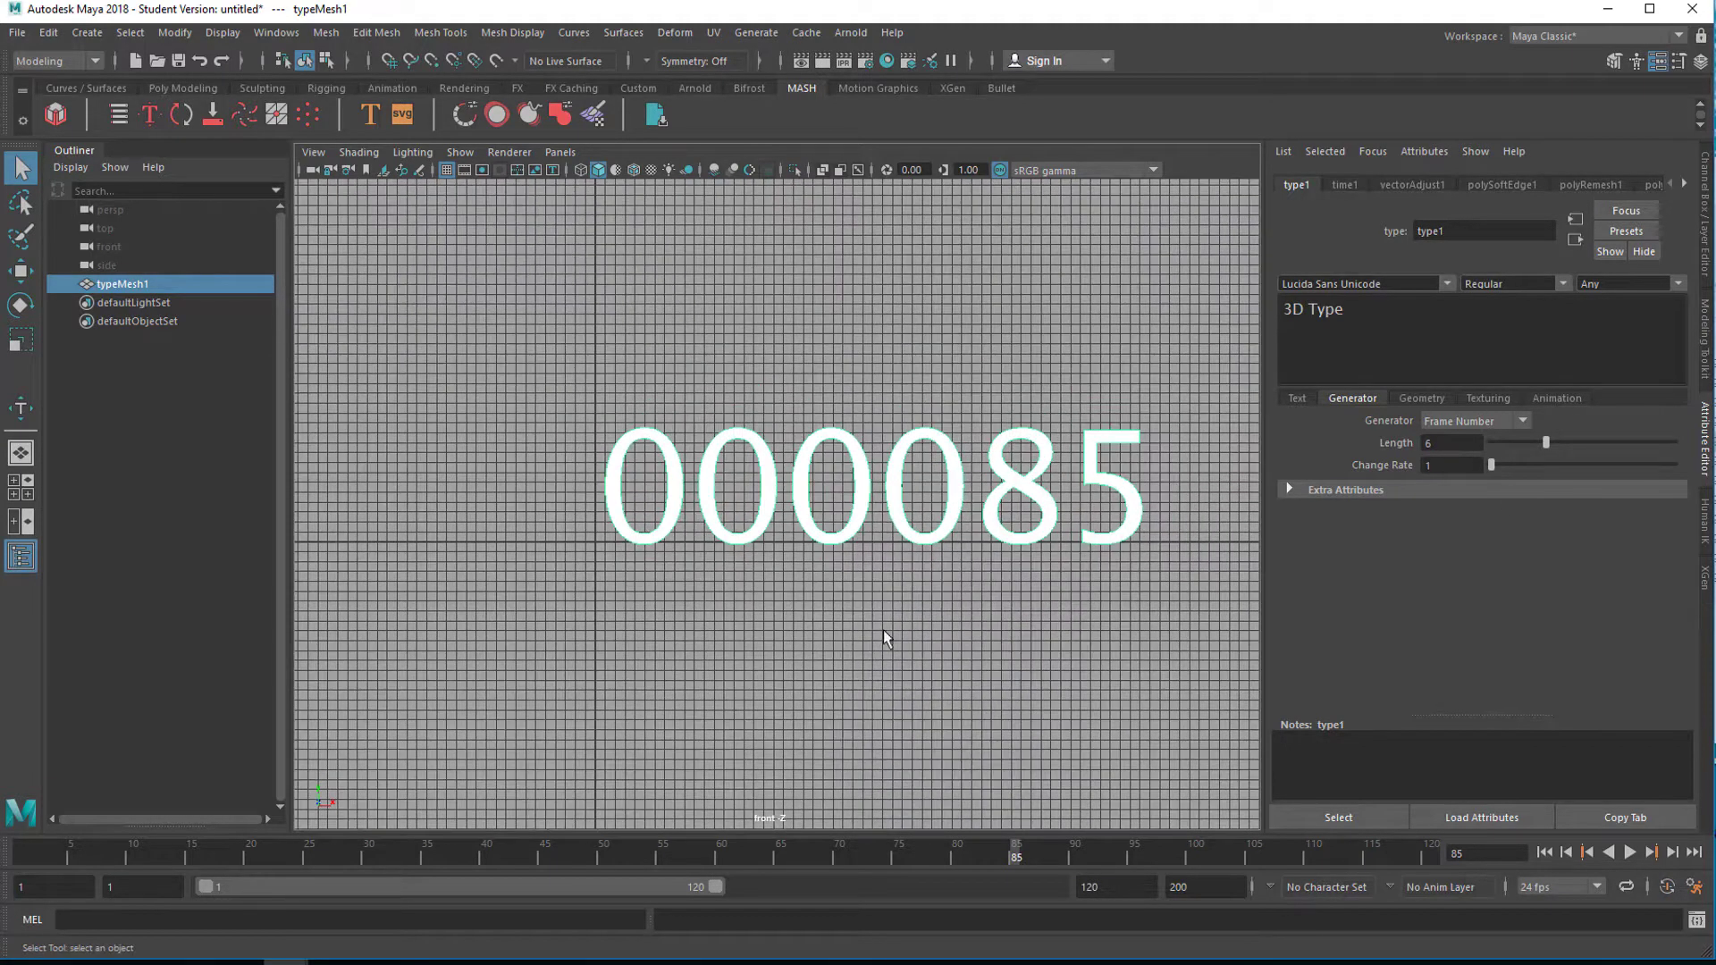
pyautogui.keyDown('alt'); pyautogui.moveTo(885, 635); pyautogui.dragTo(644, 574, button='middle'); pyautogui.keyUp('alt')
pyautogui.keyDown('alt'); pyautogui.moveTo(643, 574); pyautogui.dragTo(421, 651, button='right'); pyautogui.keyUp('alt')
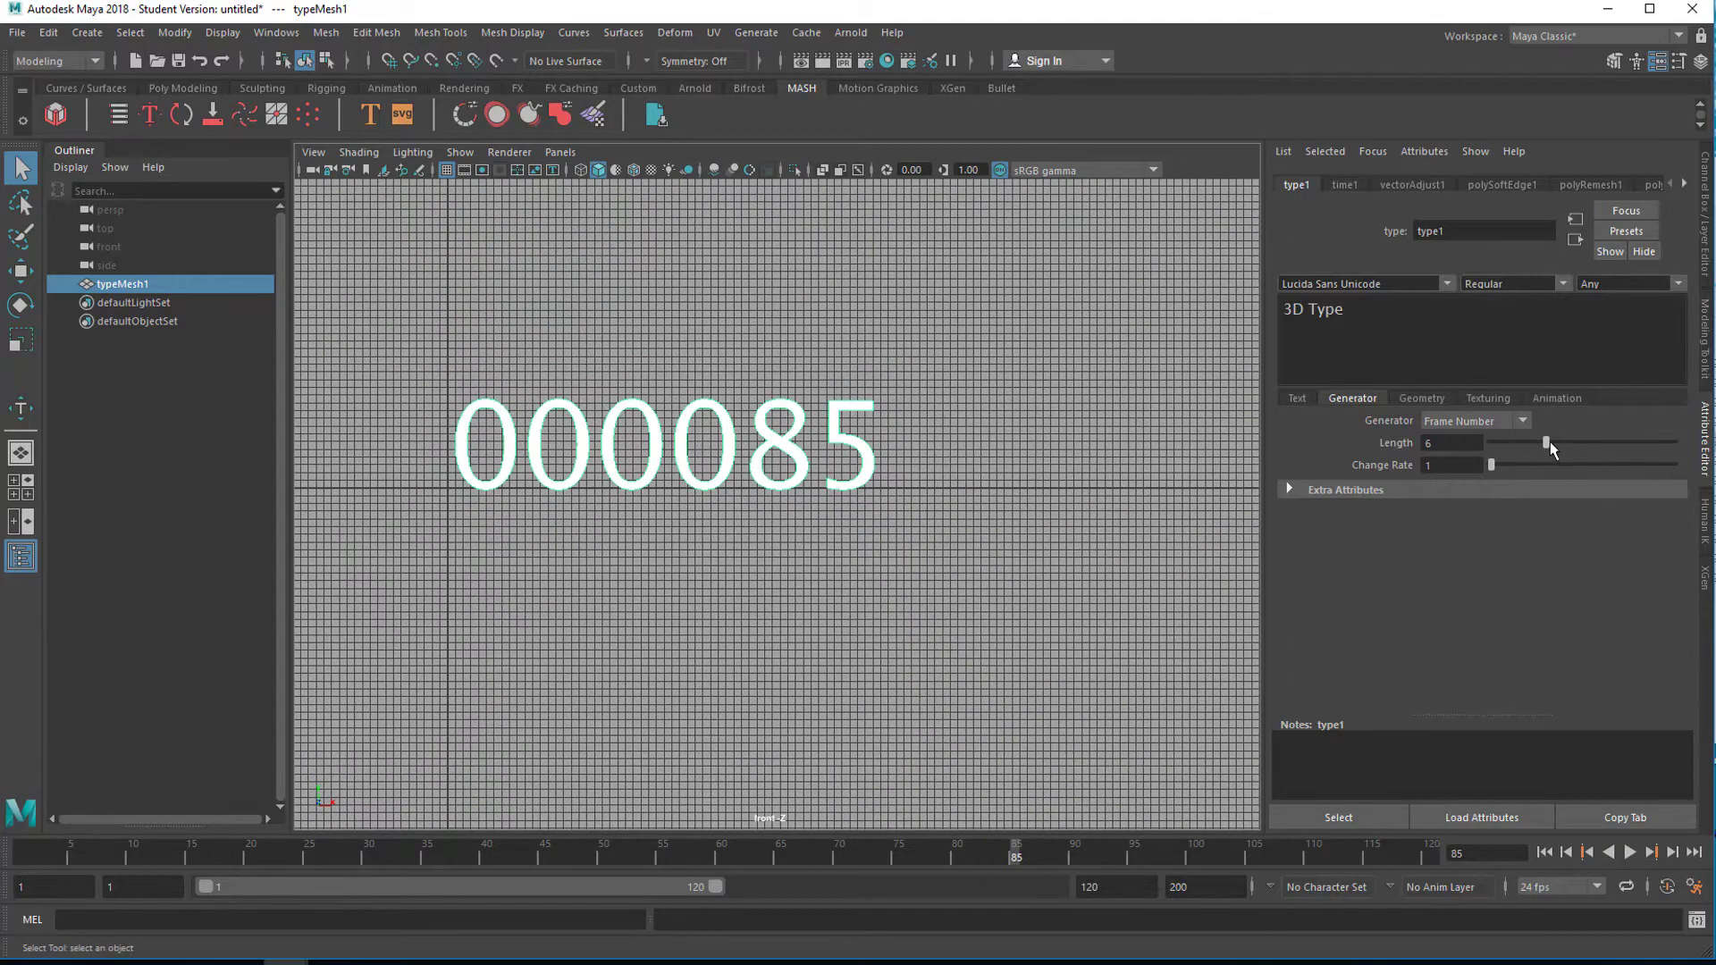
pyautogui.moveTo(1551, 447); pyautogui.dragTo(1590, 445)
pyautogui.keyDown('alt'); pyautogui.moveTo(1003, 582); pyautogui.dragTo(958, 601, button='middle'); pyautogui.keyUp('alt')
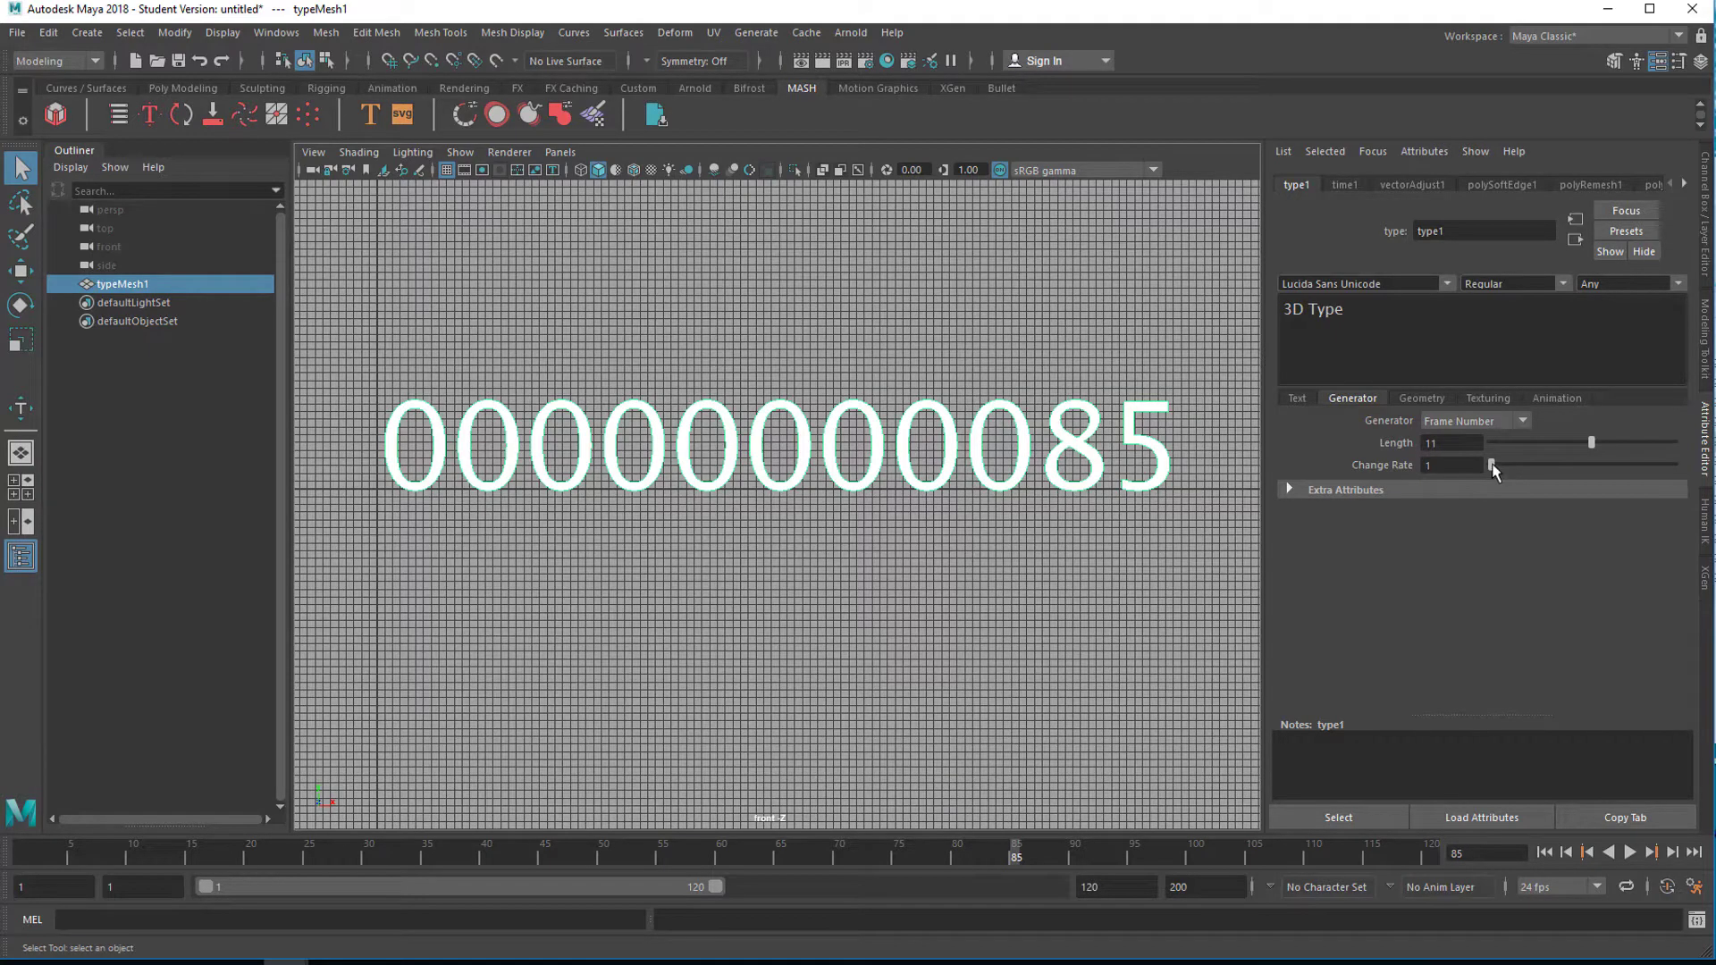
pyautogui.moveTo(1548, 465); pyautogui.dragTo(1616, 471)
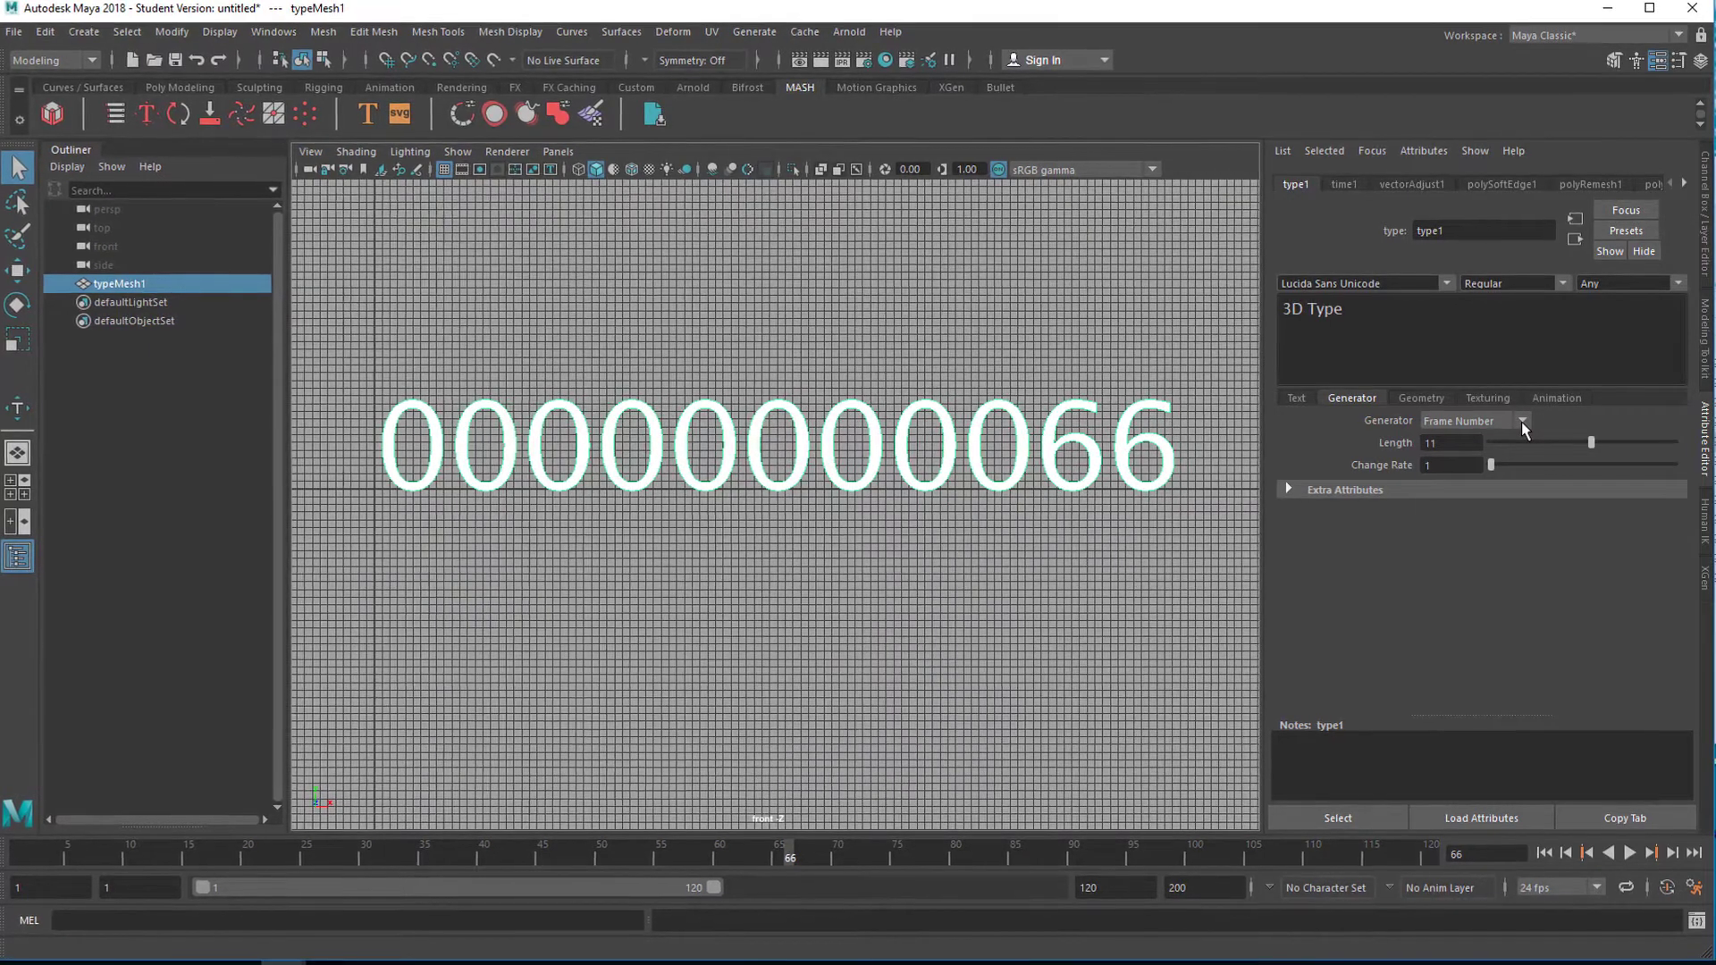
# Step: Change the type object's generator to Scene Time and start playback
pyautogui.click(1522, 421)
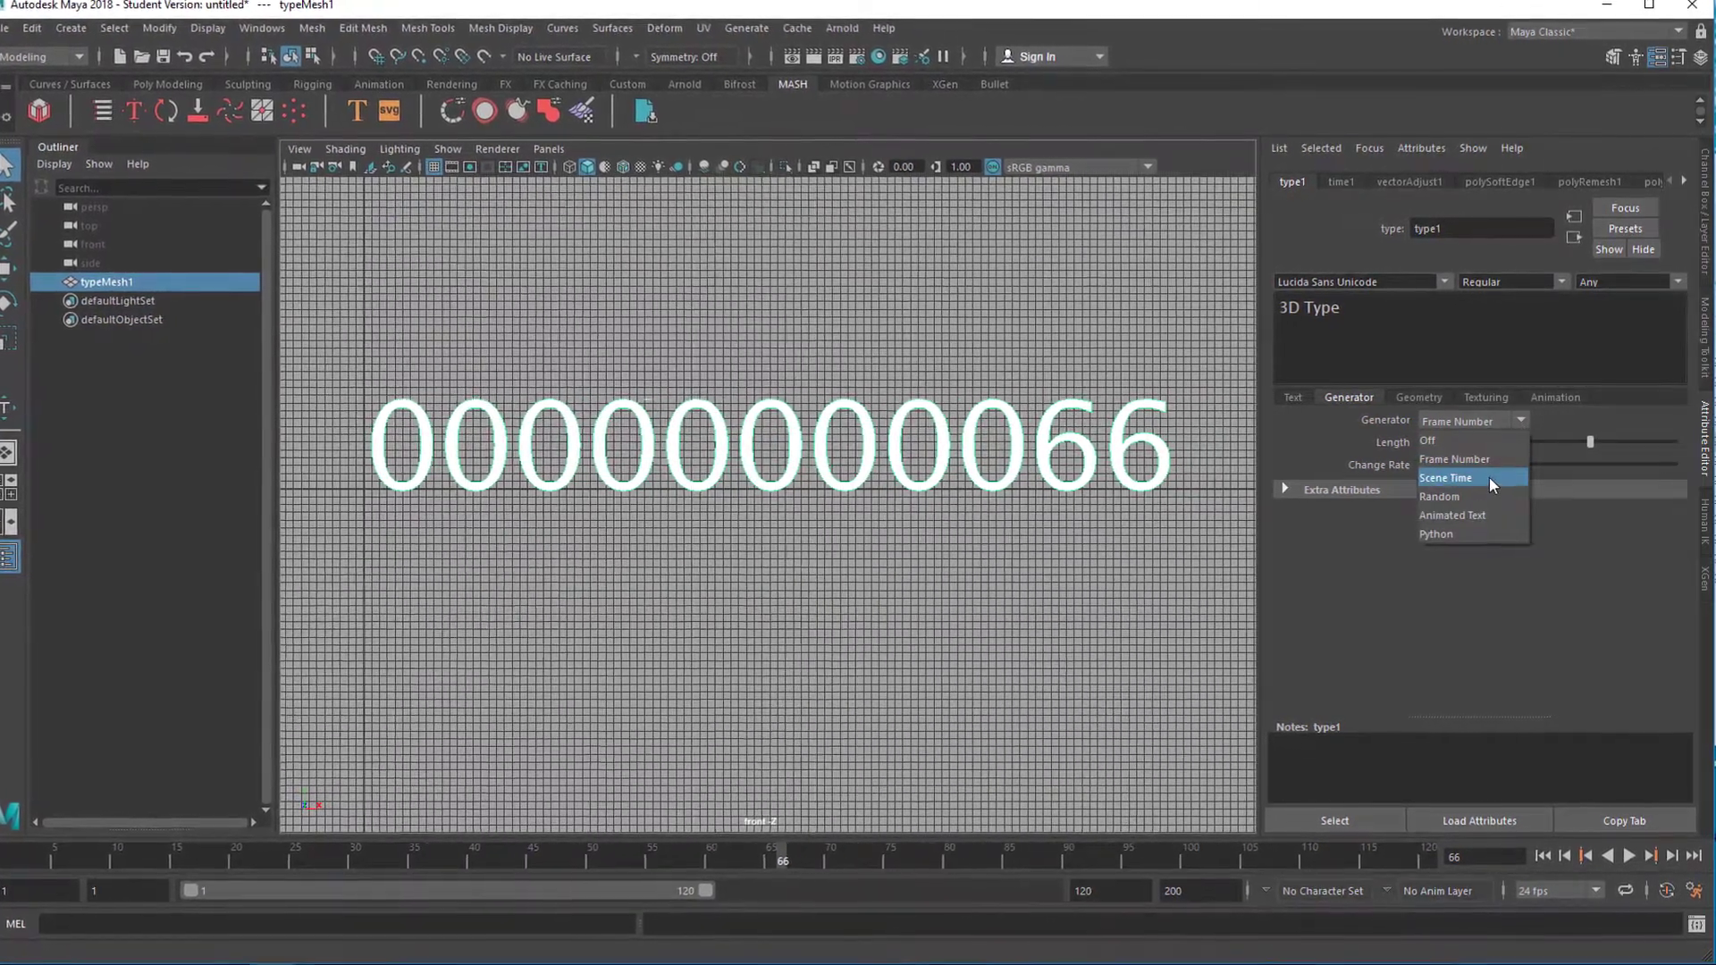
pyautogui.click(1488, 478)
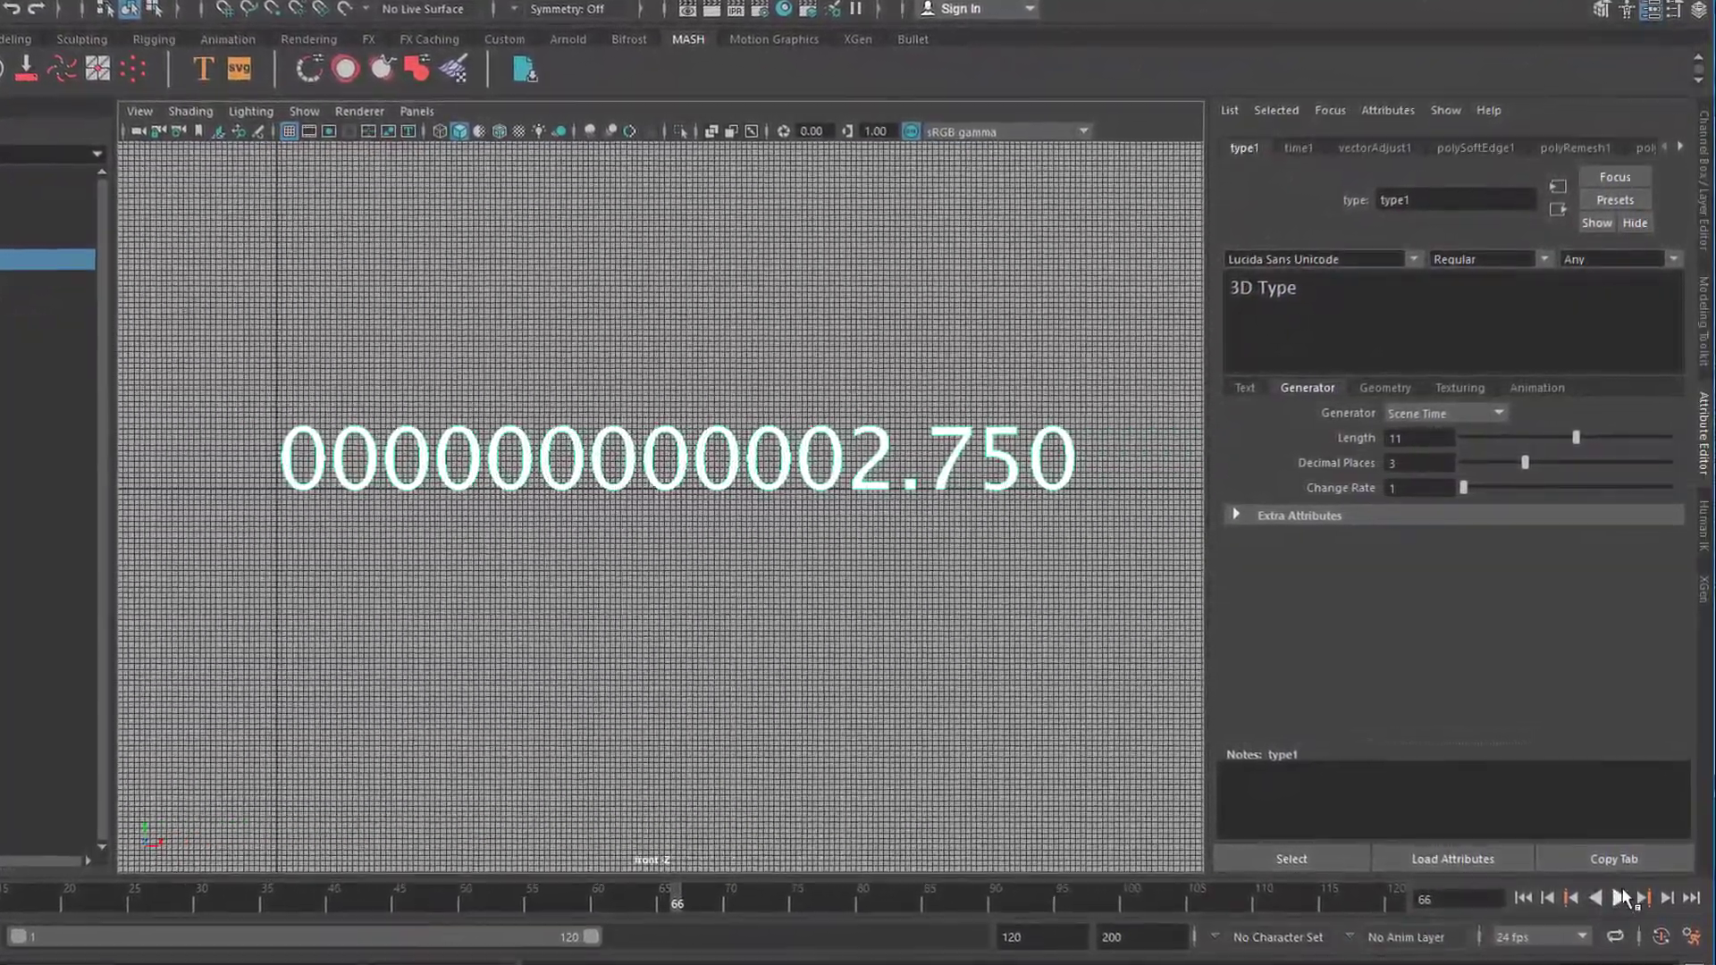
pyautogui.click(1618, 892)
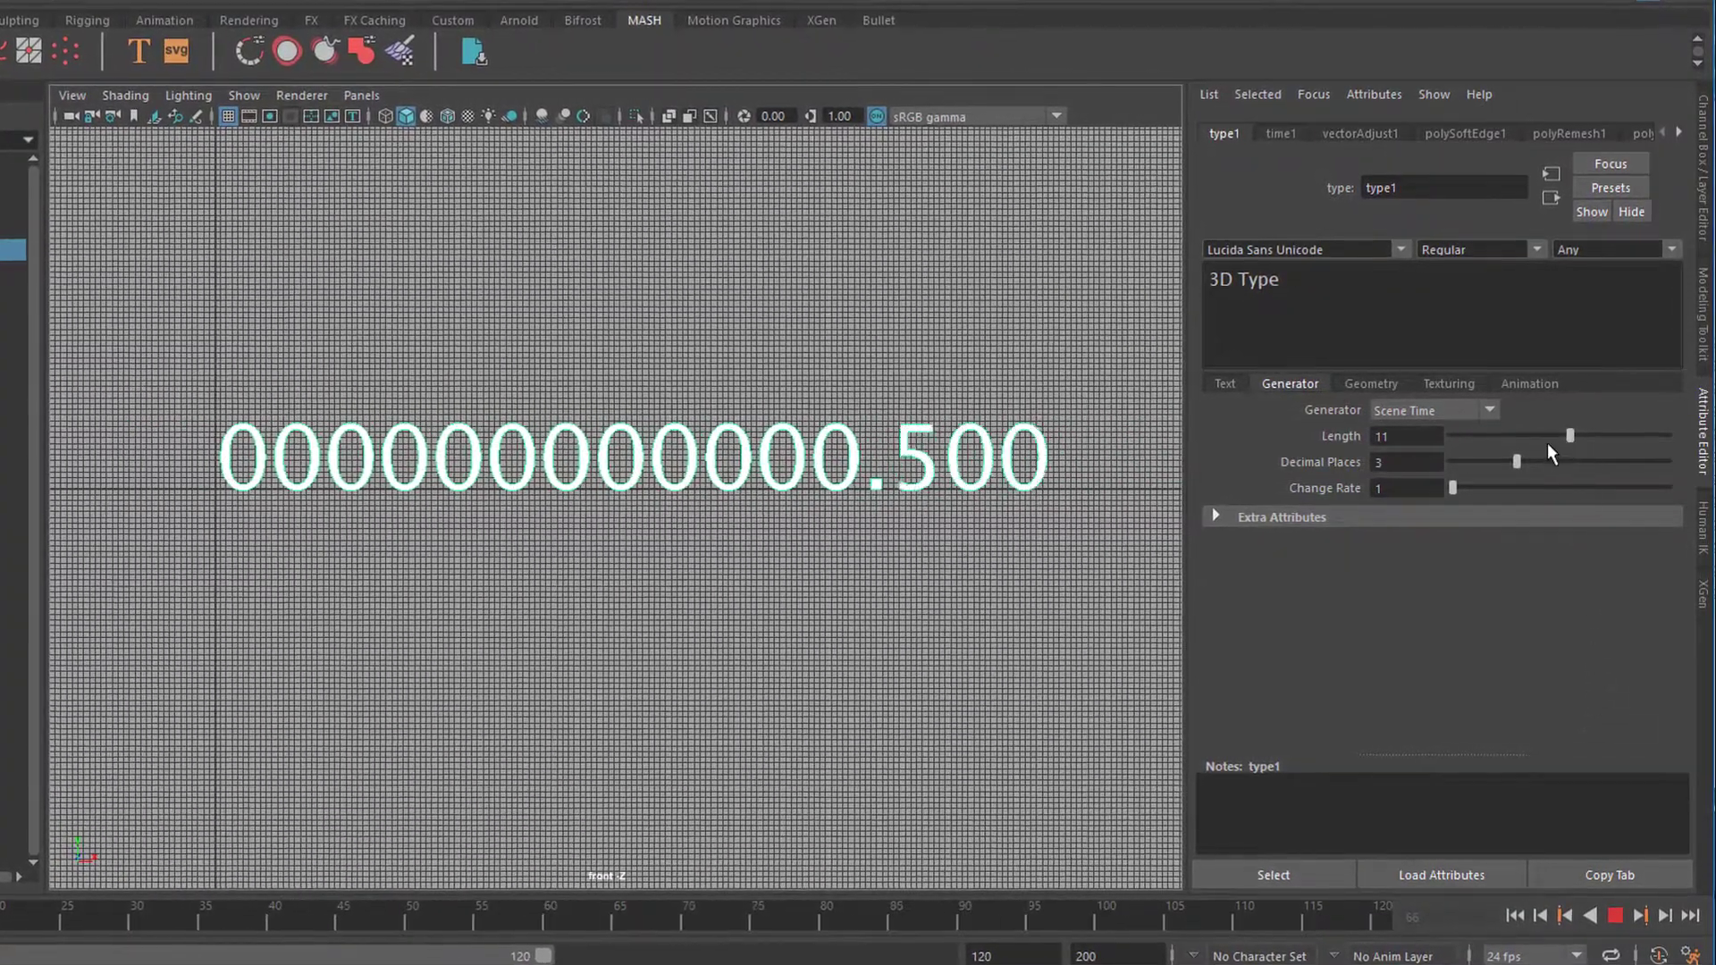
# Step: Set the scene-time generator's length to 1 and decimal places to 7, and stop playback
pyautogui.moveTo(1547, 442); pyautogui.dragTo(1461, 463)
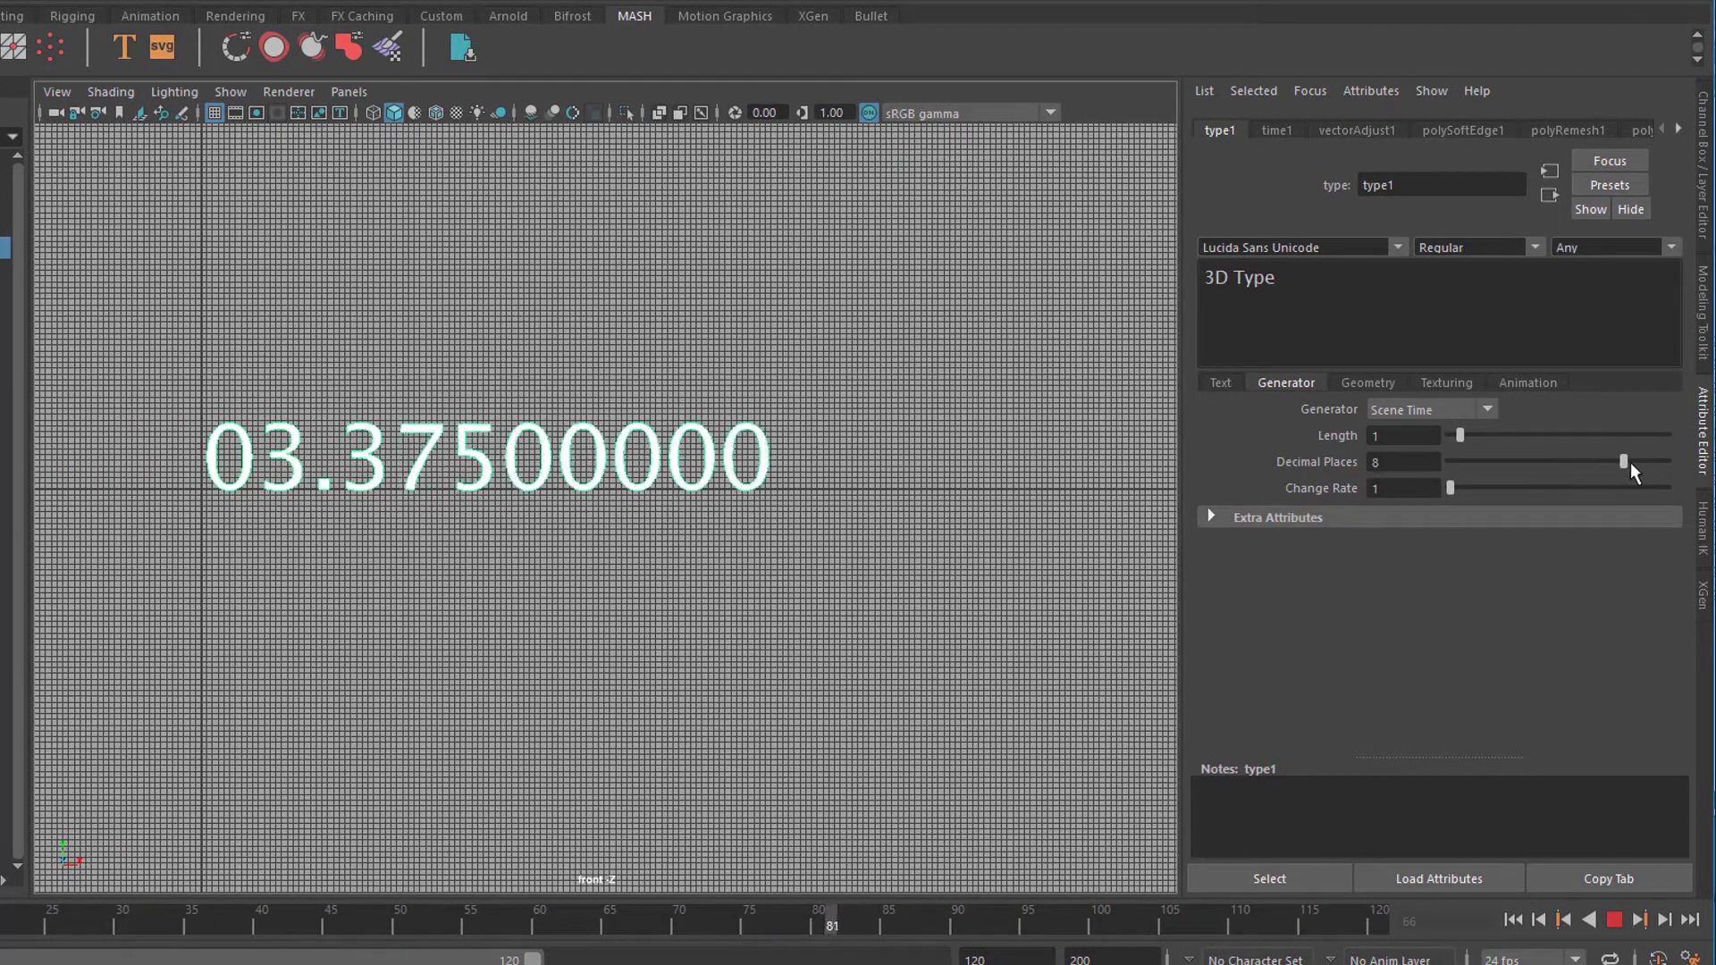
pyautogui.moveTo(1630, 463); pyautogui.dragTo(1674, 464)
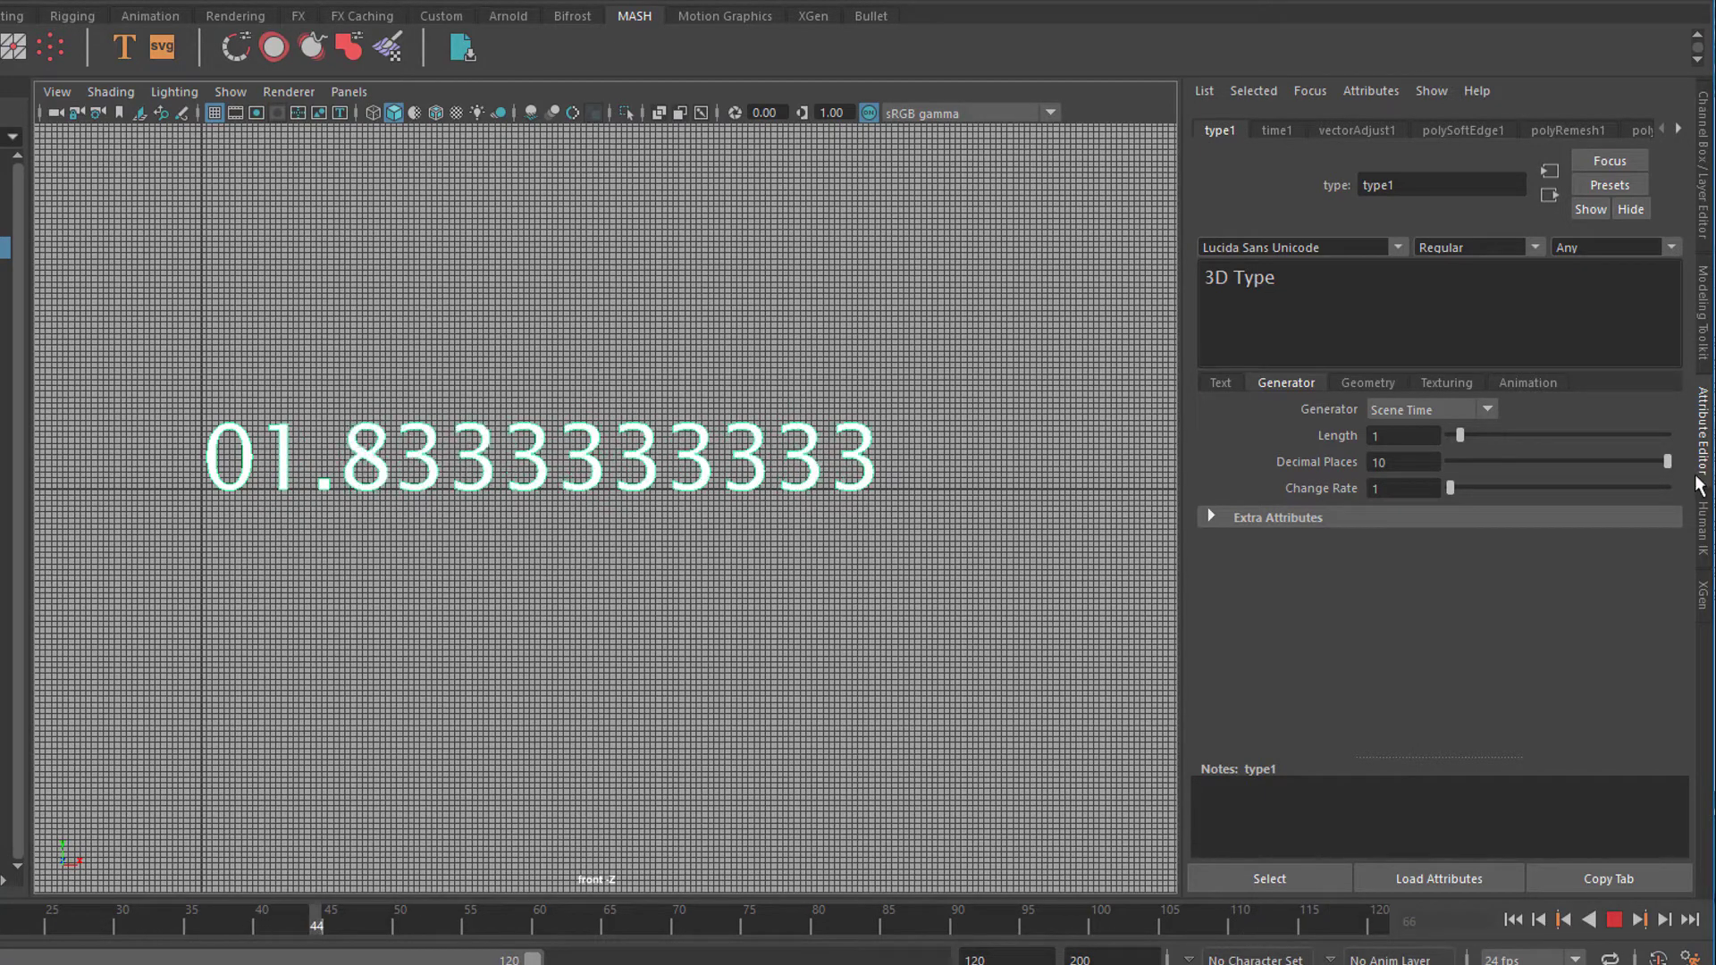
pyautogui.moveTo(1666, 462); pyautogui.dragTo(1601, 462)
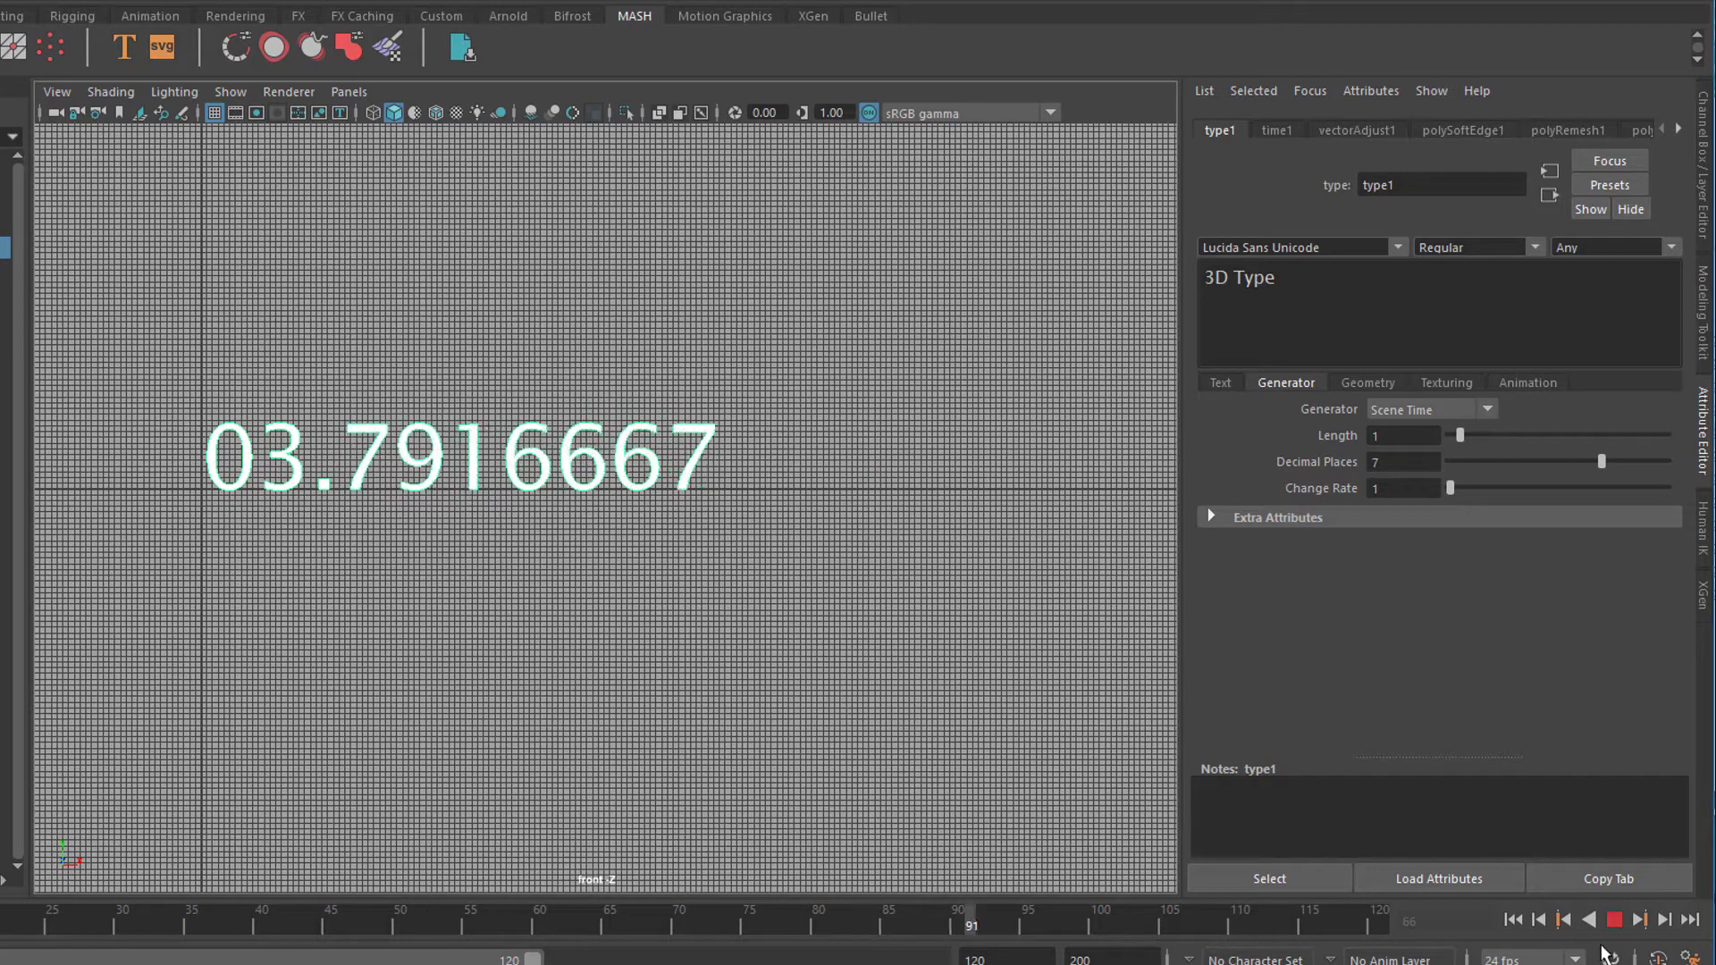
pyautogui.click(1614, 919)
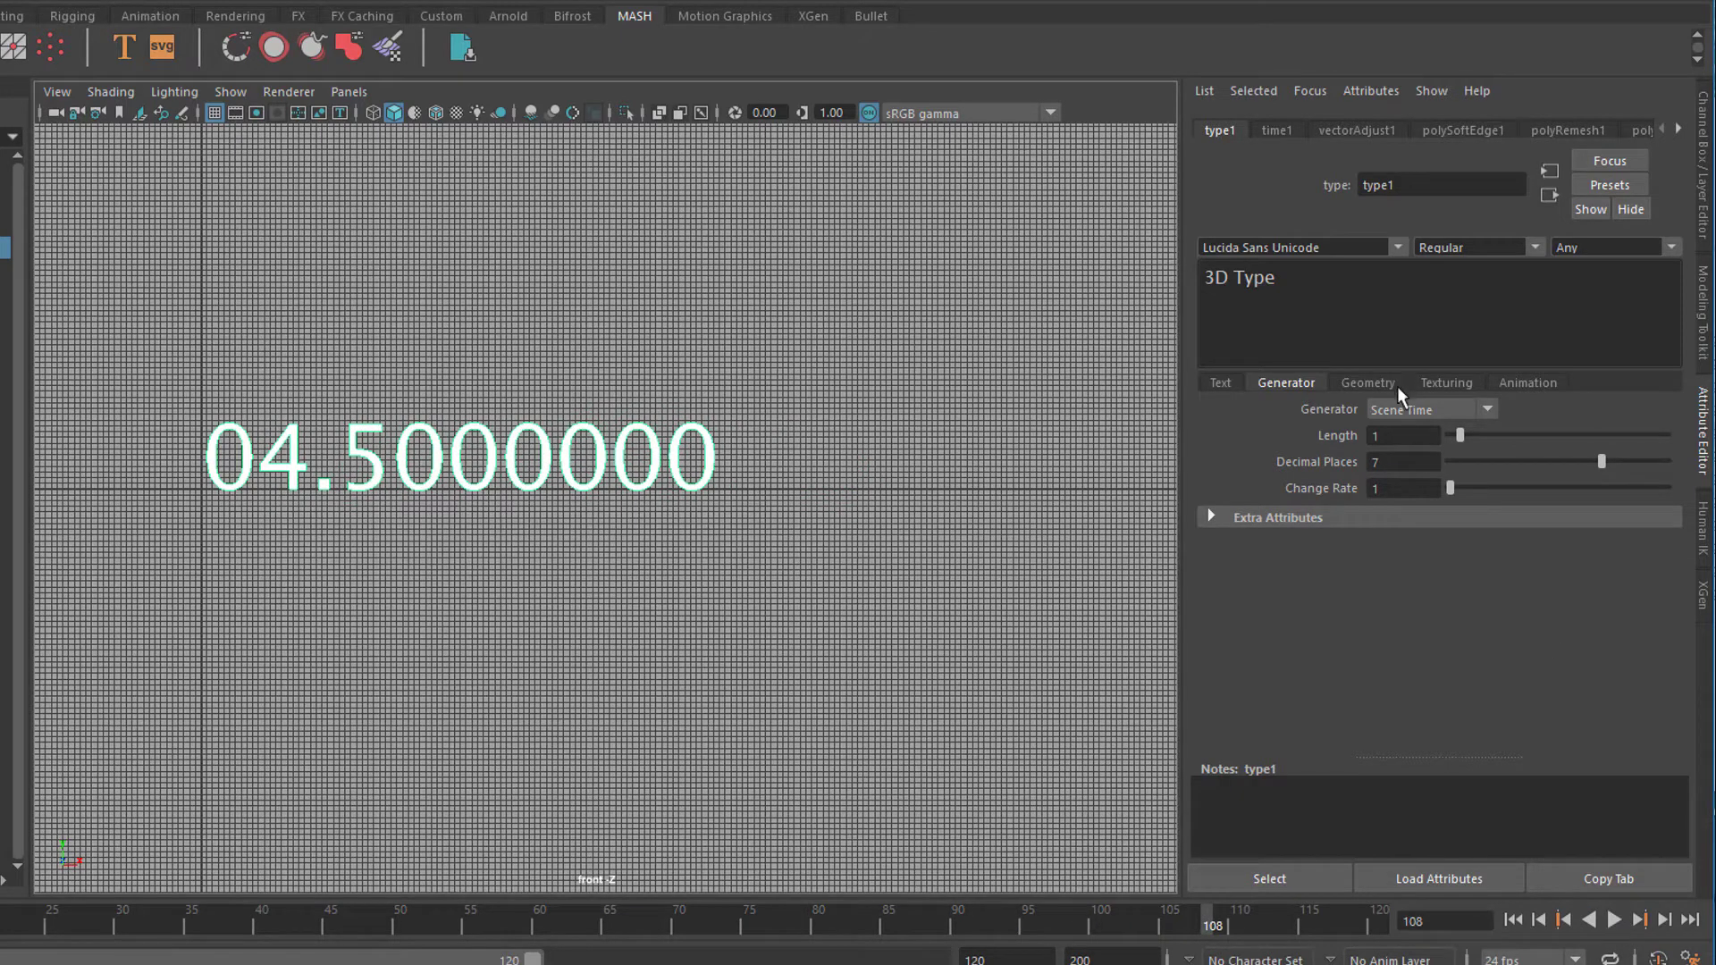
# Step: Change the generator to Random and play the animation from the first frame
pyautogui.click(1488, 411)
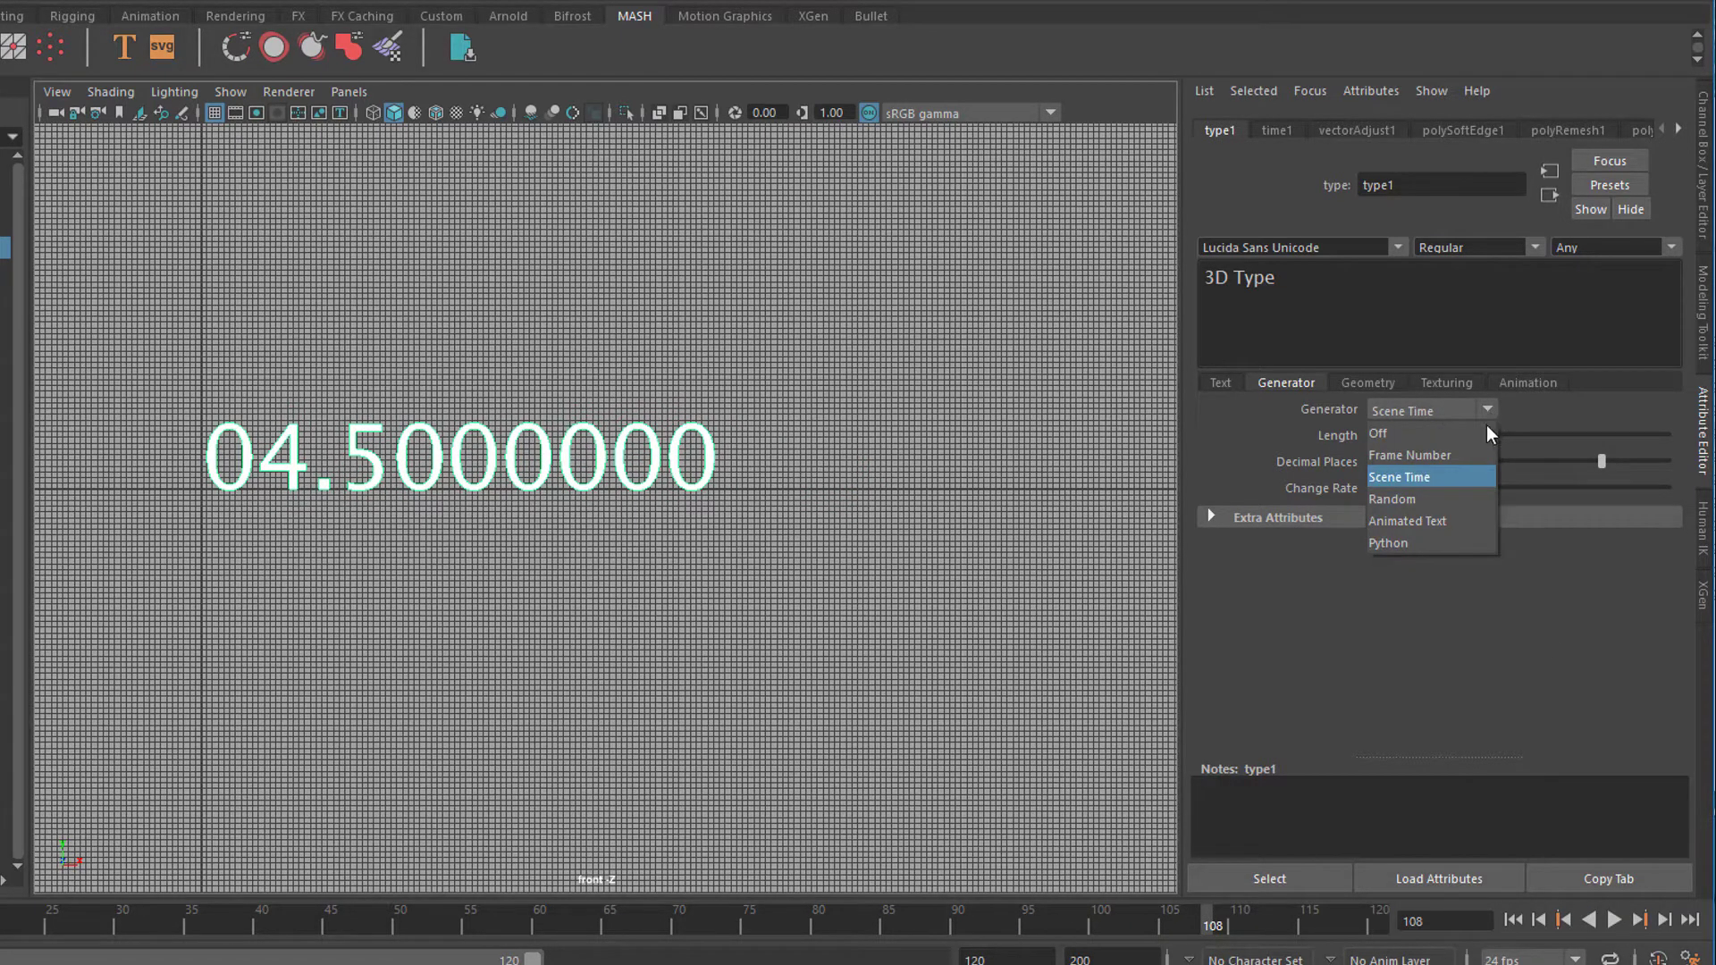
pyautogui.click(1446, 500)
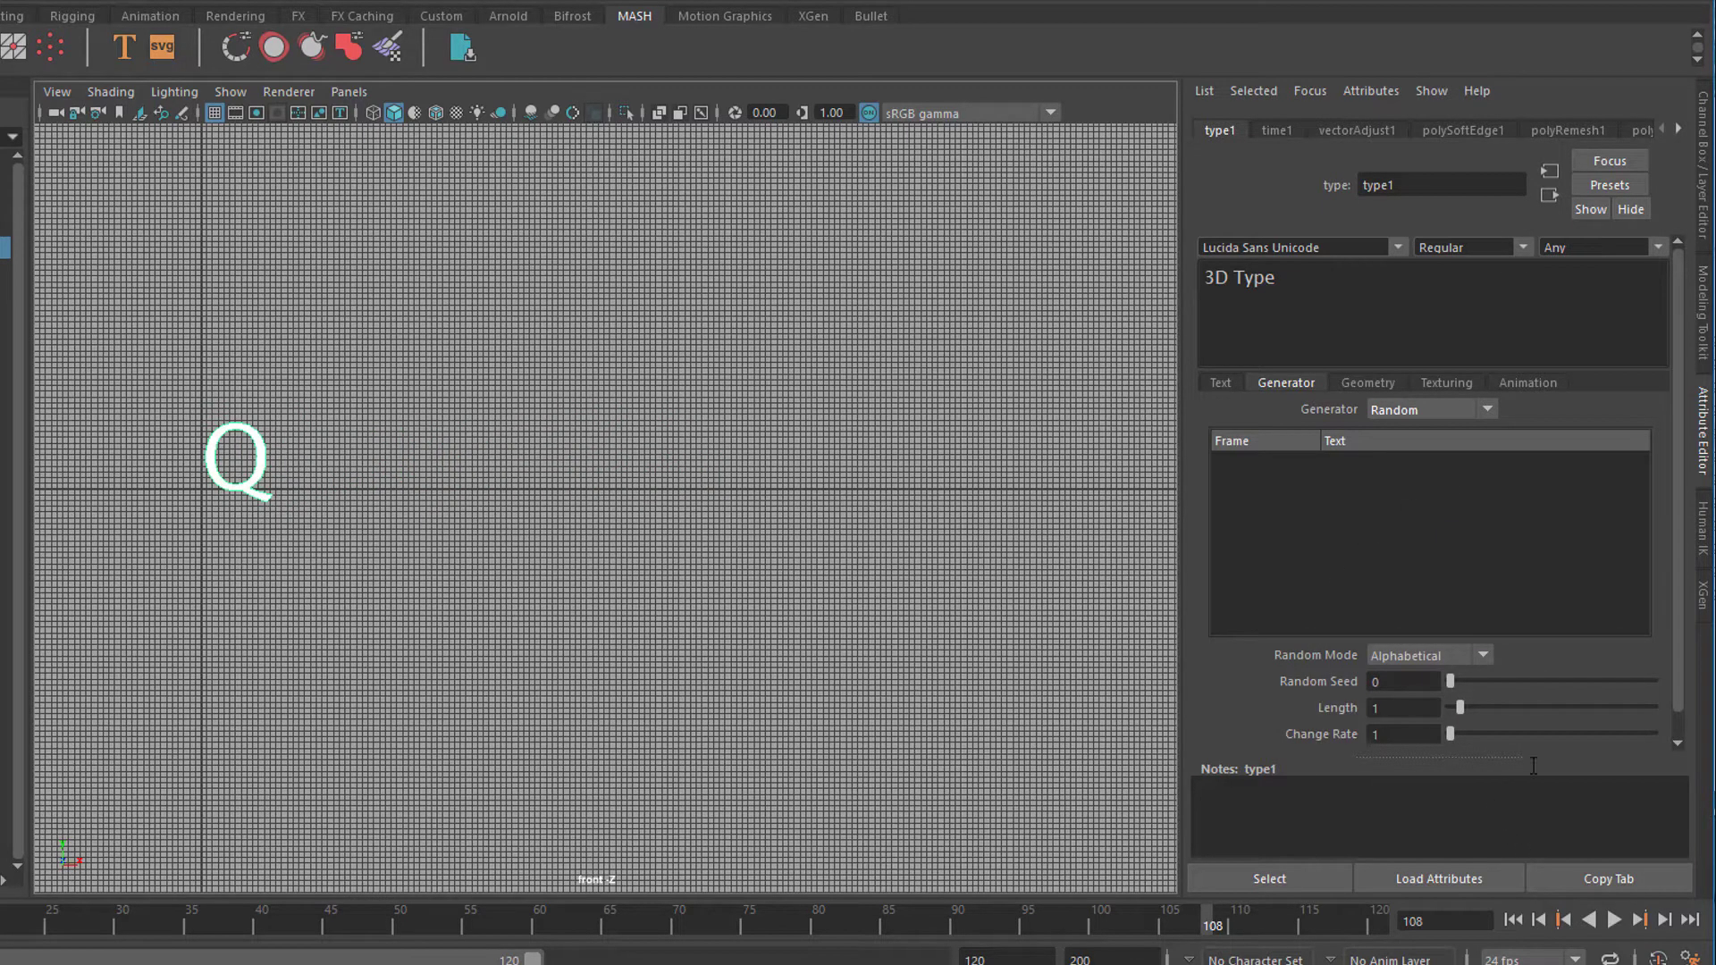
pyautogui.click(1513, 921)
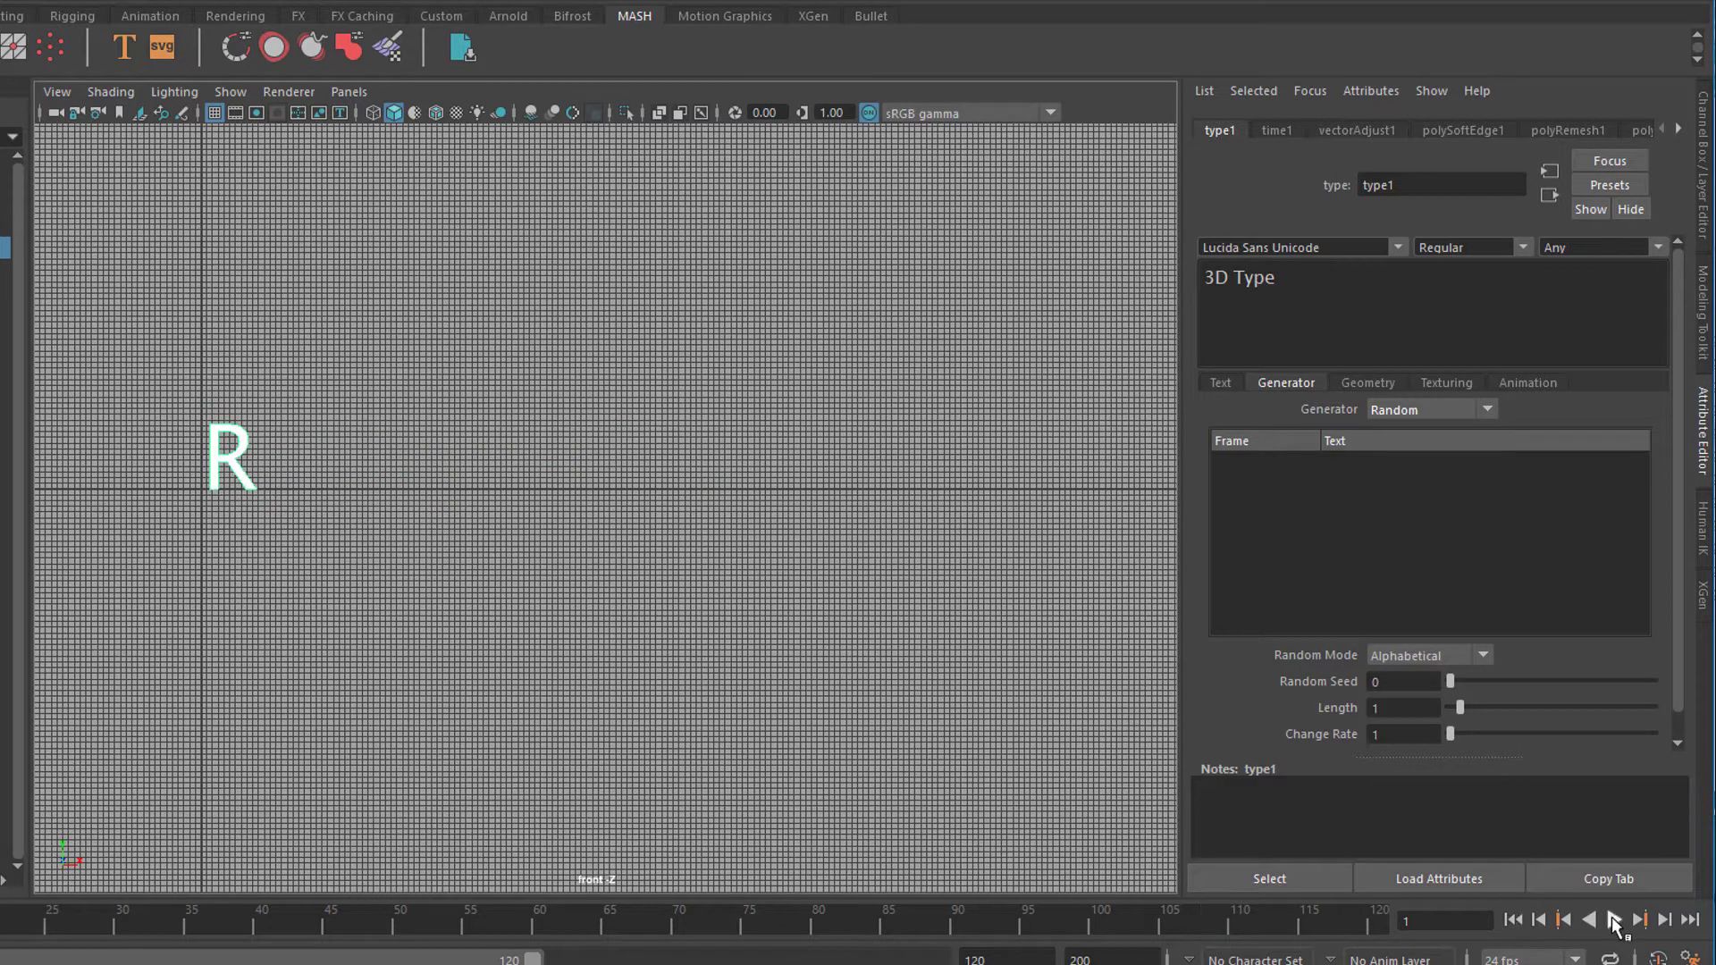
pyautogui.click(1614, 921)
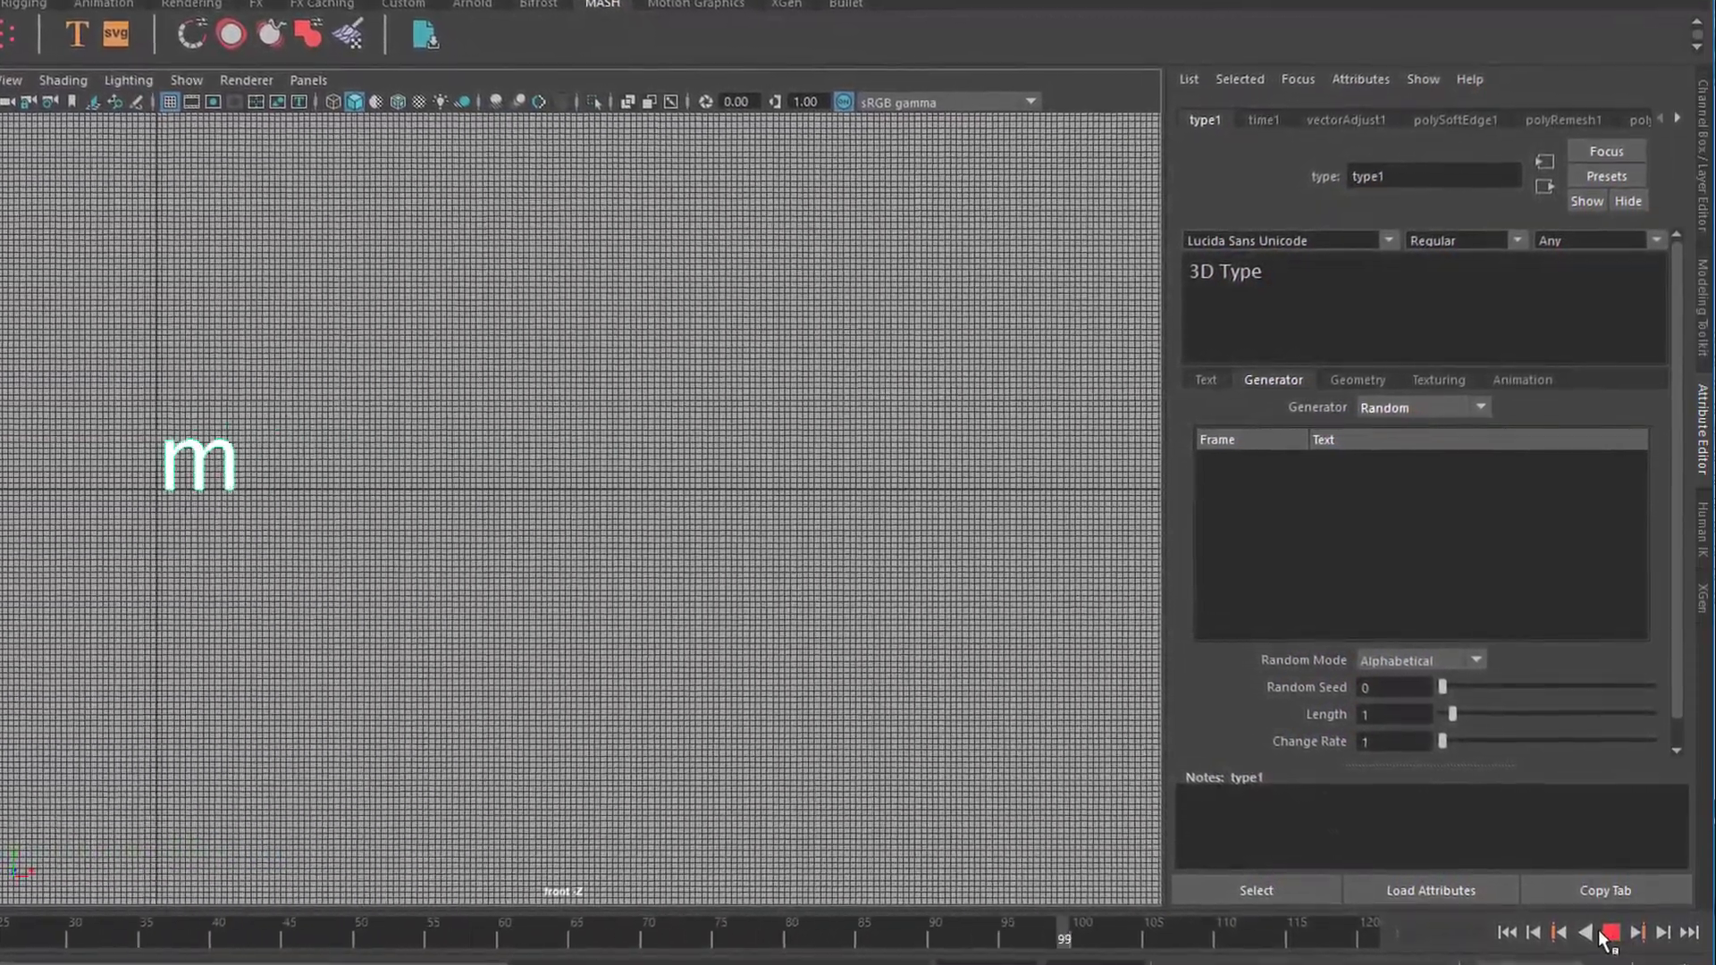
# Step: Stop playback and add two entries, "This" and "Is", to the generator's frame and text list
pyautogui.click(1609, 933)
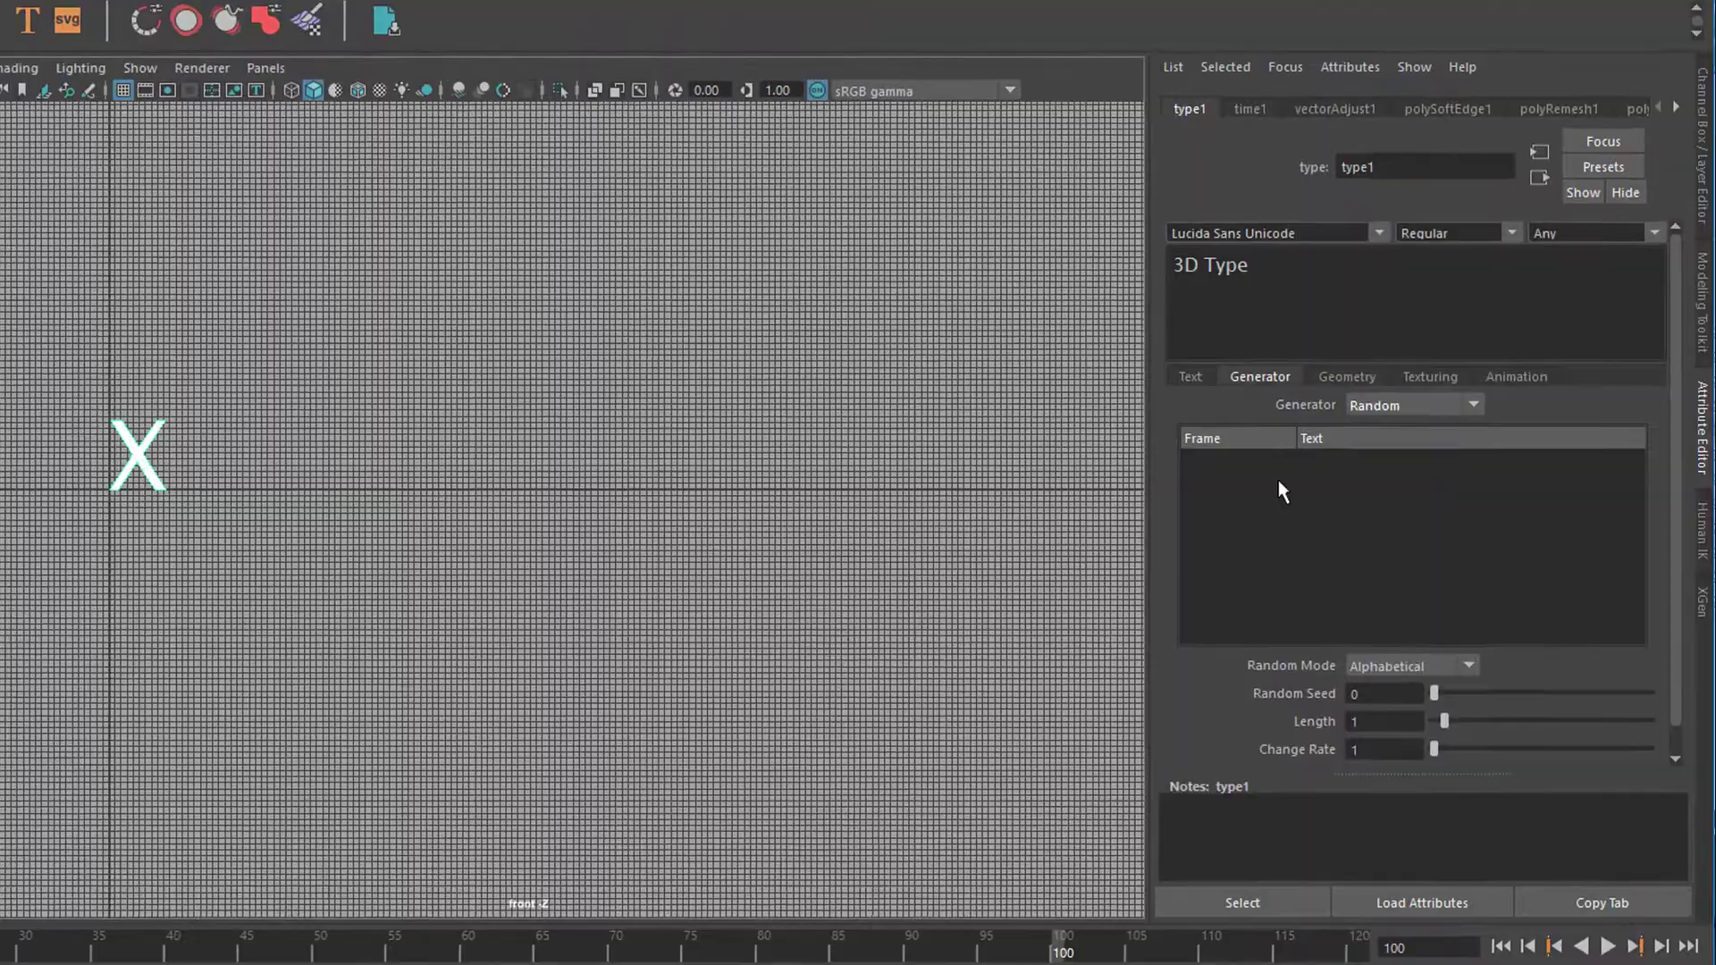
pyautogui.rightClick(1291, 481)
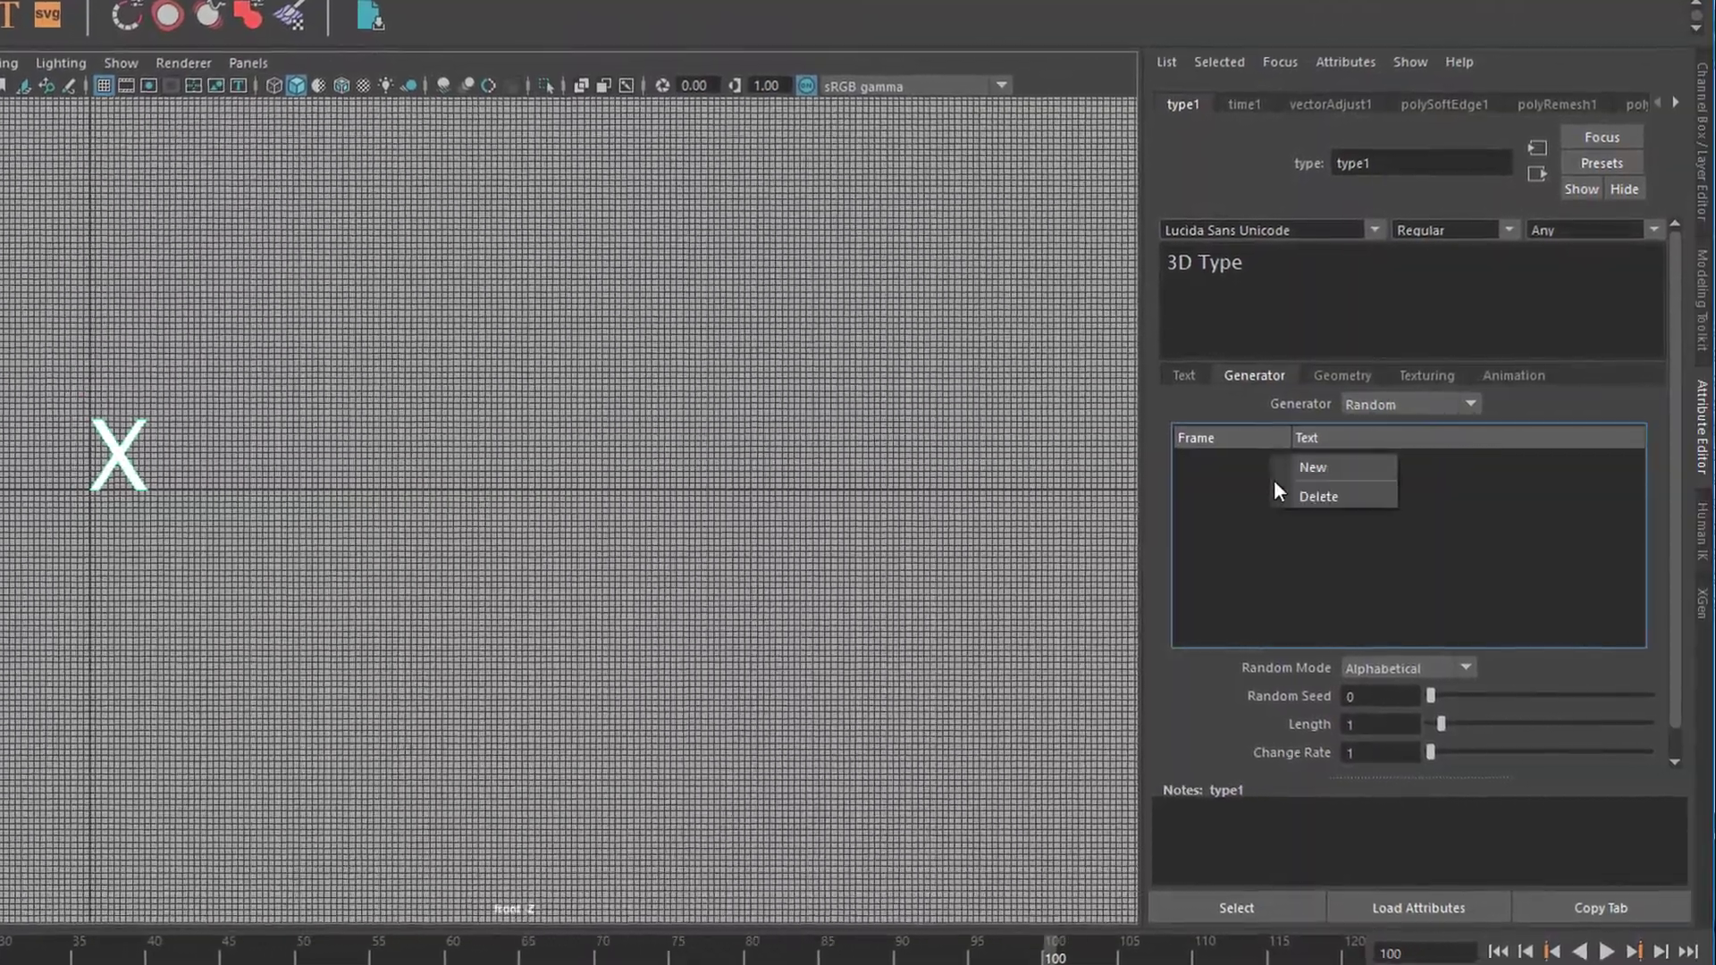
pyautogui.click(1309, 468)
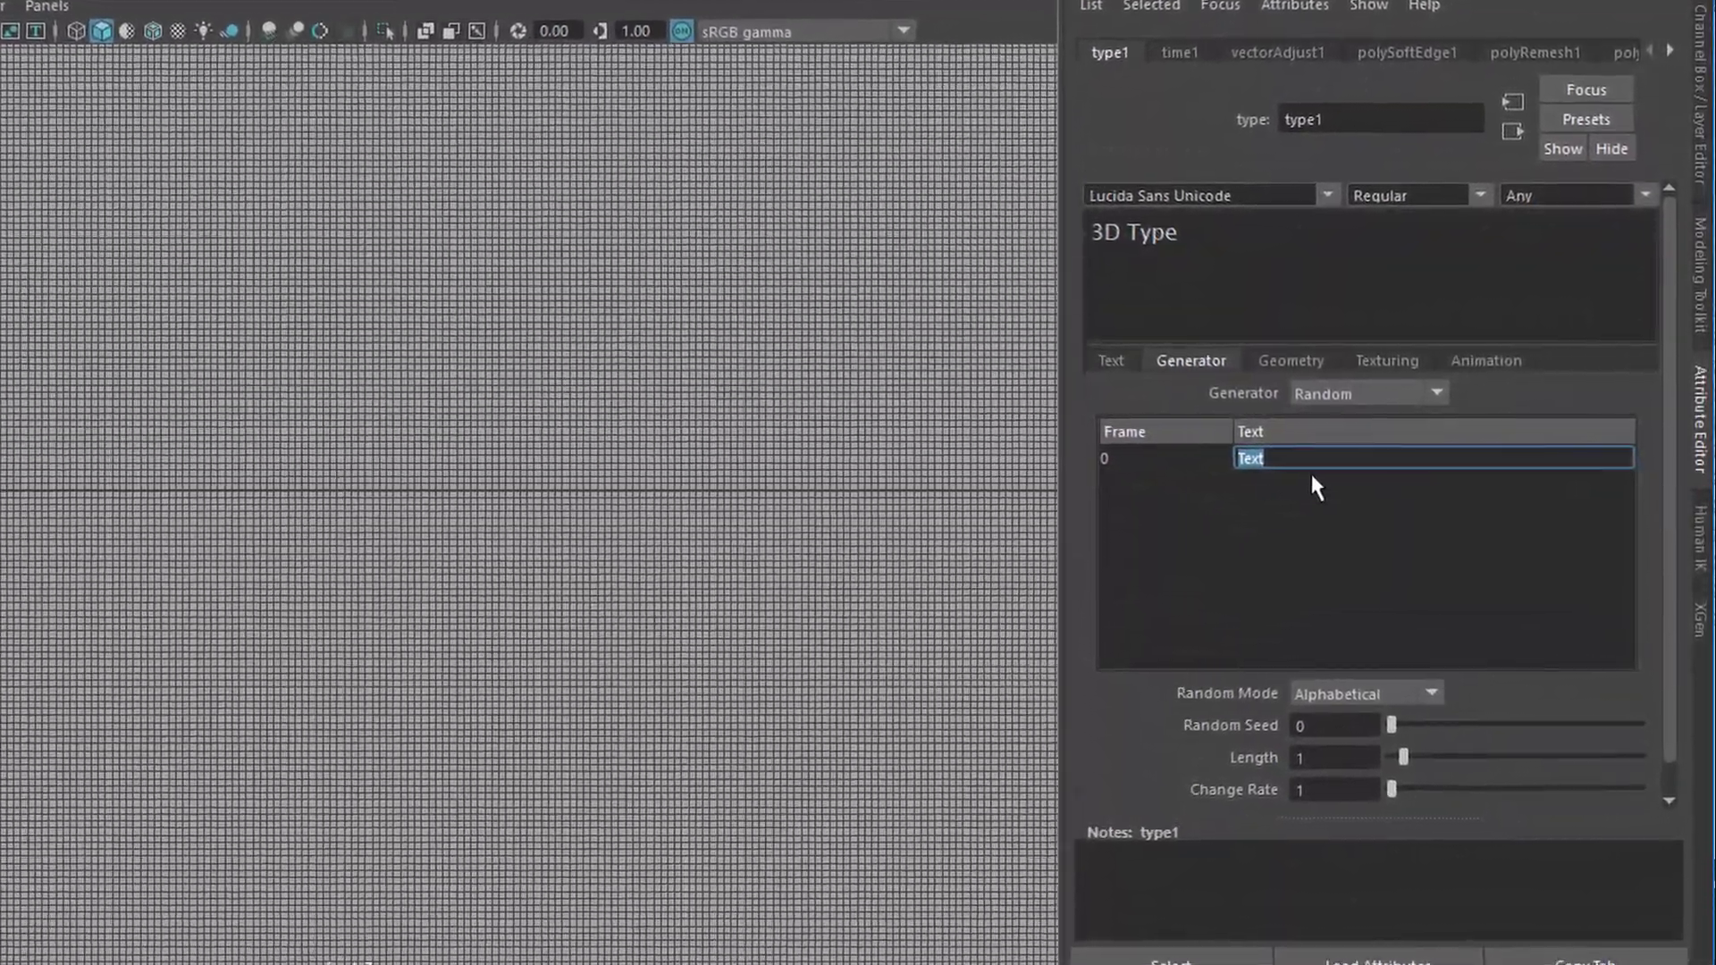
pyautogui.write('This')
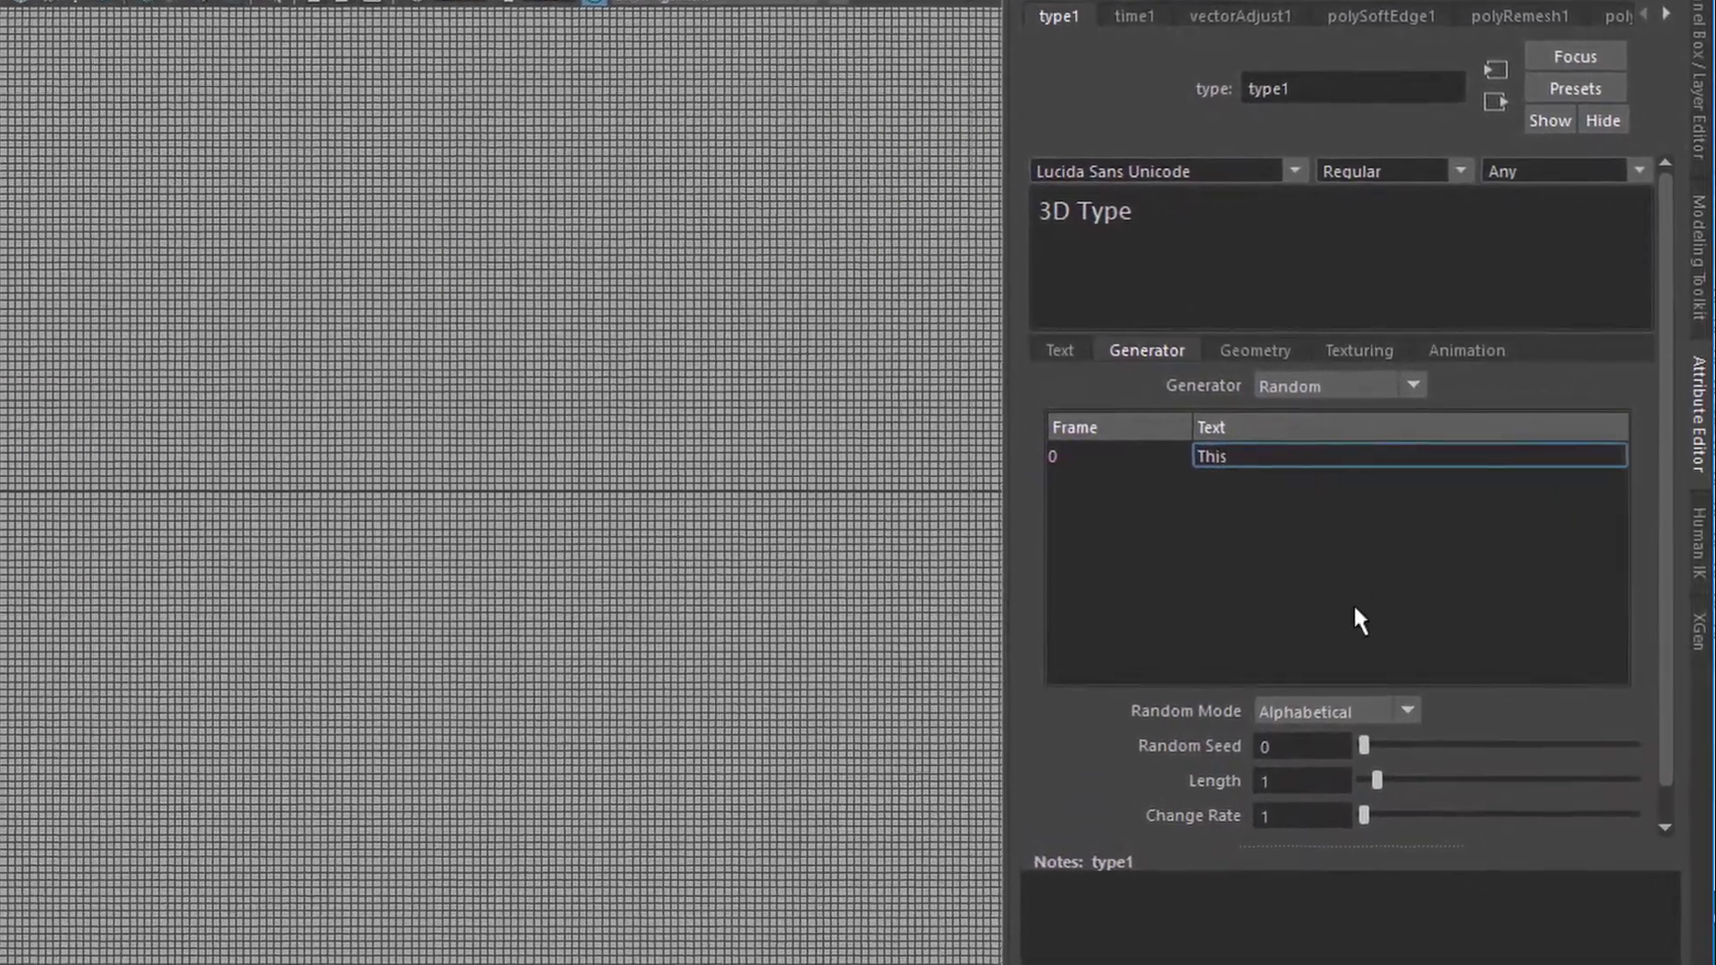
pyautogui.rightClick(1111, 499)
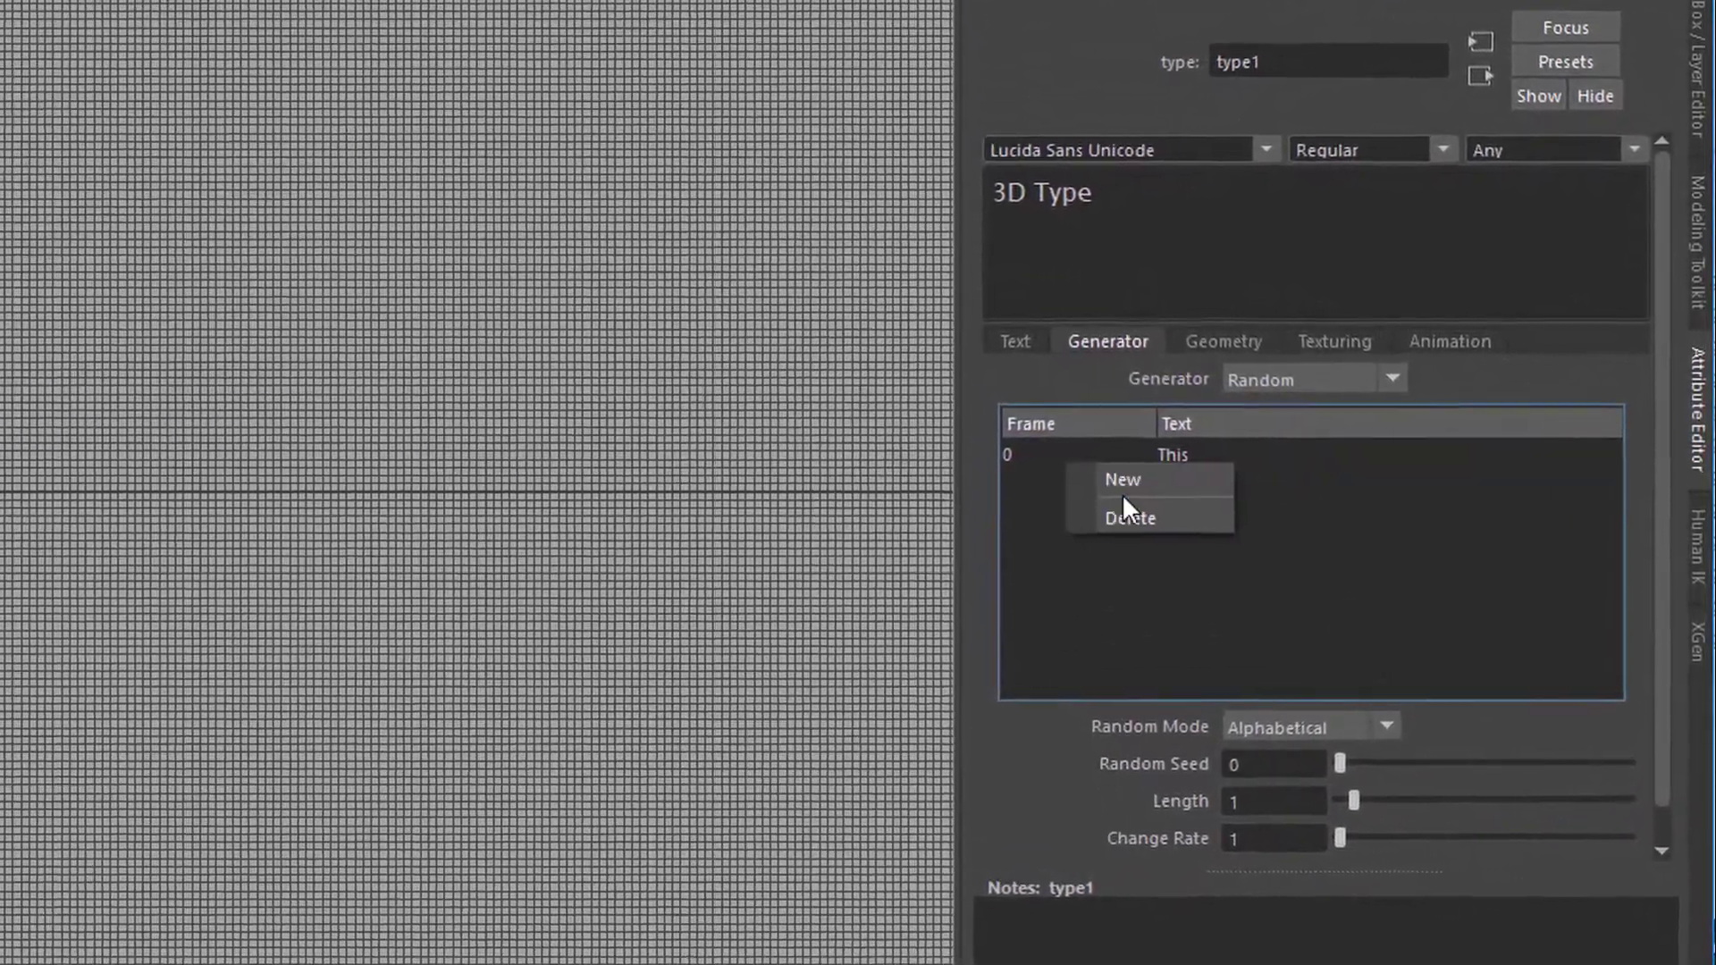
pyautogui.click(1124, 492)
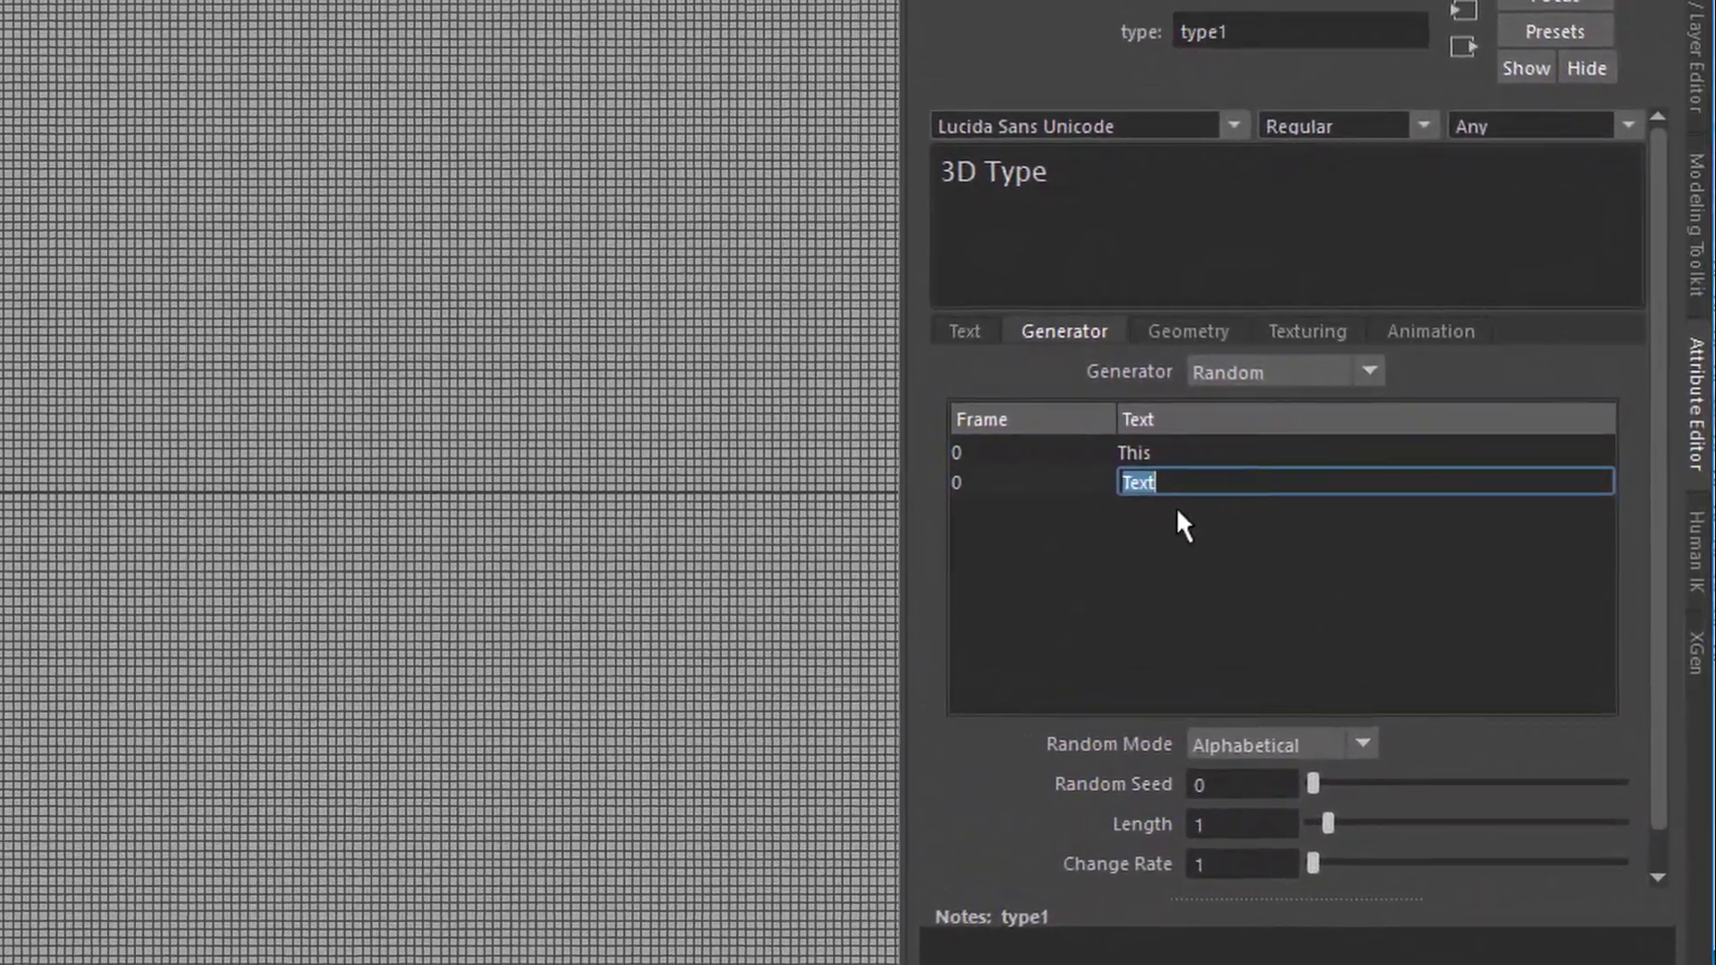
pyautogui.press('BackSpace')
pyautogui.write('Is')
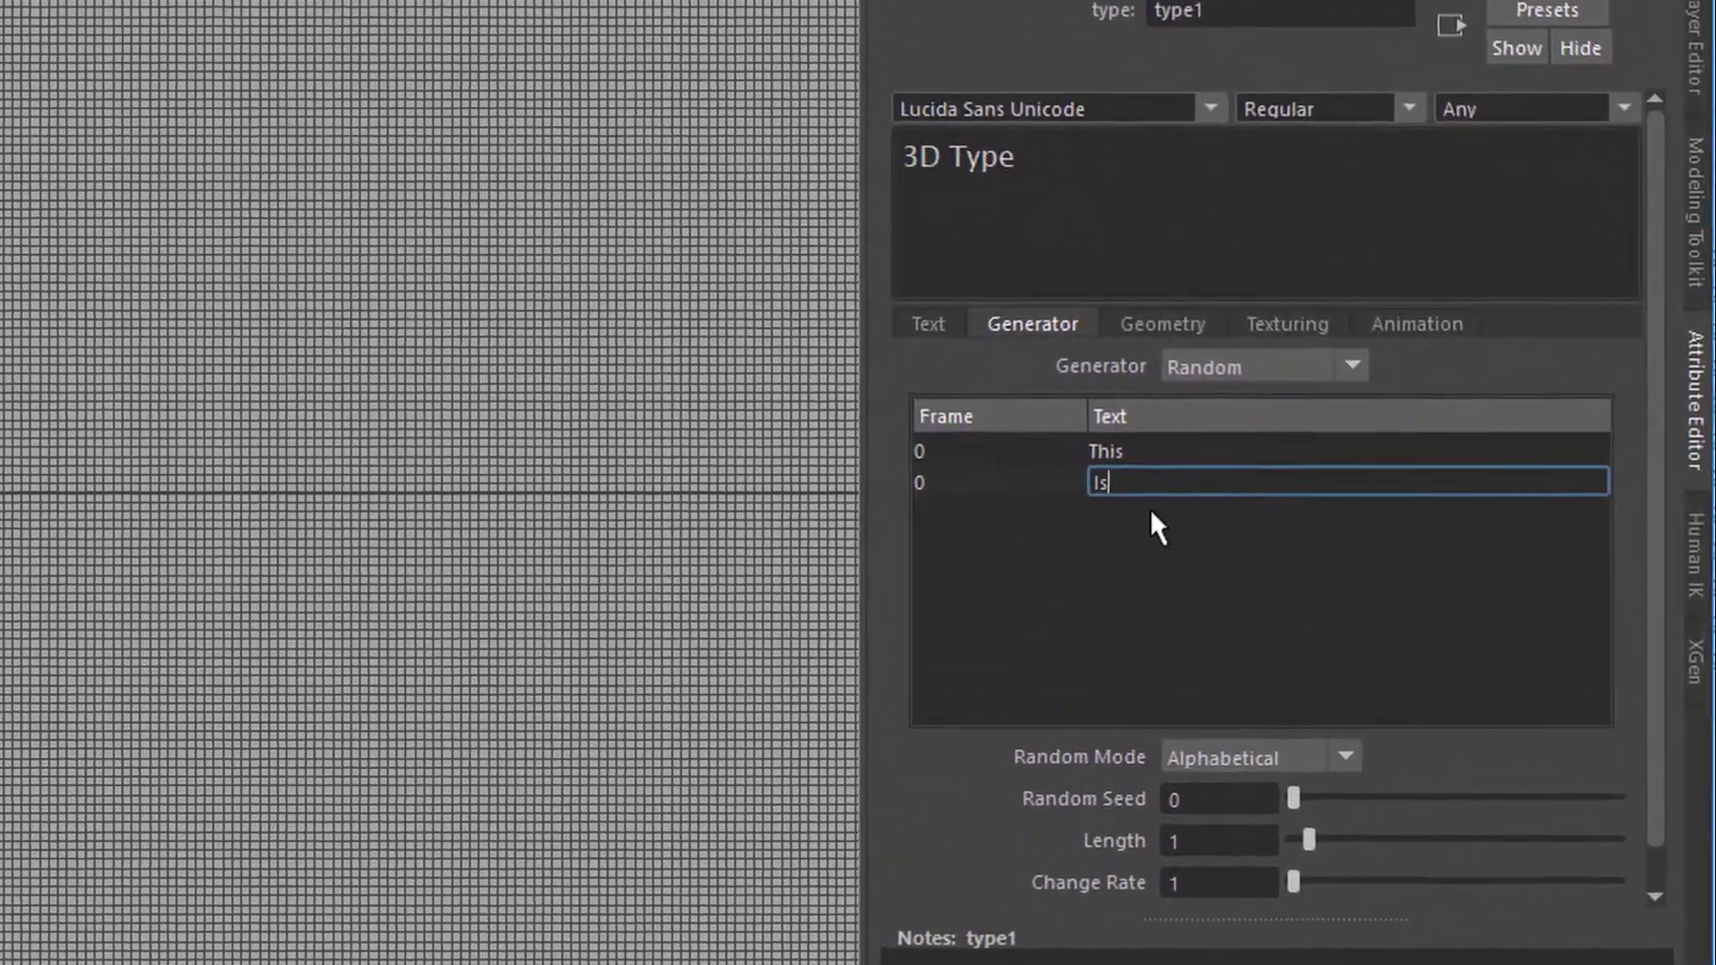
pyautogui.press('Return')
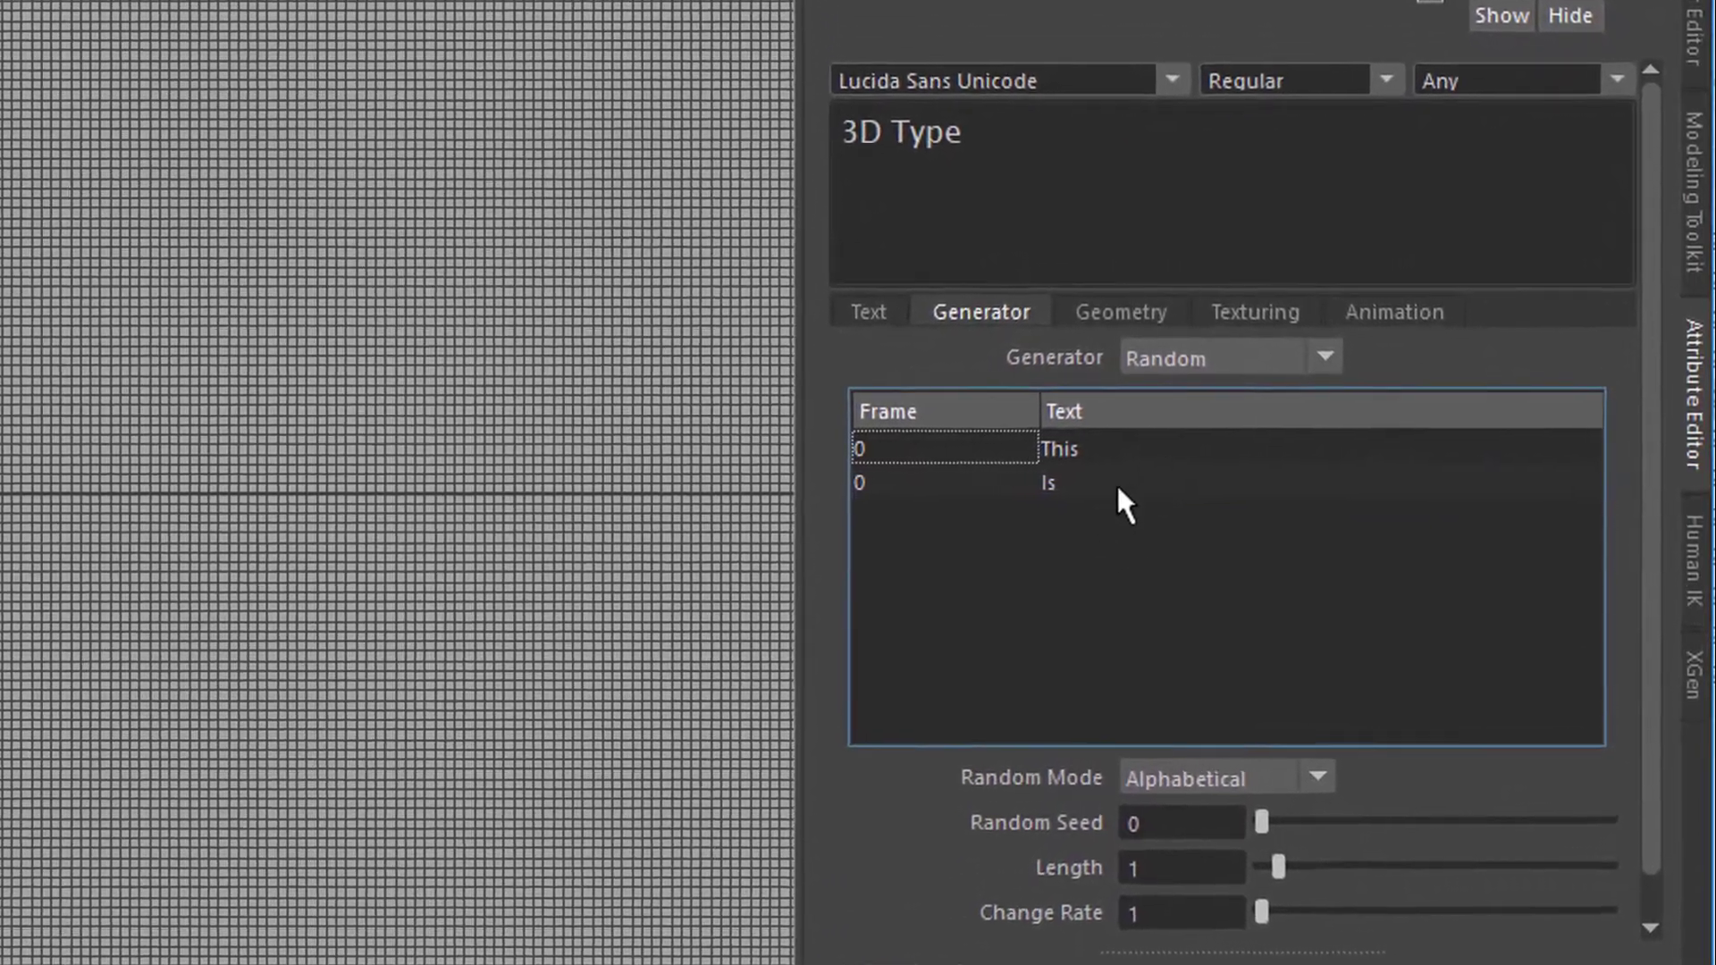
# Step: Add two more entries, "Not" and "Summer", to the generator's text list
pyautogui.rightClick(1068, 509)
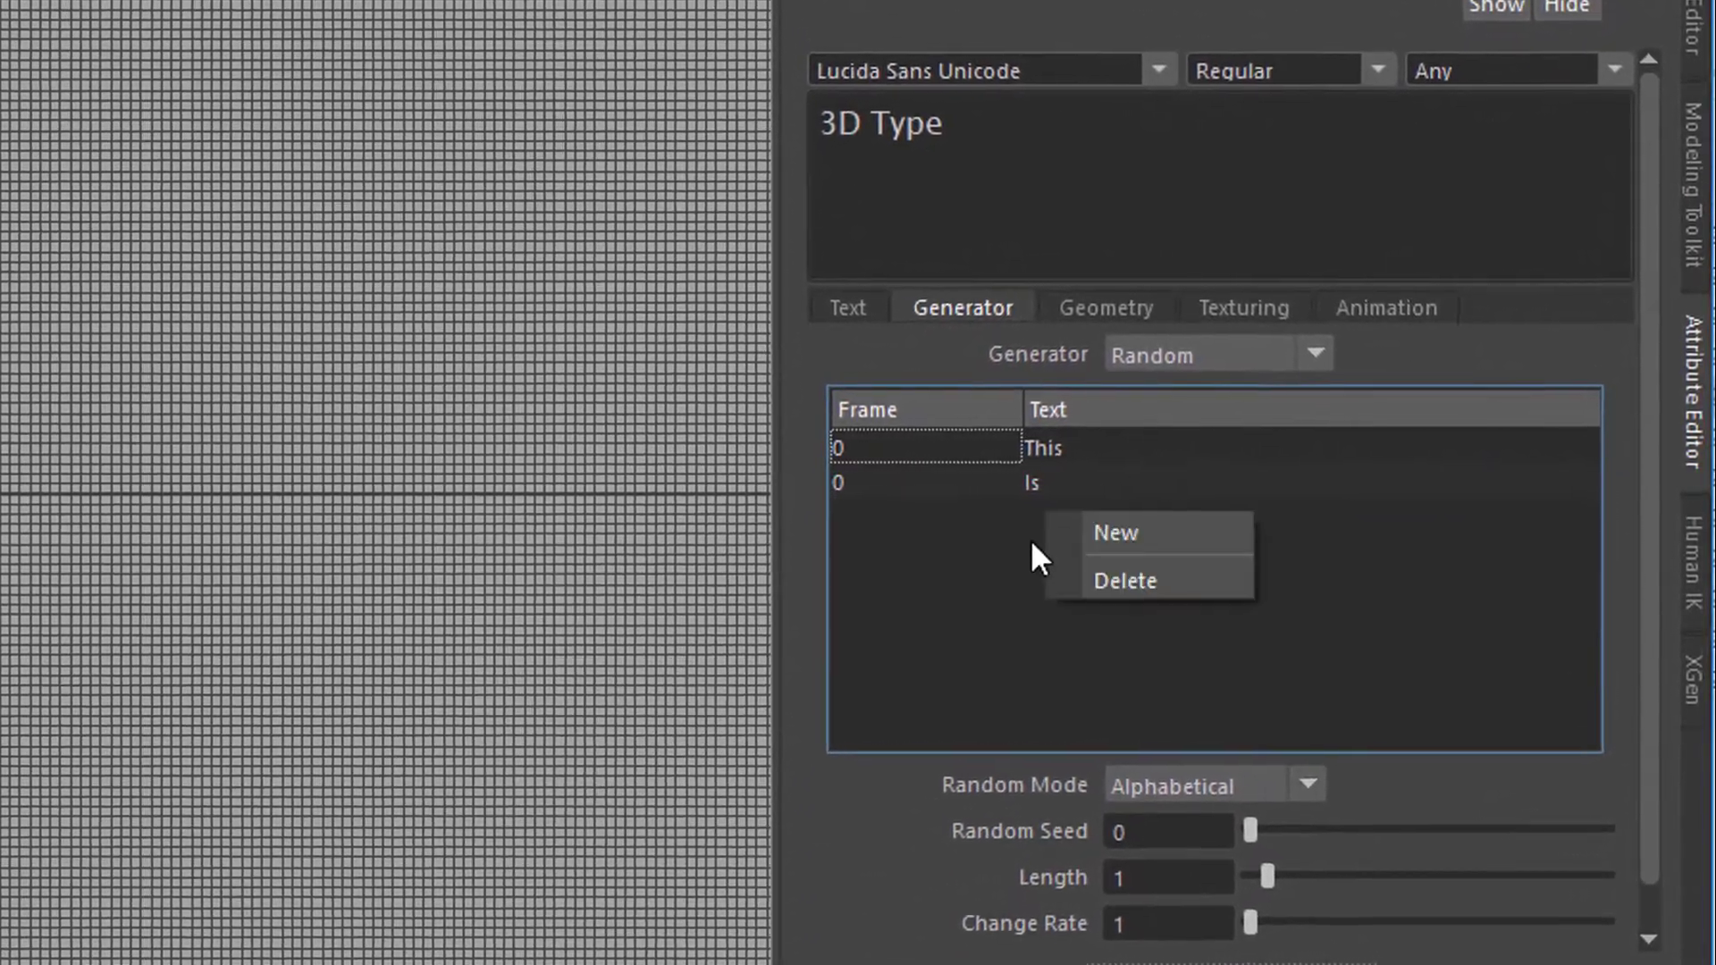
pyautogui.click(1137, 539)
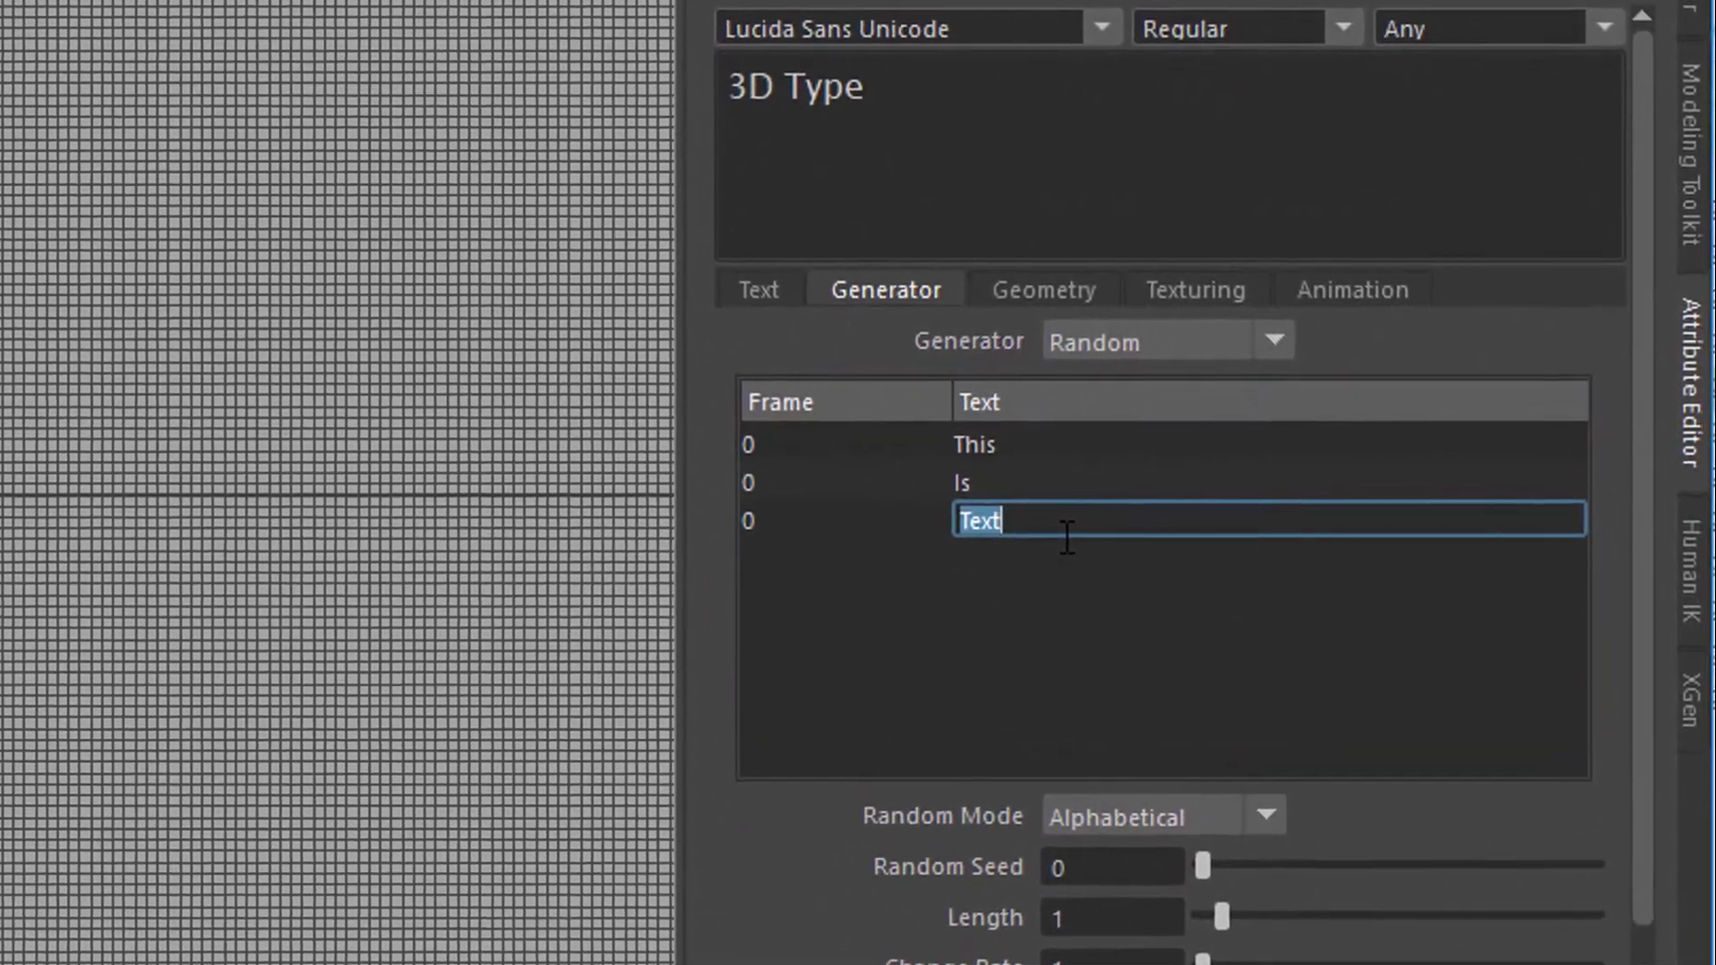
pyautogui.write('Not')
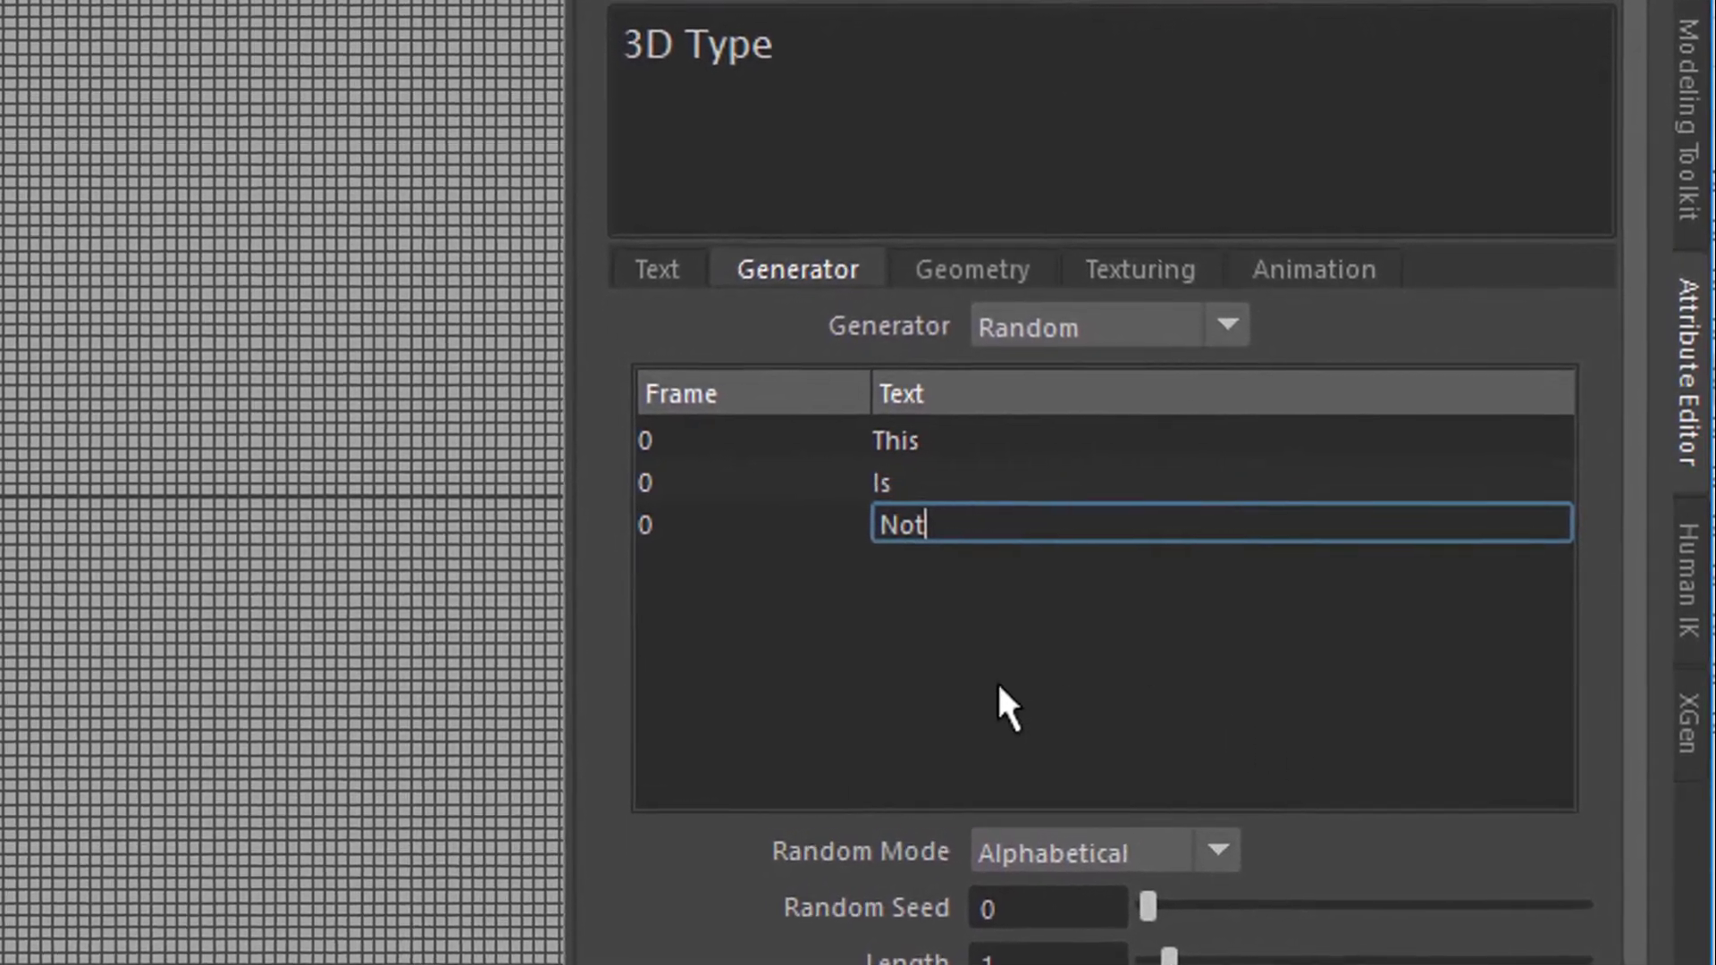
pyautogui.press('Return')
pyautogui.rightClick(1035, 567)
pyautogui.click(1028, 556)
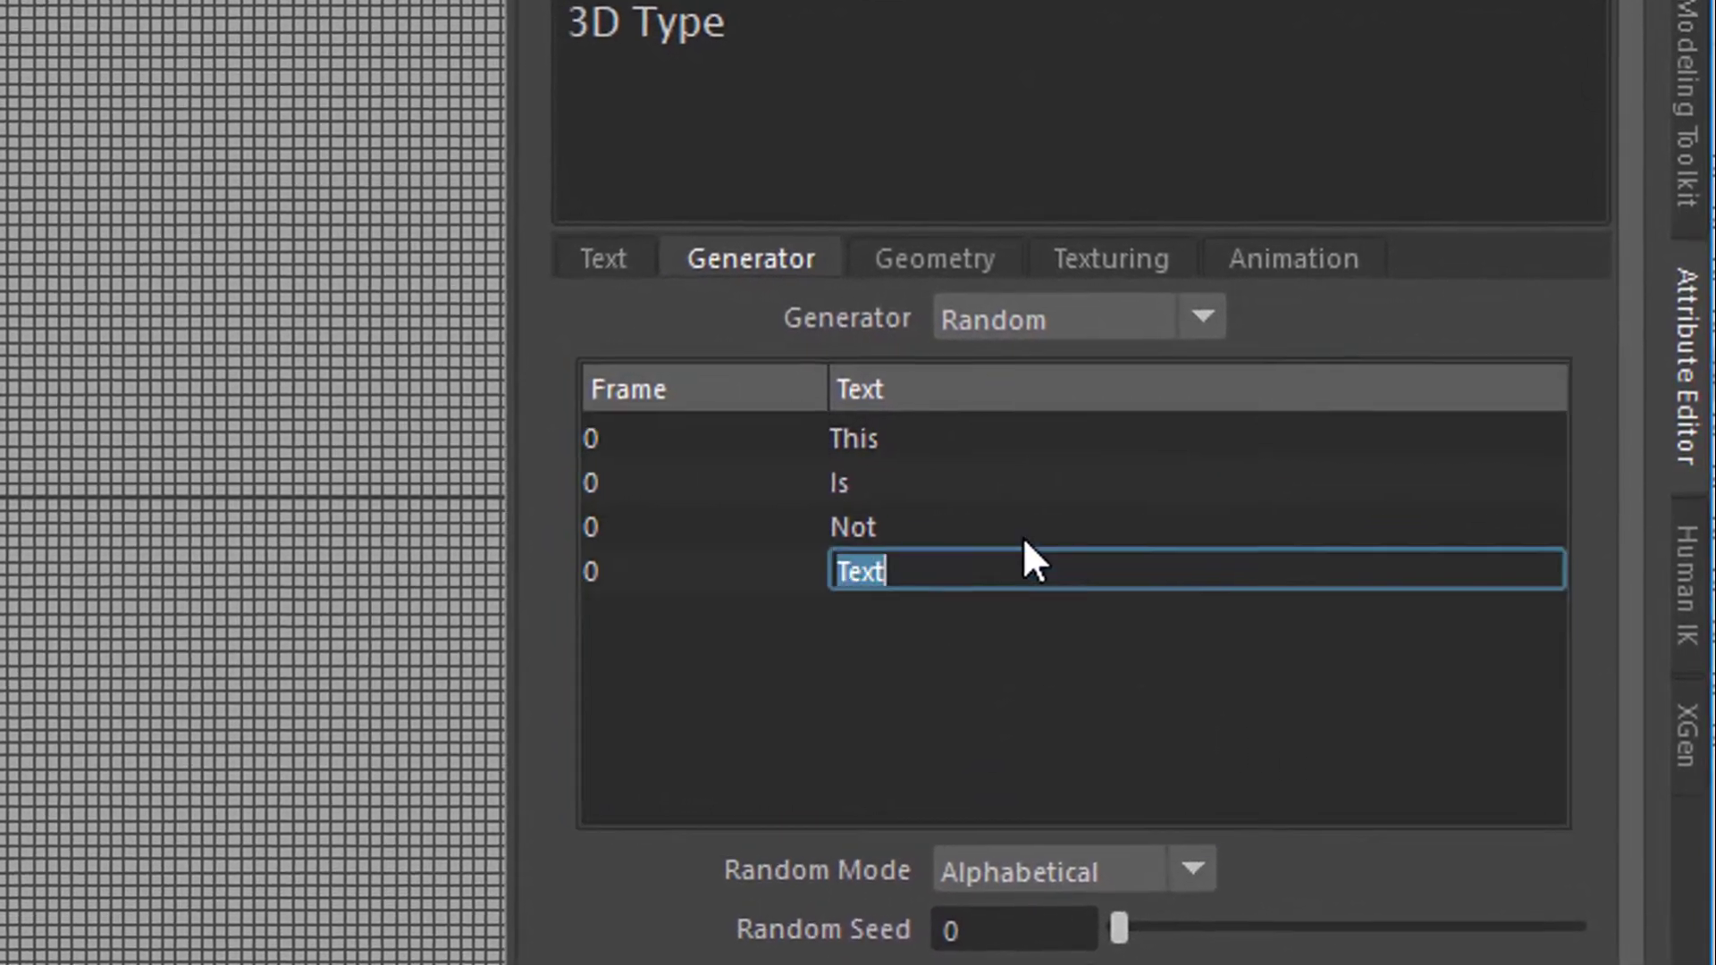
pyautogui.write('Summer')
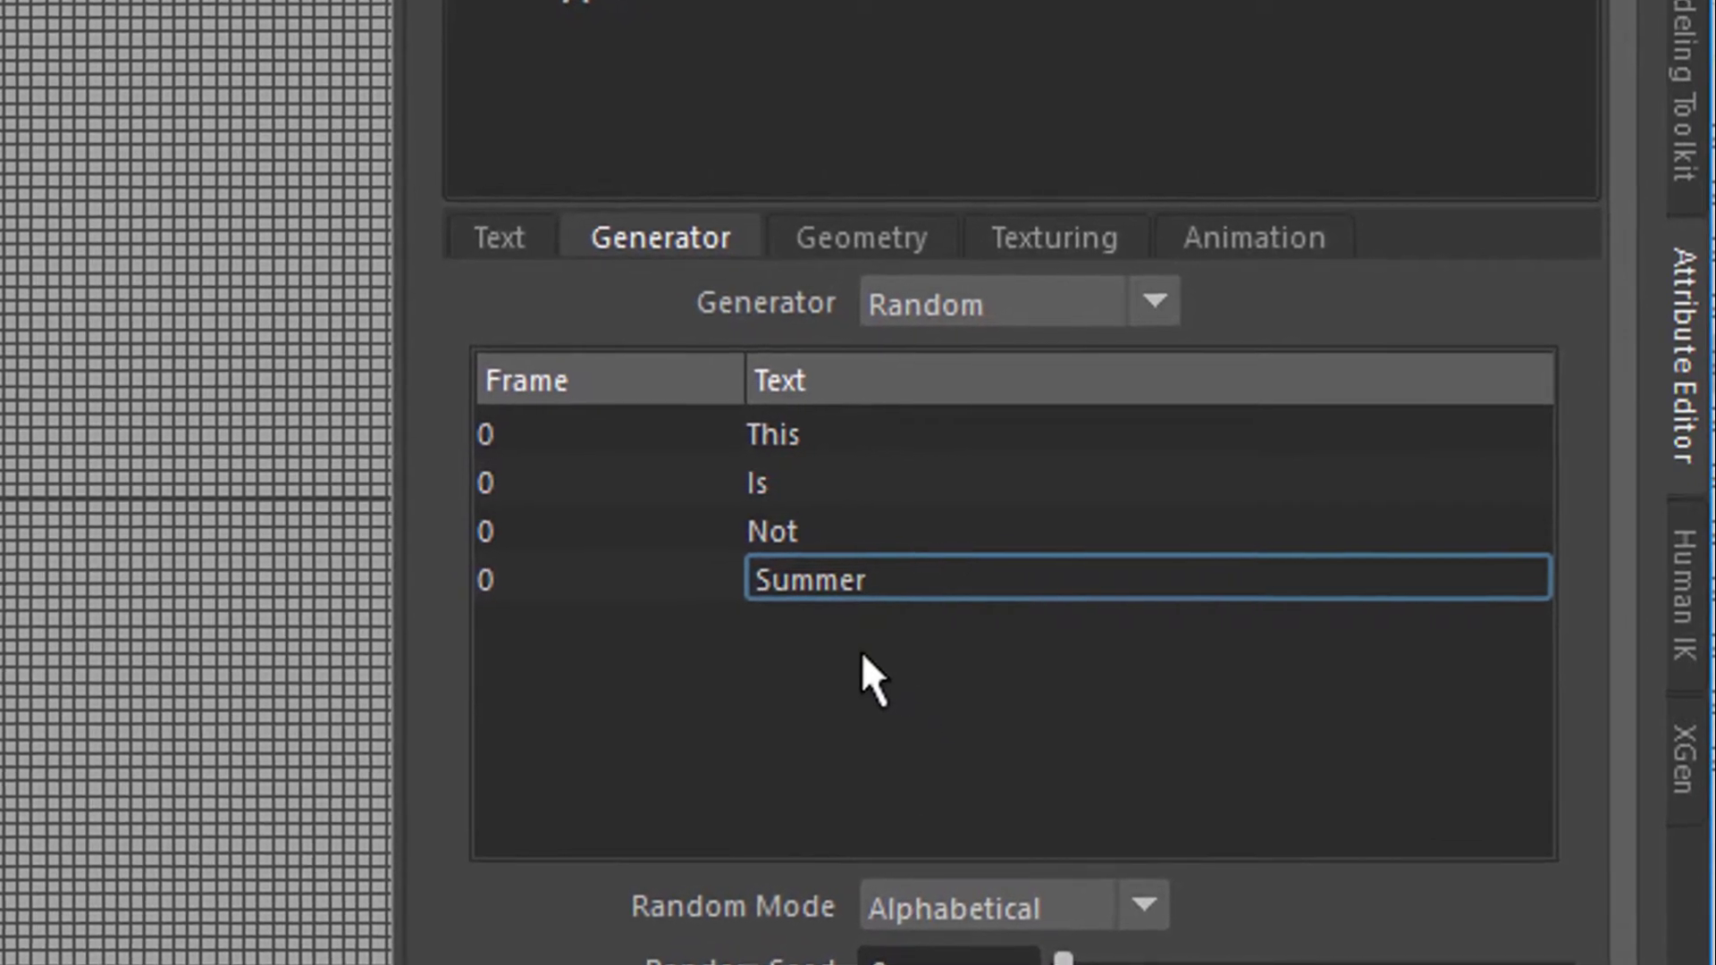
pyautogui.press('Return')
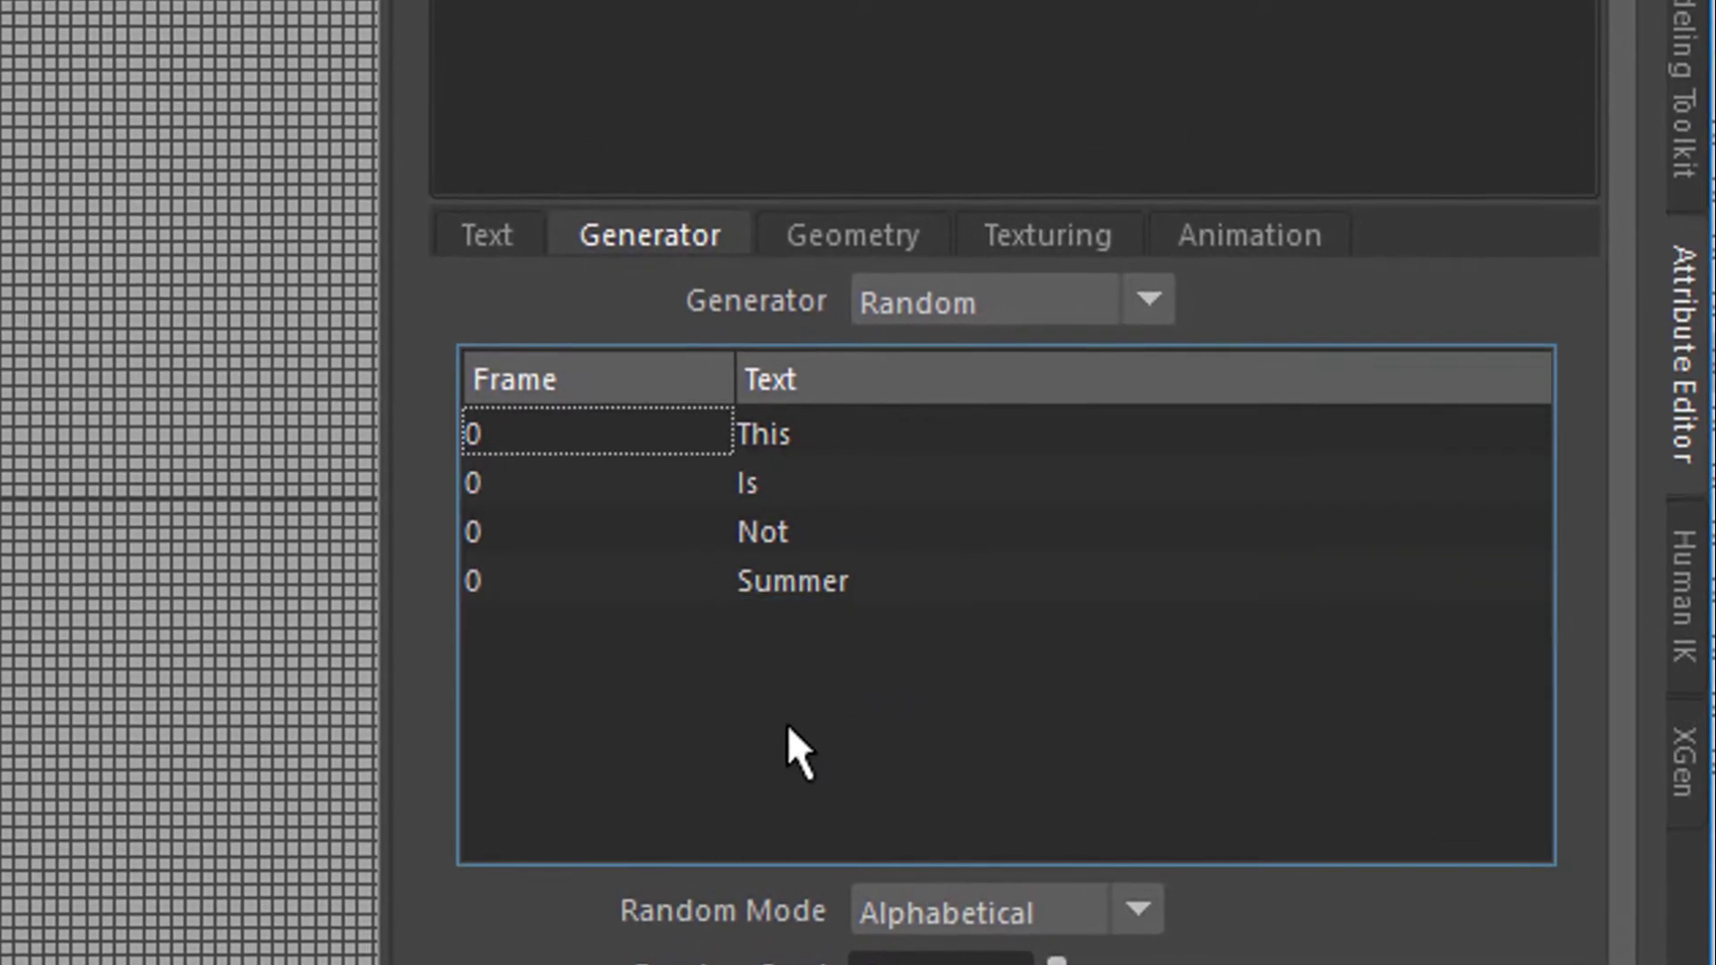
# Step: Set the frame of the "This" entry to 20 and of the "Is" entry to 30
pyautogui.click(444, 445)
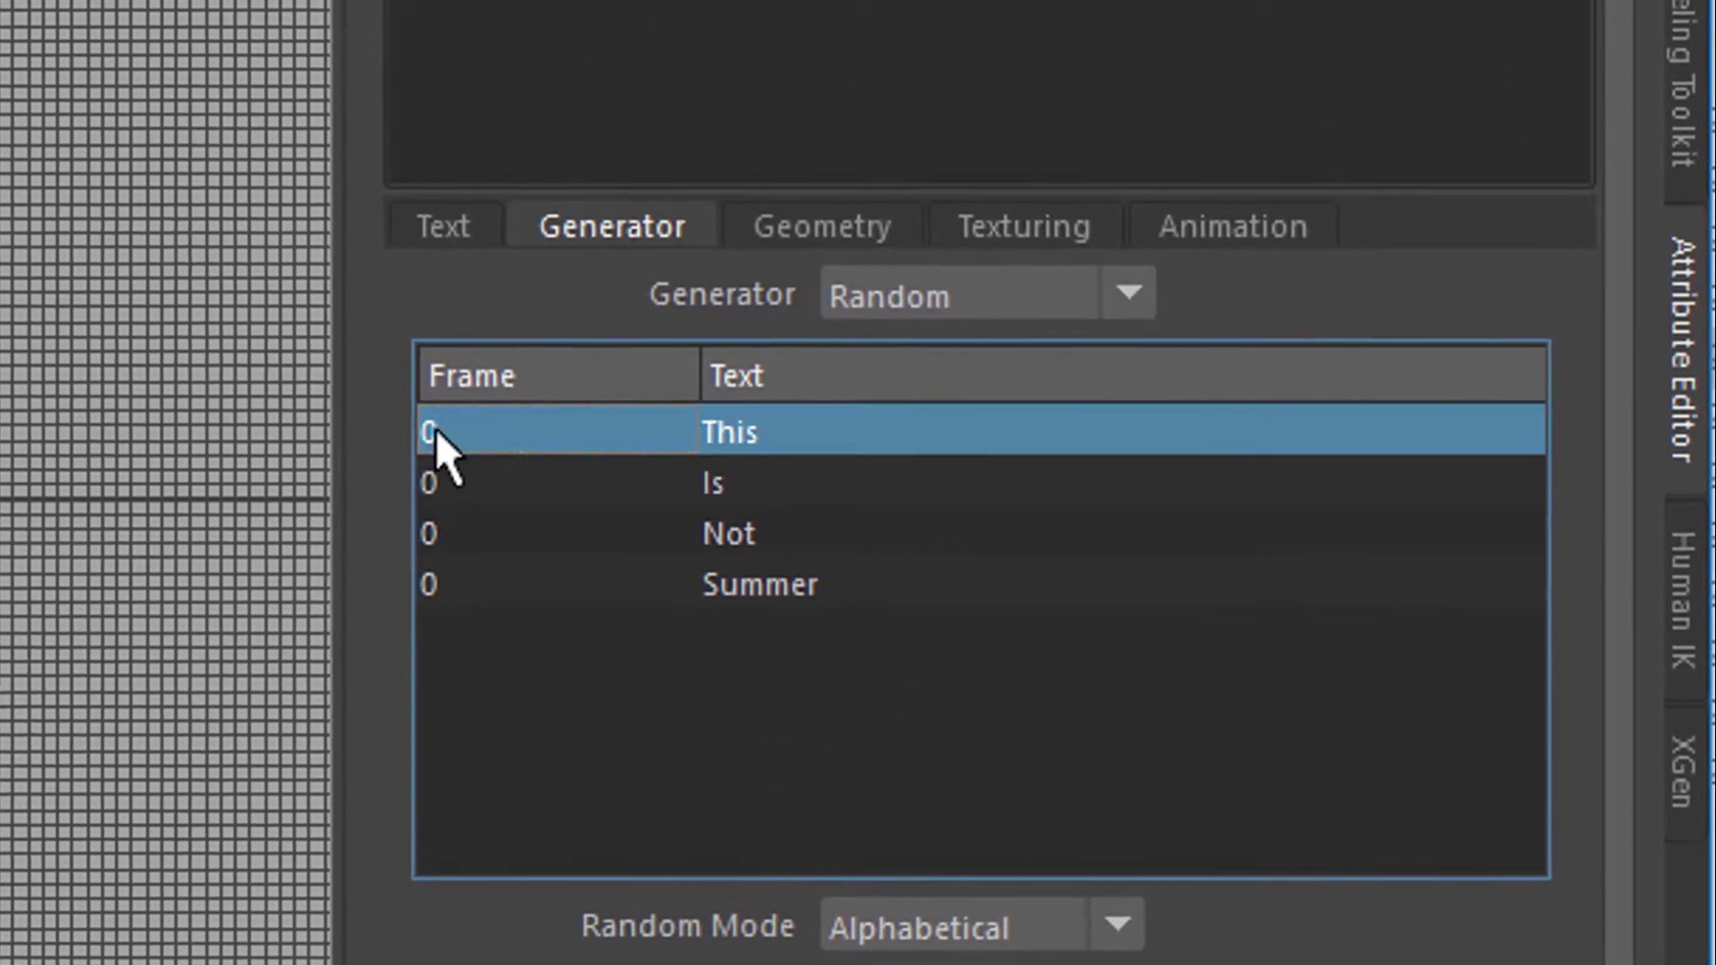
pyautogui.doubleClick(415, 431)
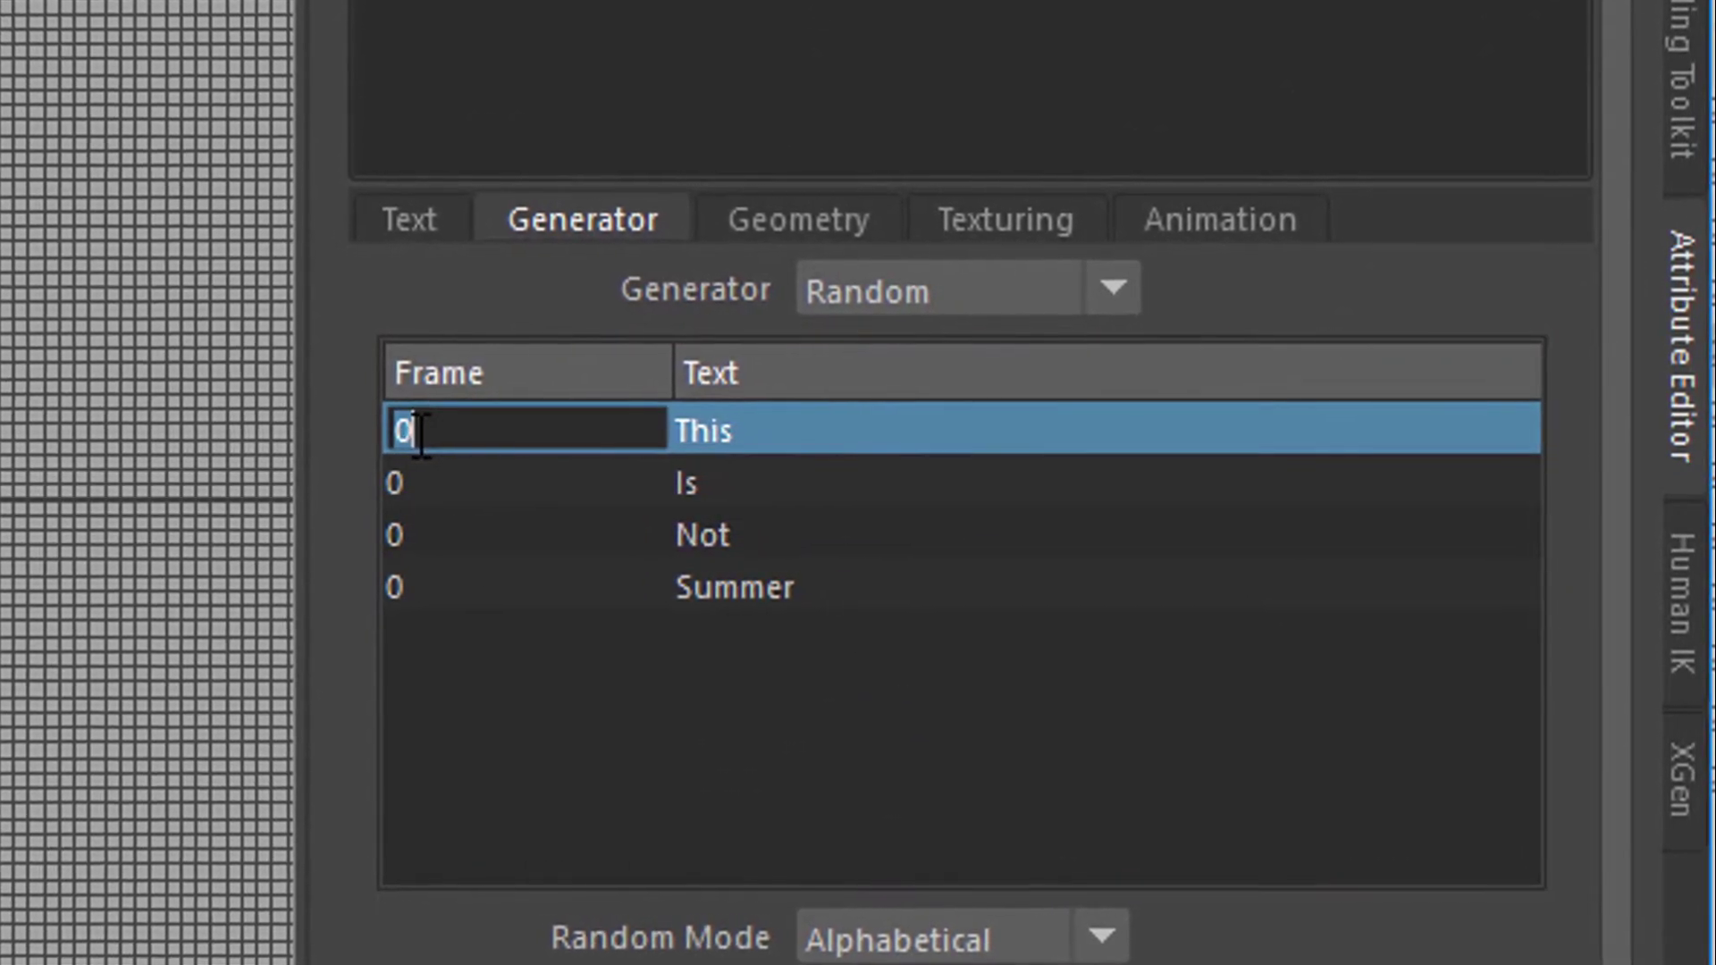
pyautogui.write('20')
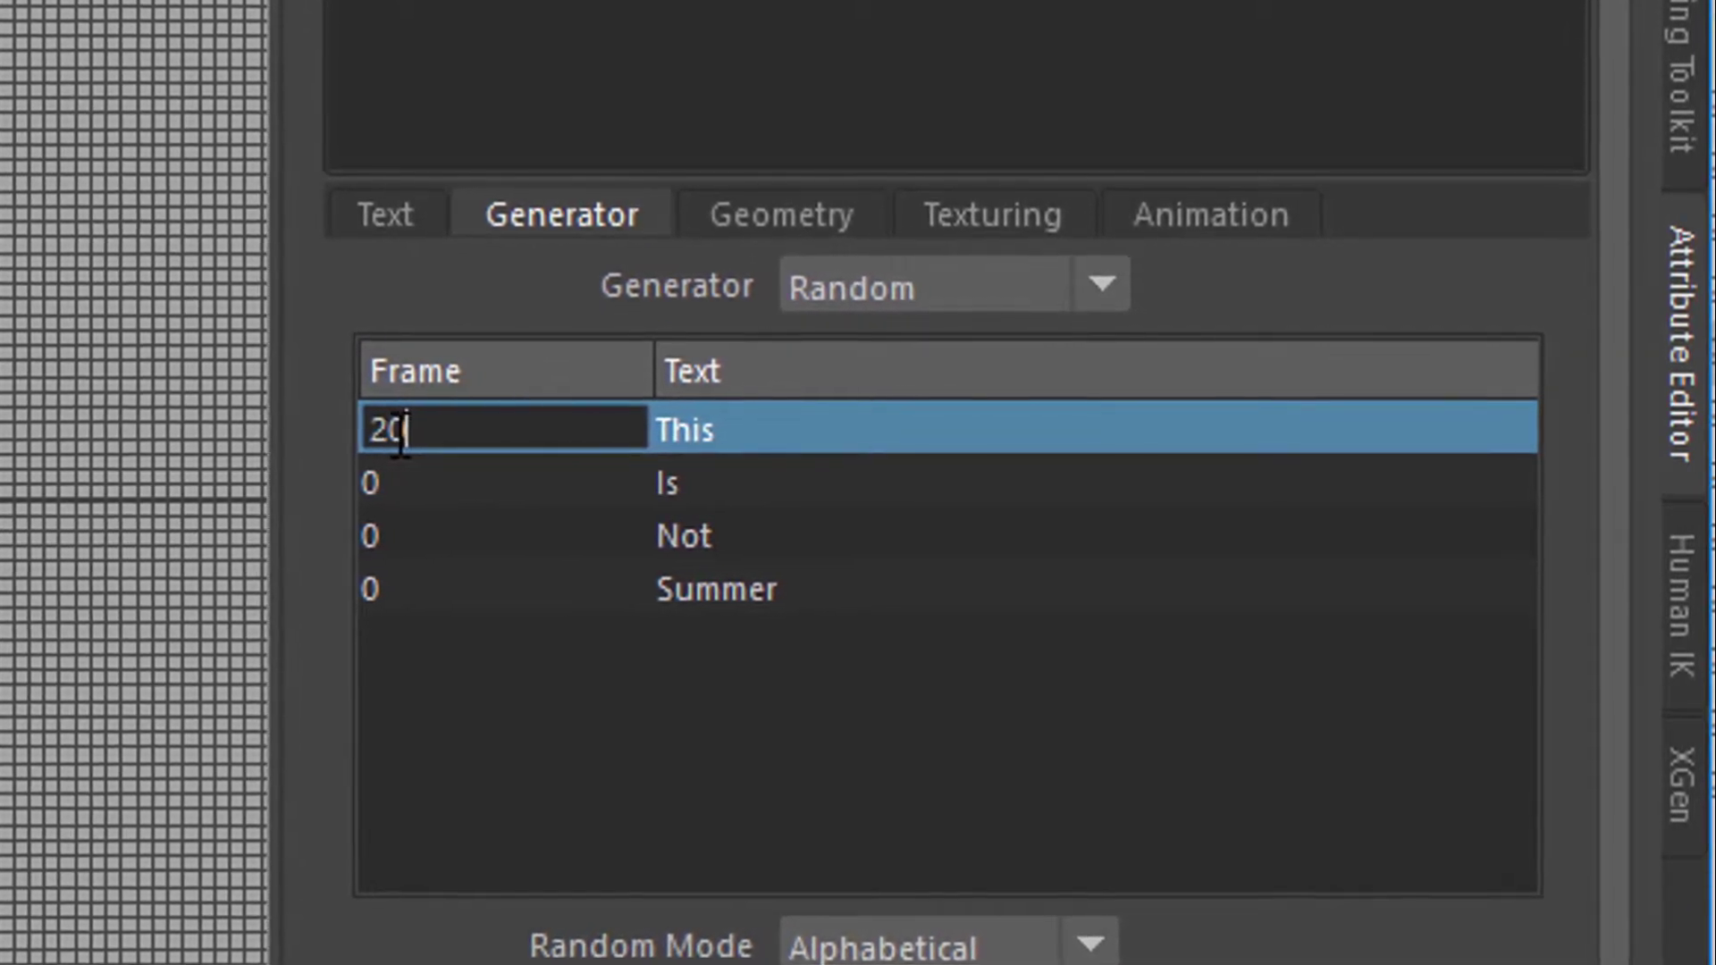
pyautogui.click(502, 493)
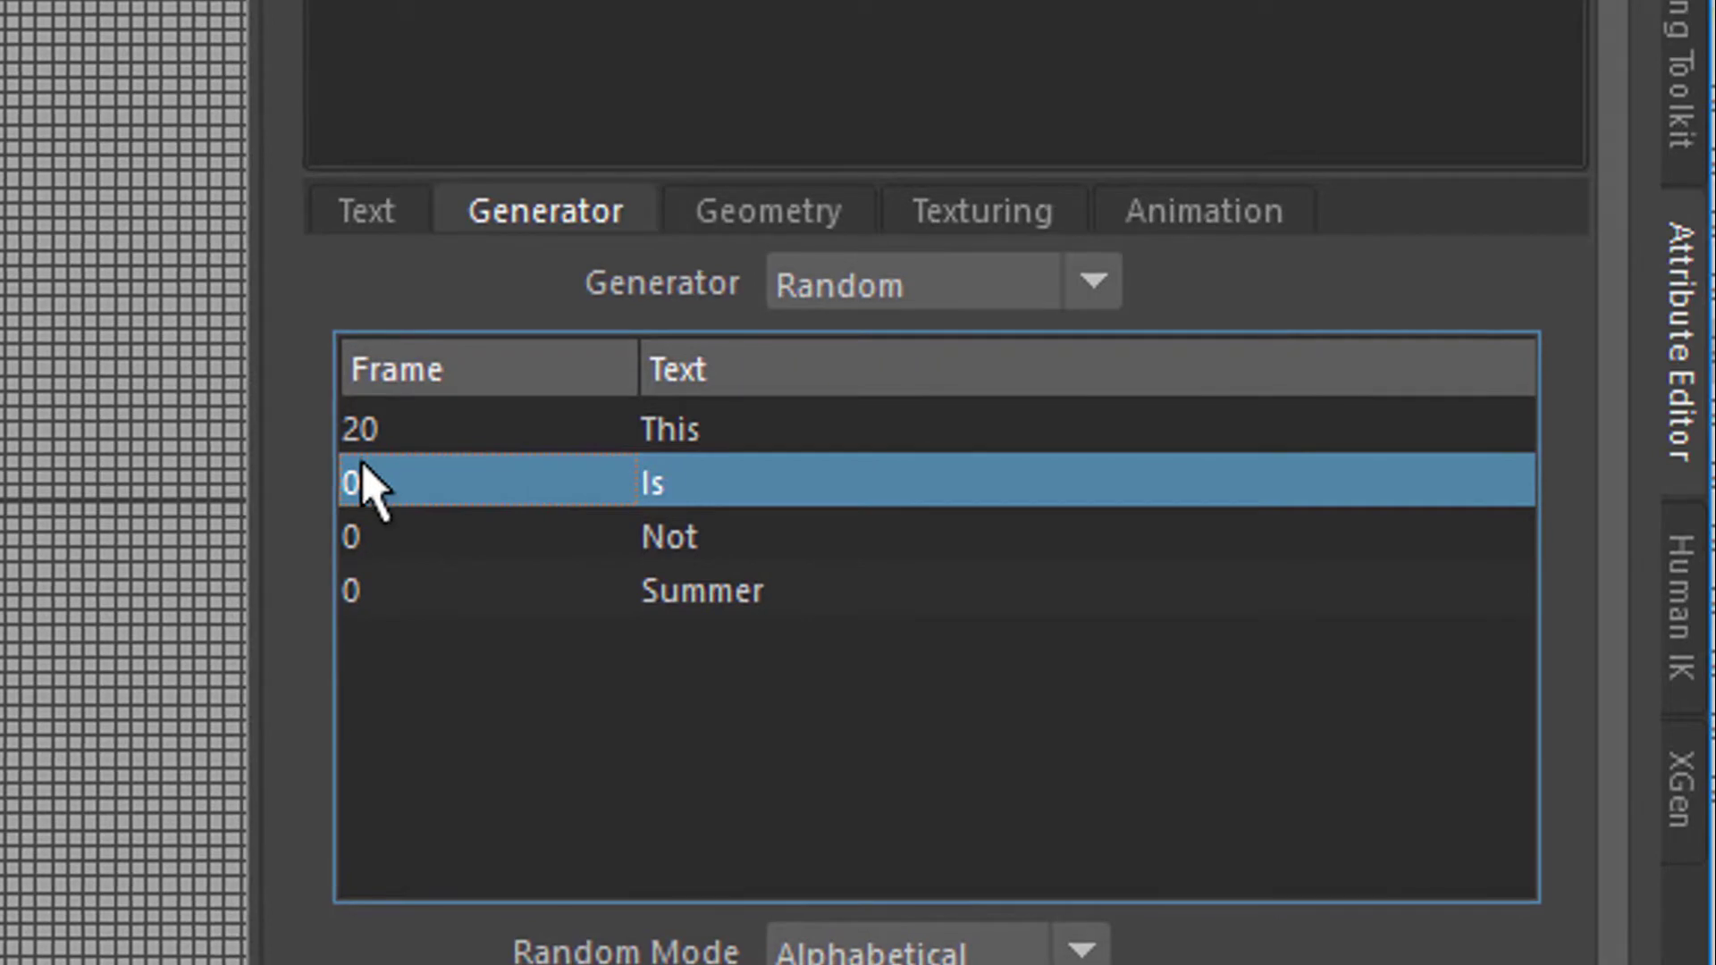
pyautogui.doubleClick(368, 487)
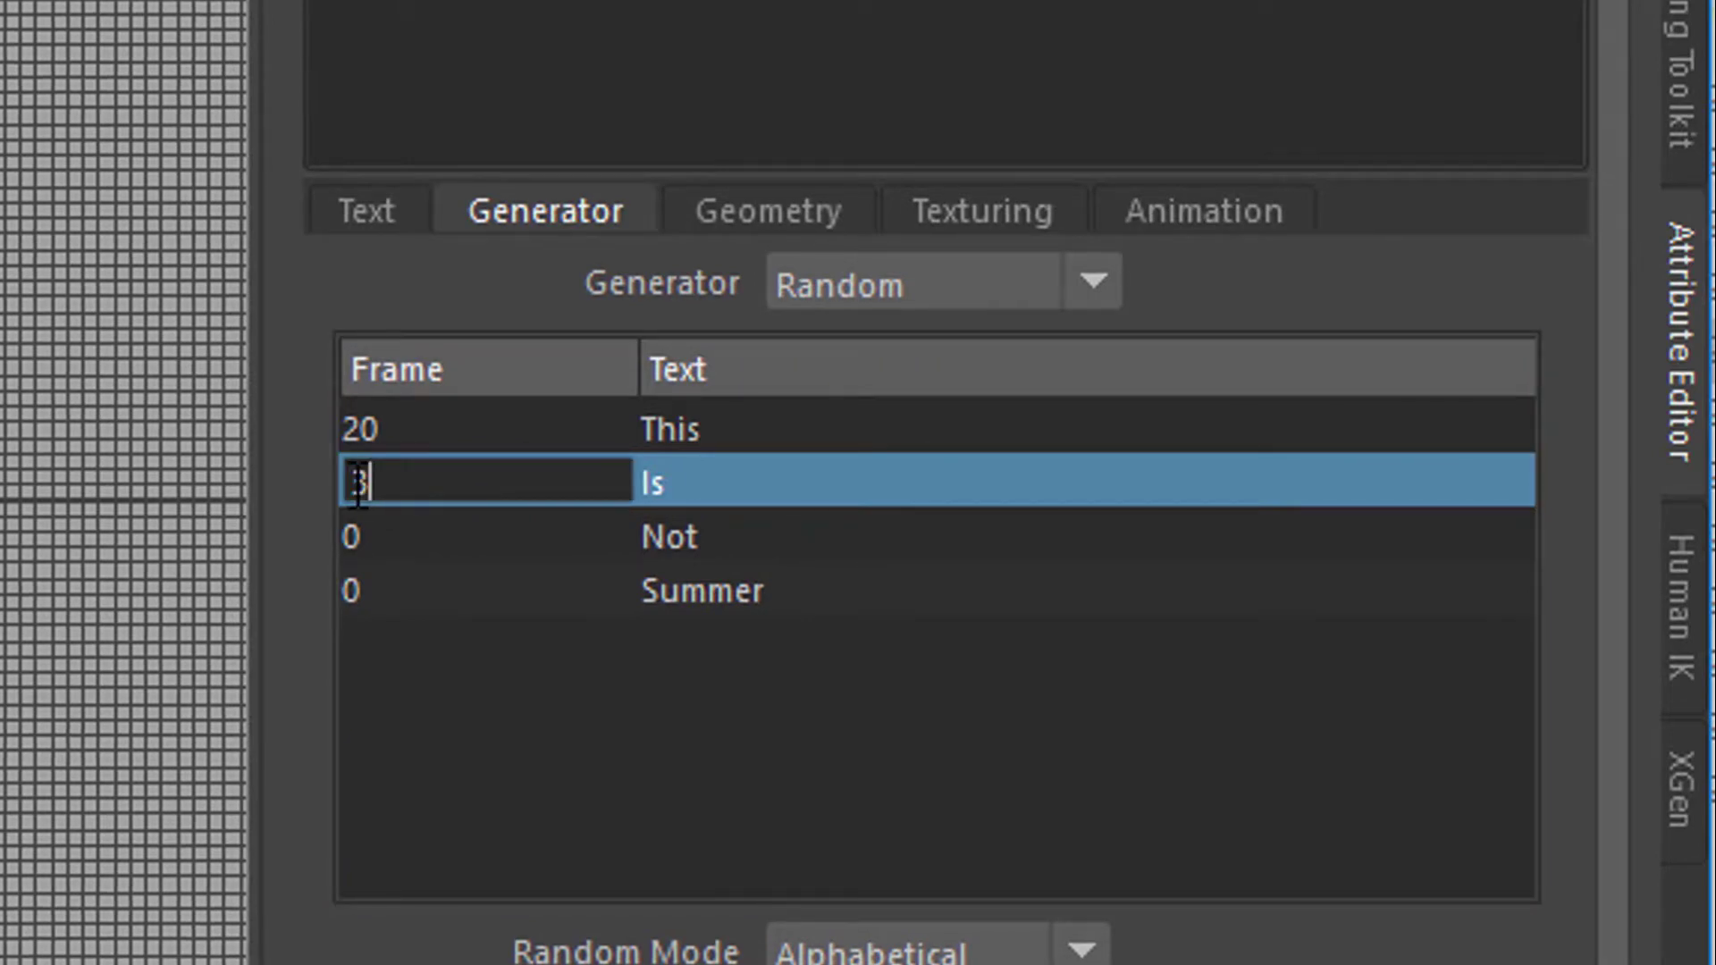
pyautogui.press('Return')
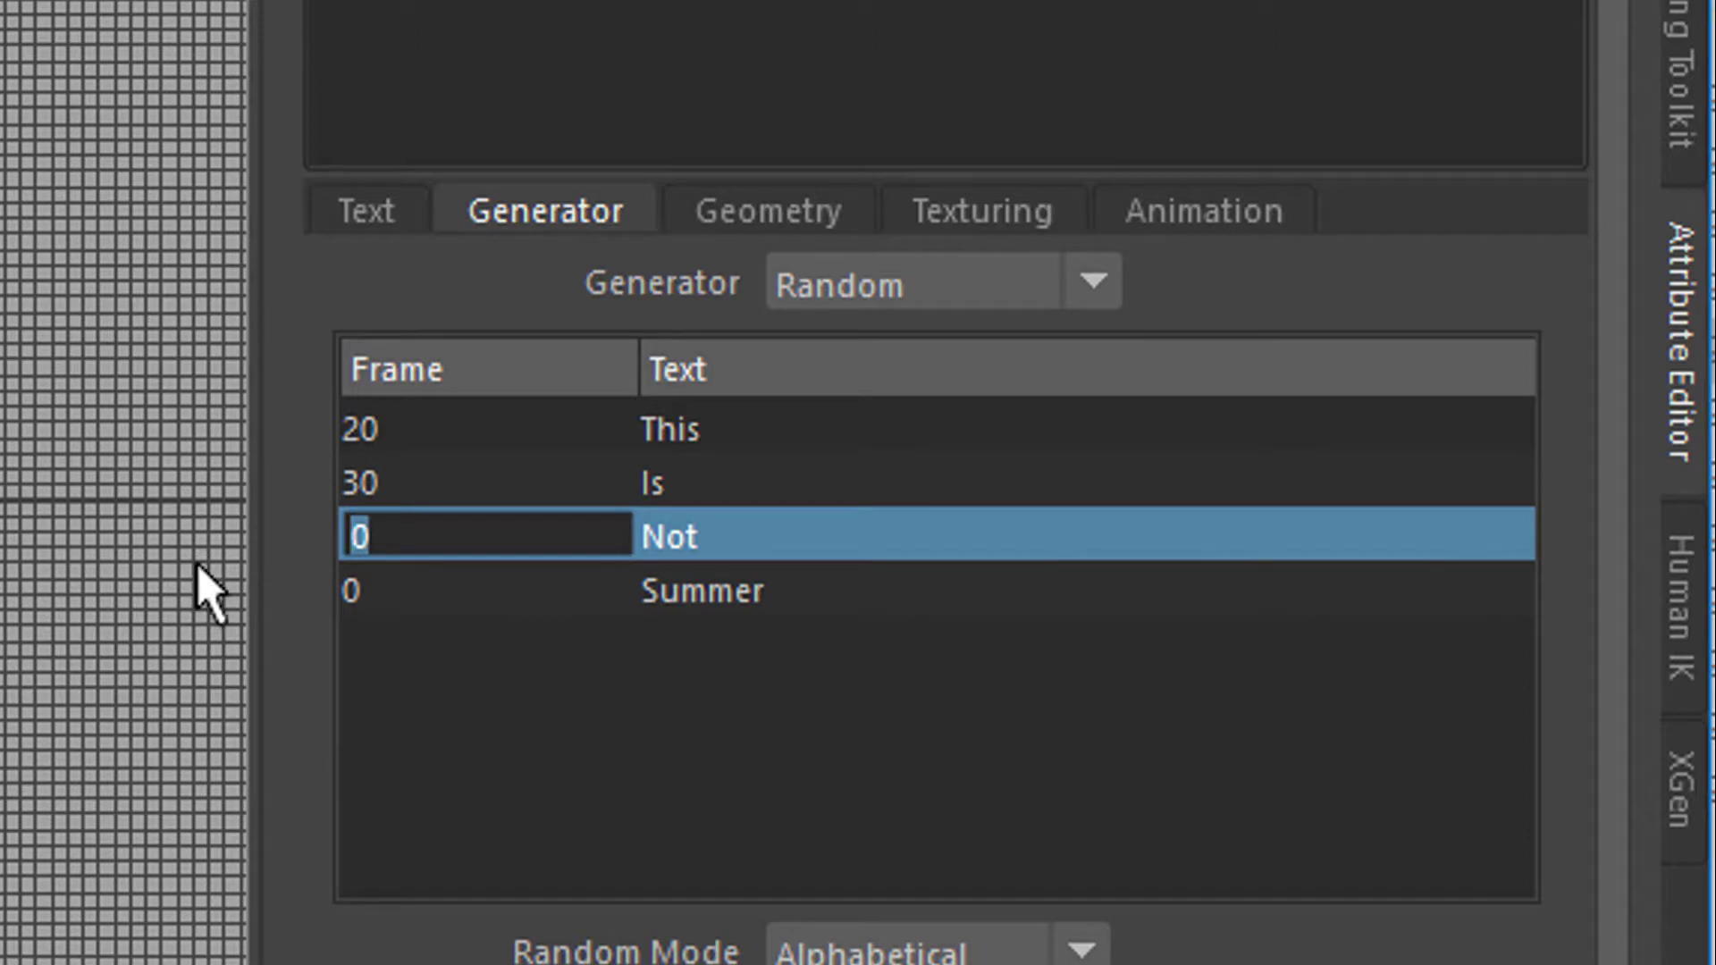
# Step: Set the frame of "Not" to 40 and of "Summer" to 50, and play the animation
pyautogui.write('40')
pyautogui.press('Return')
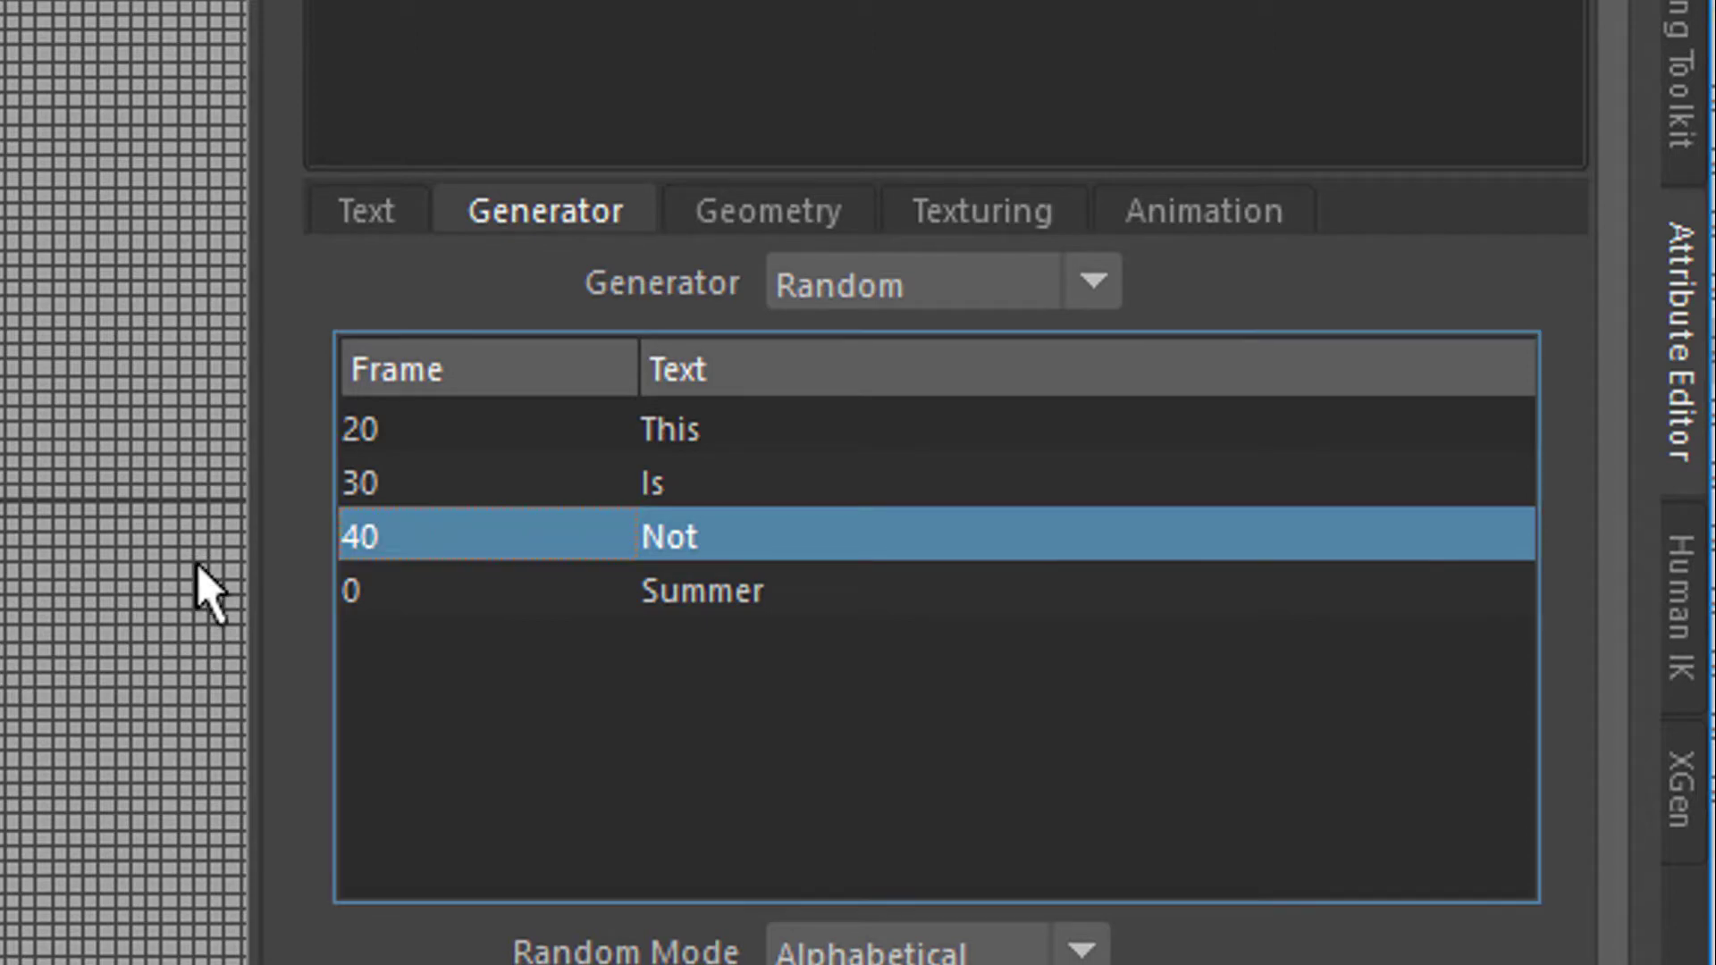
pyautogui.doubleClick(356, 590)
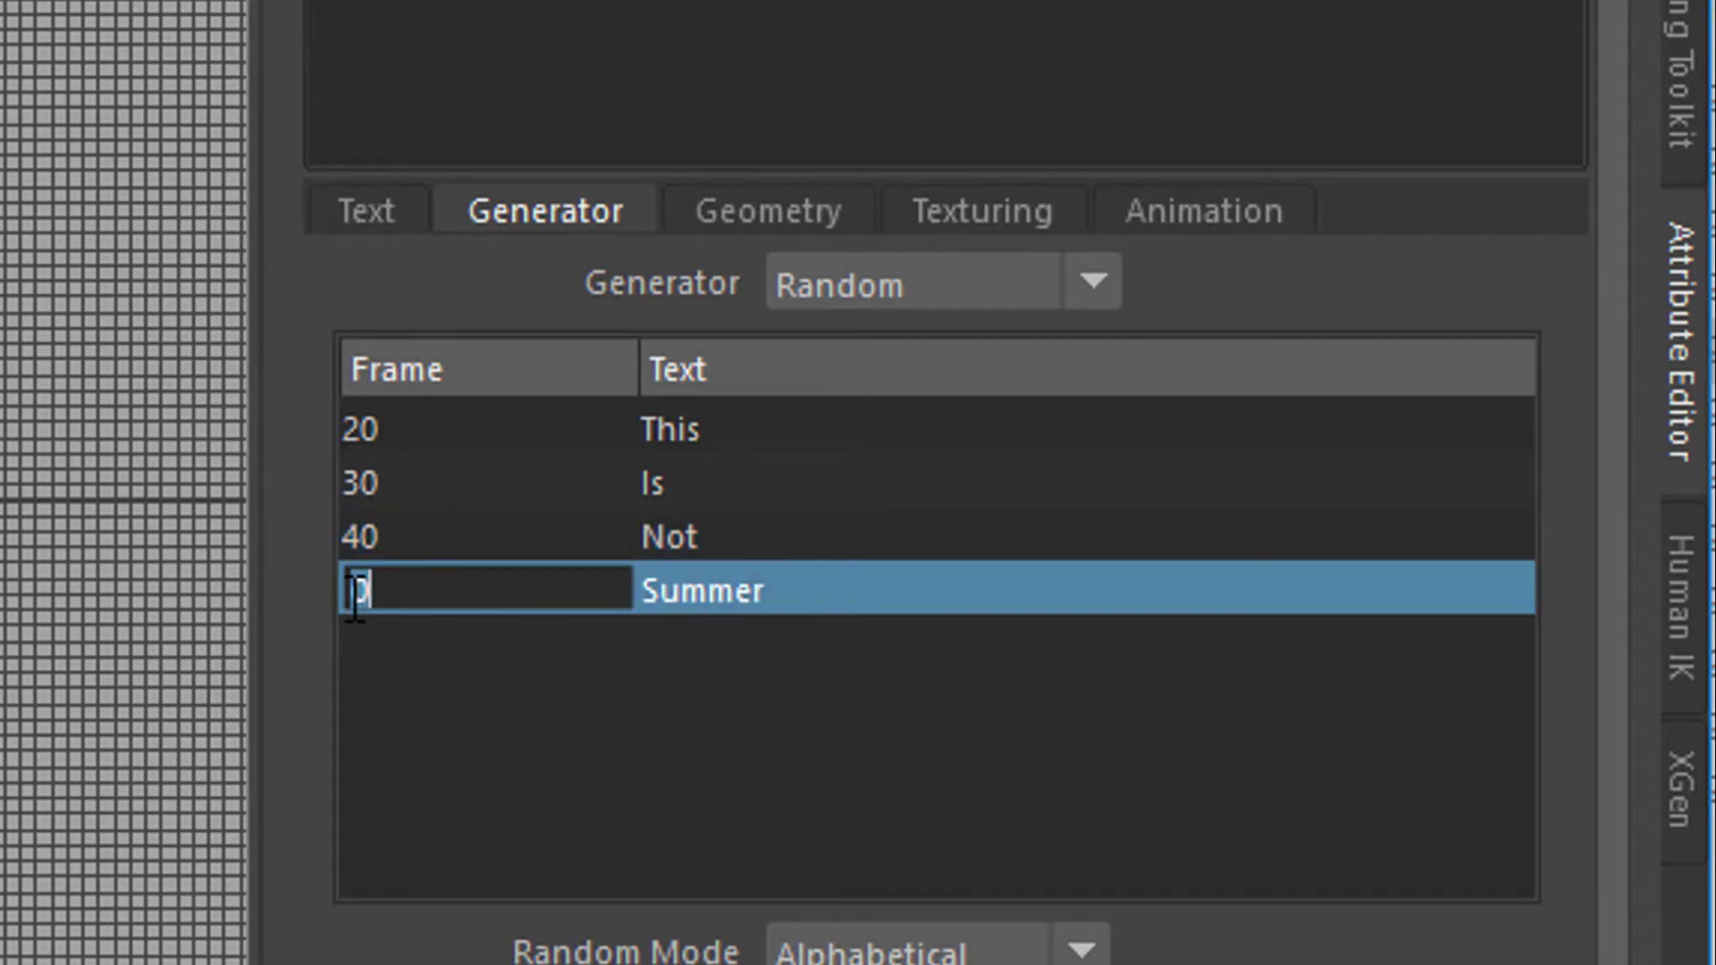
pyautogui.press('Return')
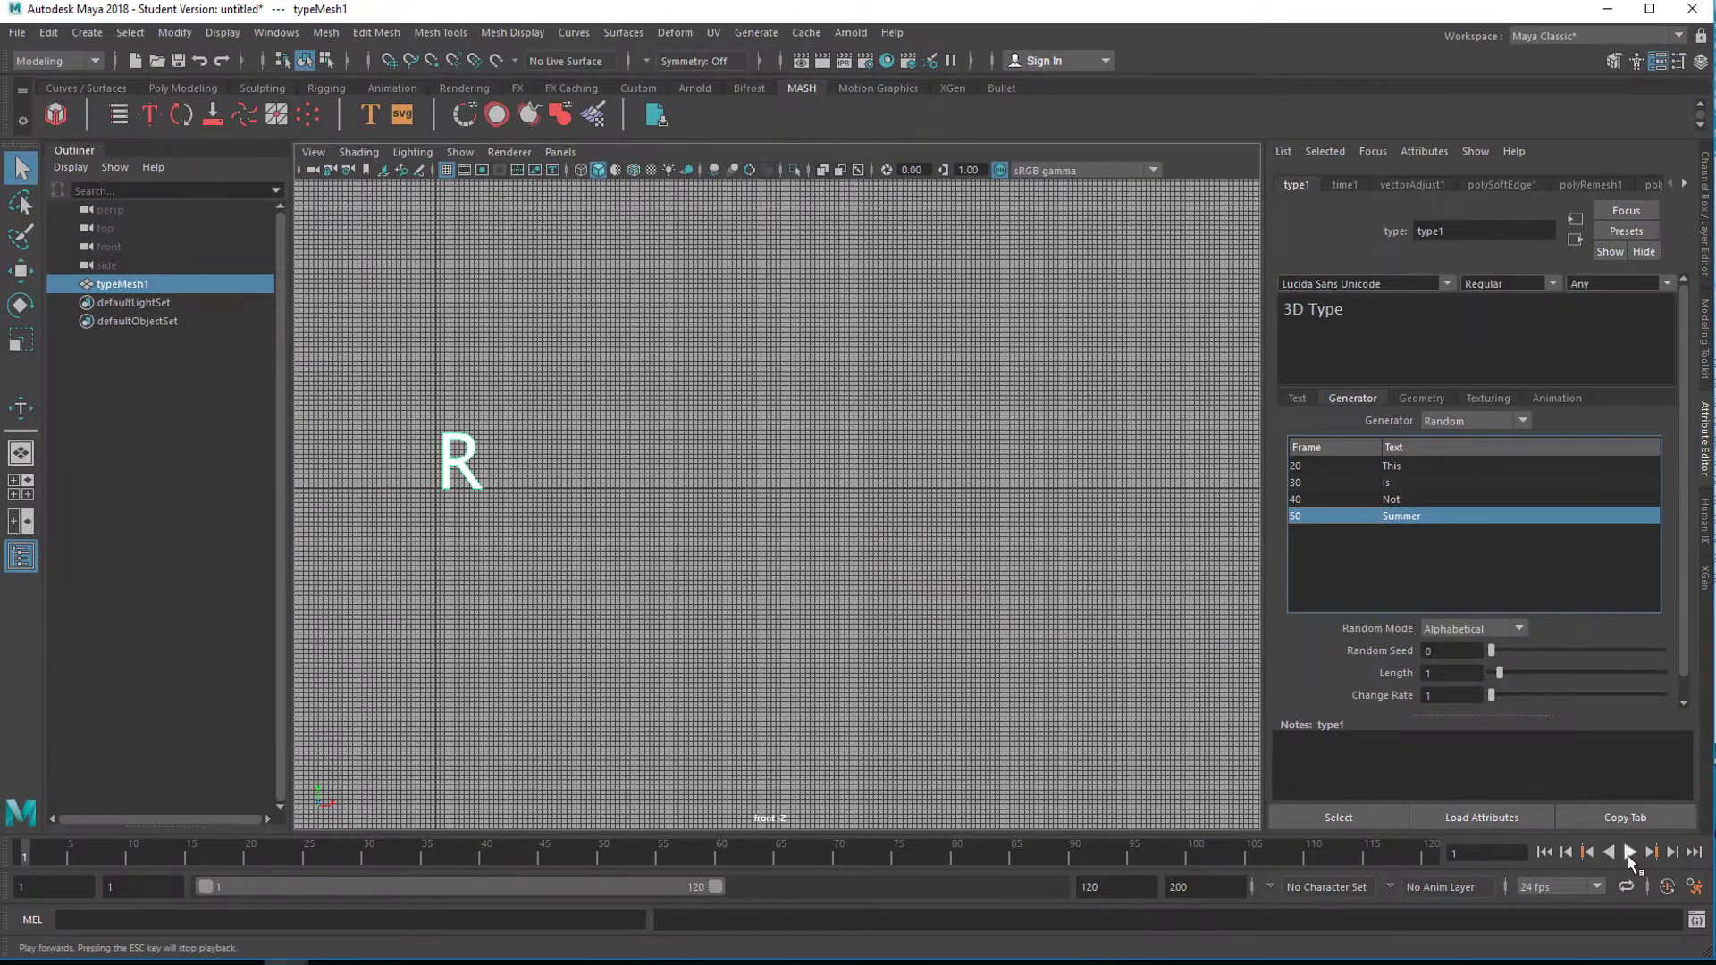
pyautogui.click(1630, 852)
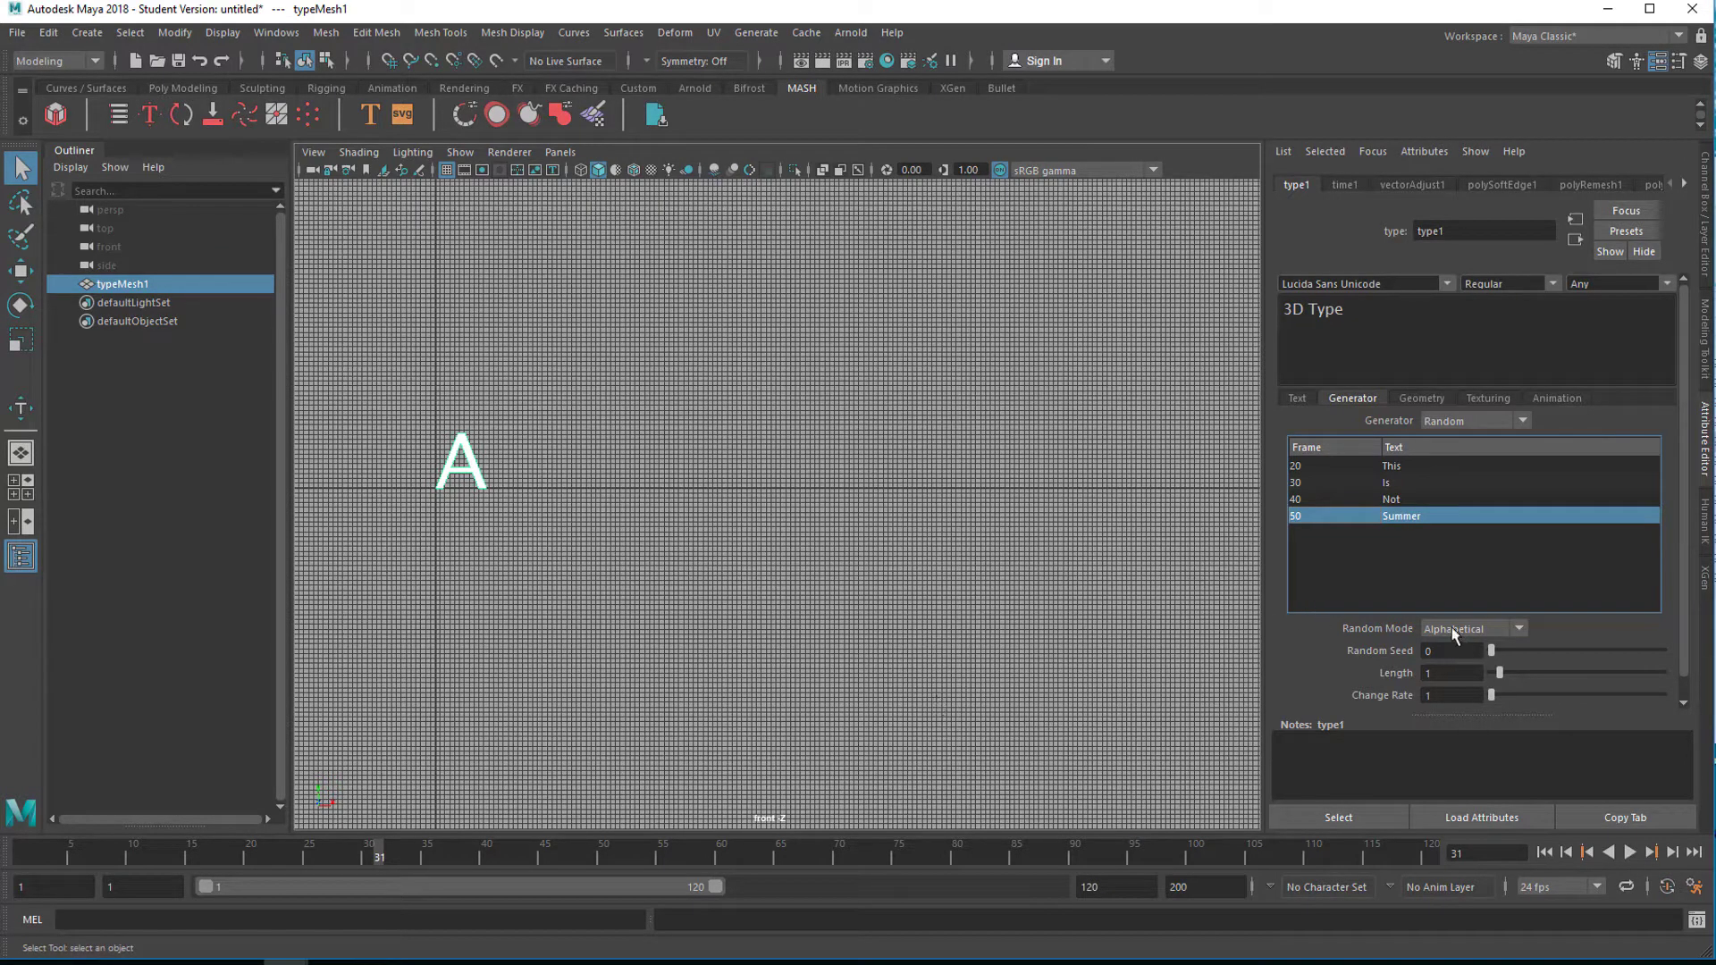
# Step: Change the generator to Animated Text, play the animation from the first frame and stop it
pyautogui.click(1522, 420)
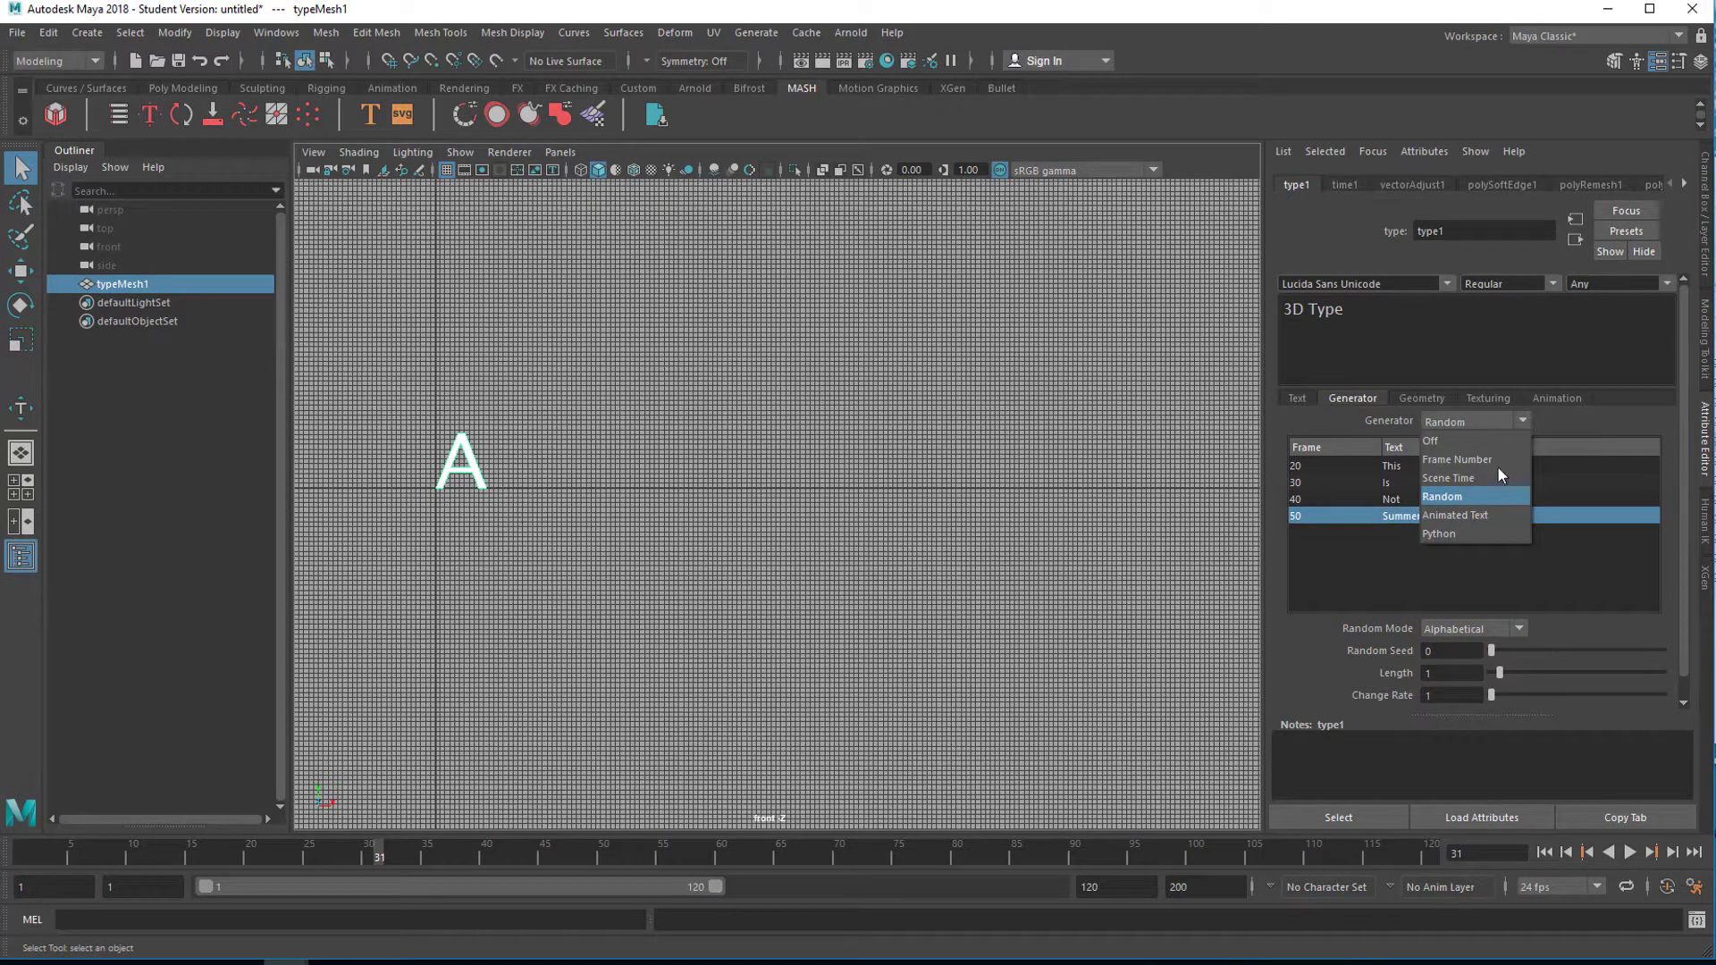
pyautogui.click(1492, 517)
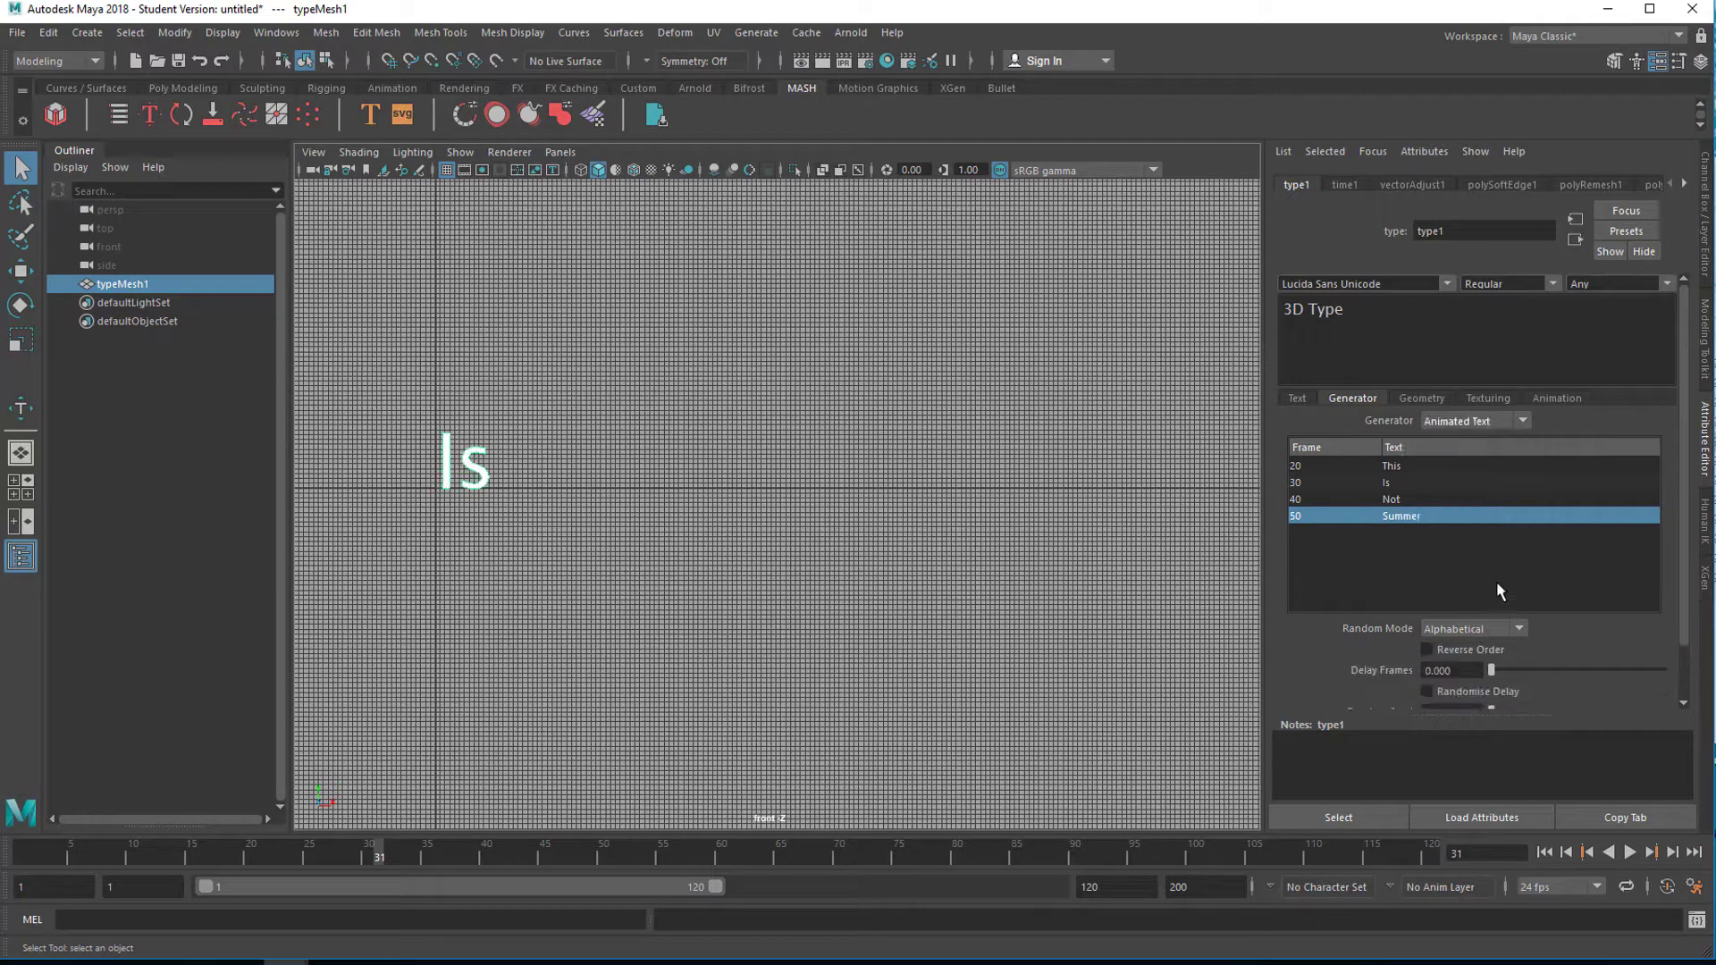
pyautogui.click(1547, 853)
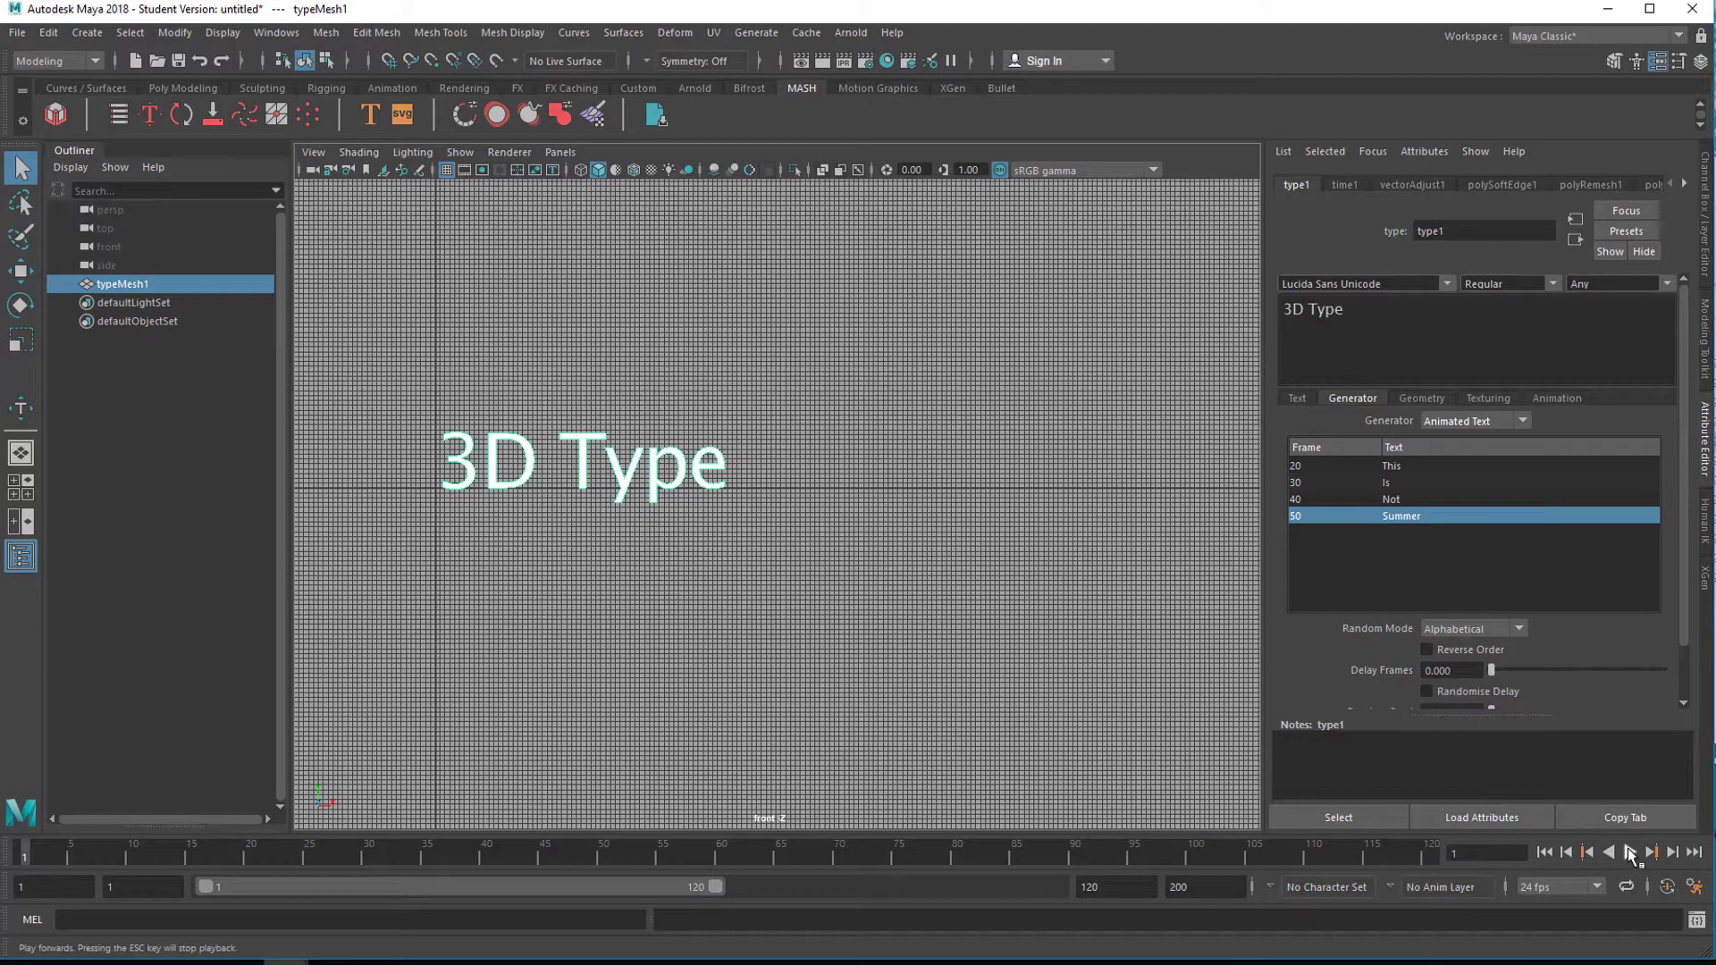
pyautogui.click(1629, 853)
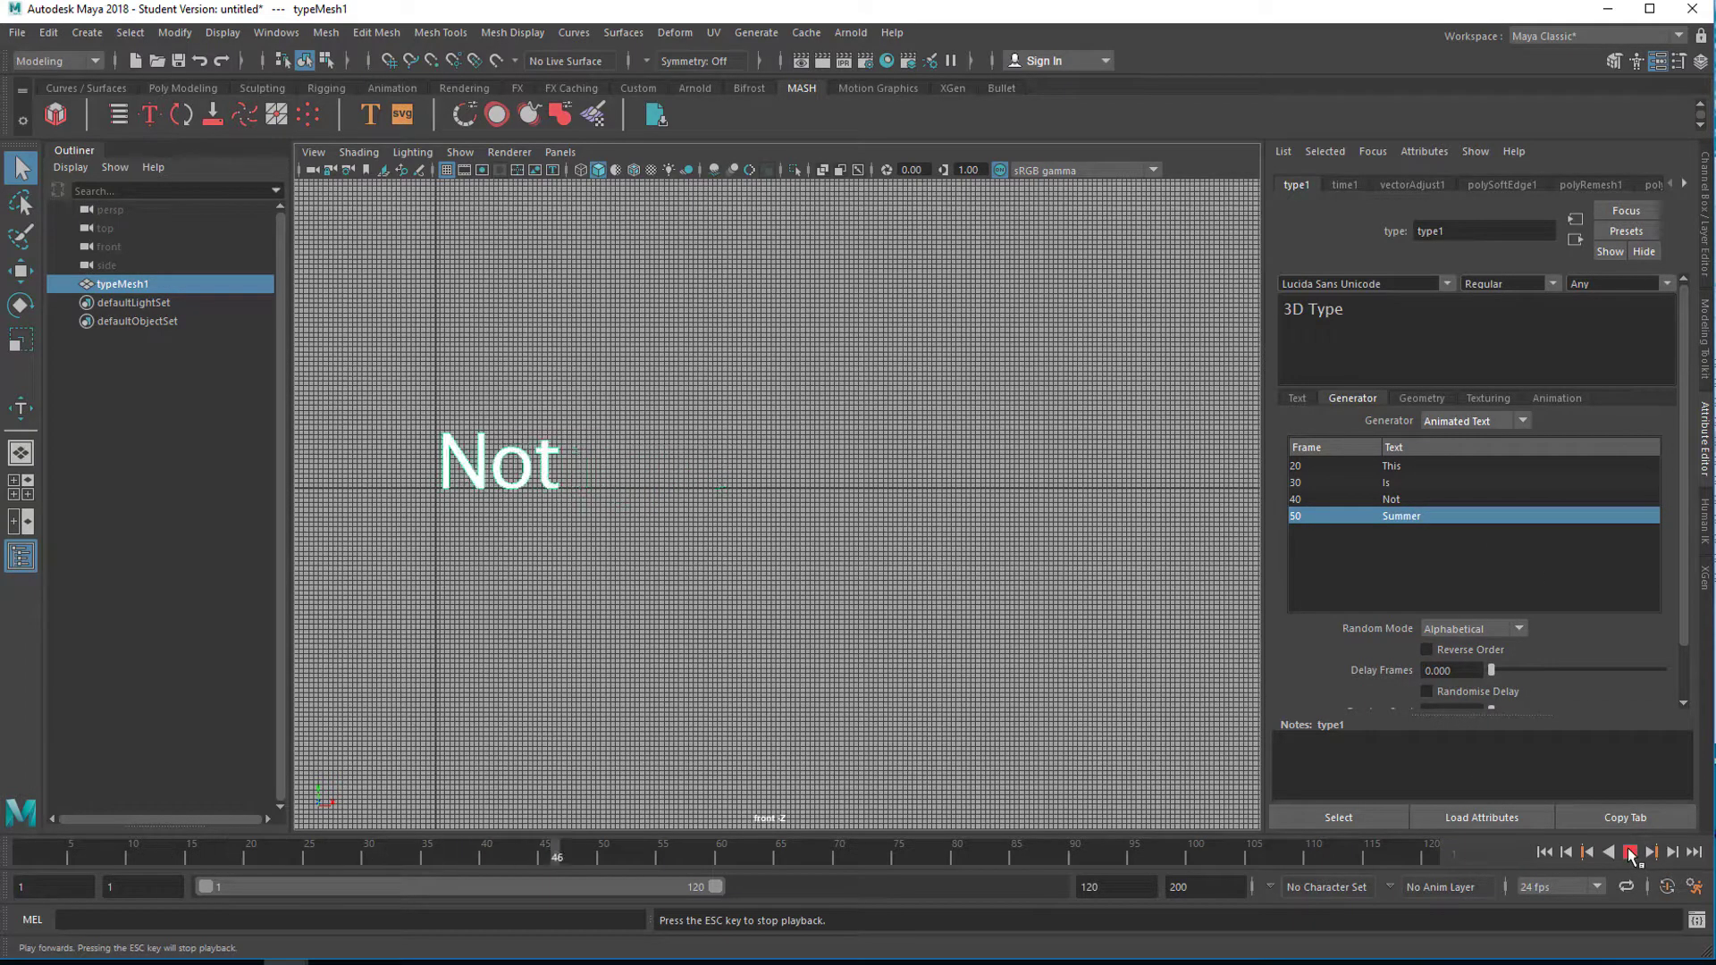
pyautogui.click(1629, 853)
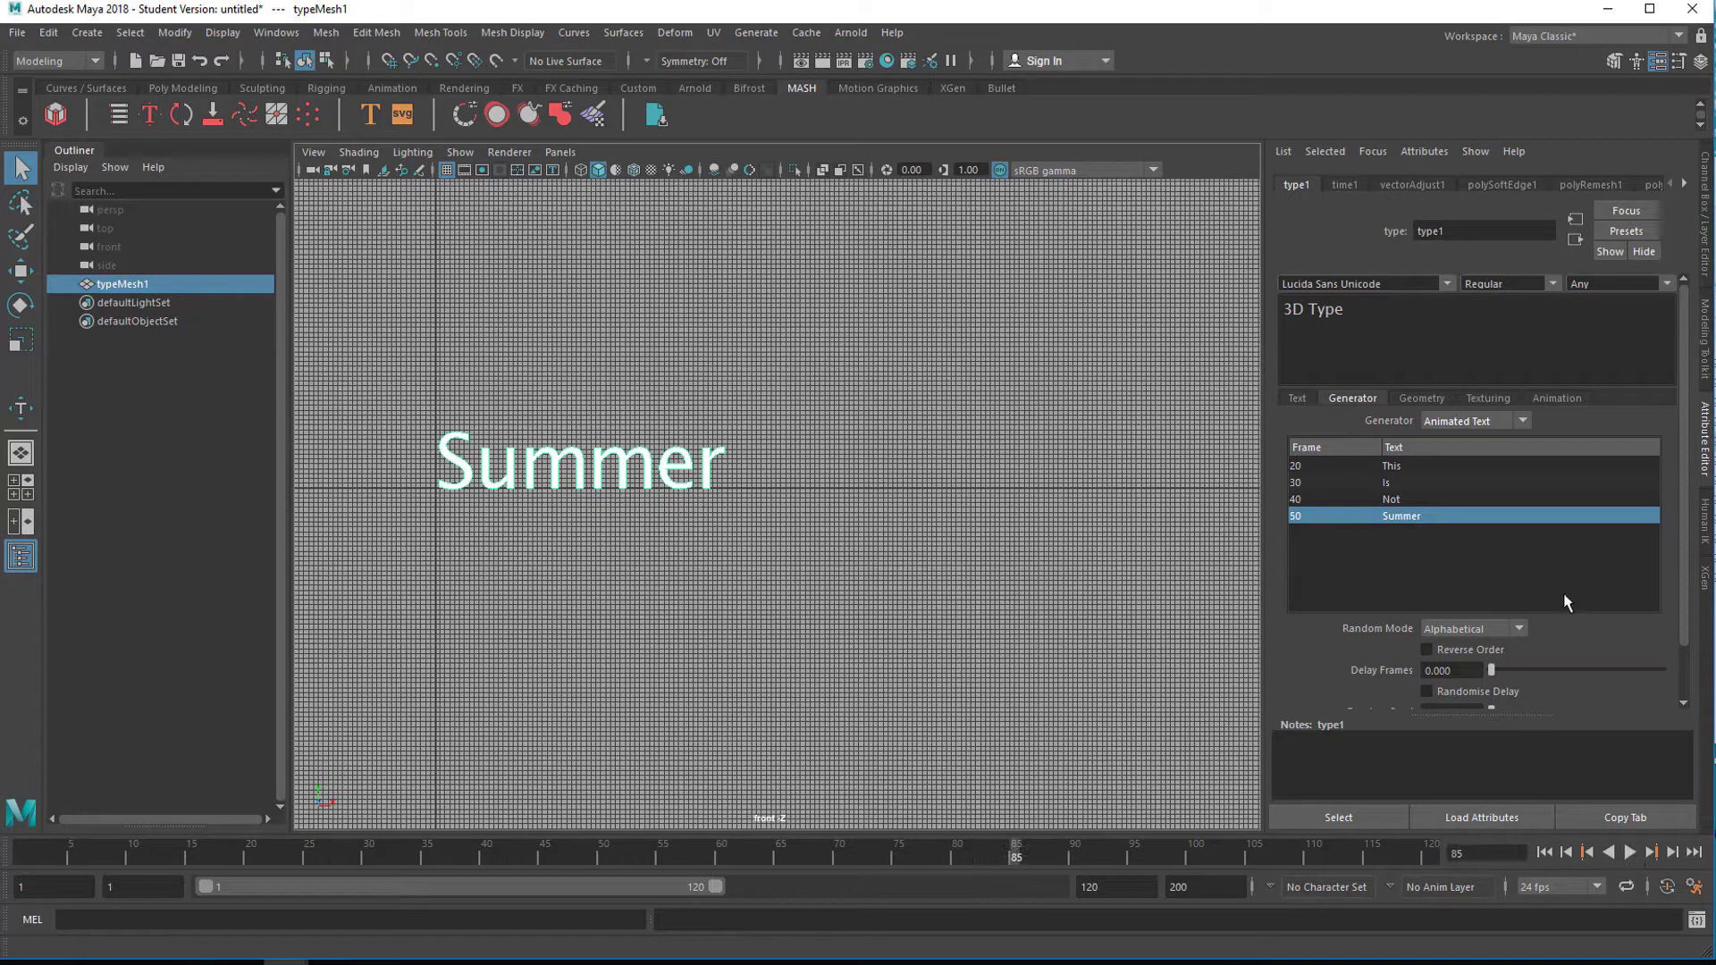
# Step: Change the type object's generator to Python, then play and stop the animation
pyautogui.click(1522, 420)
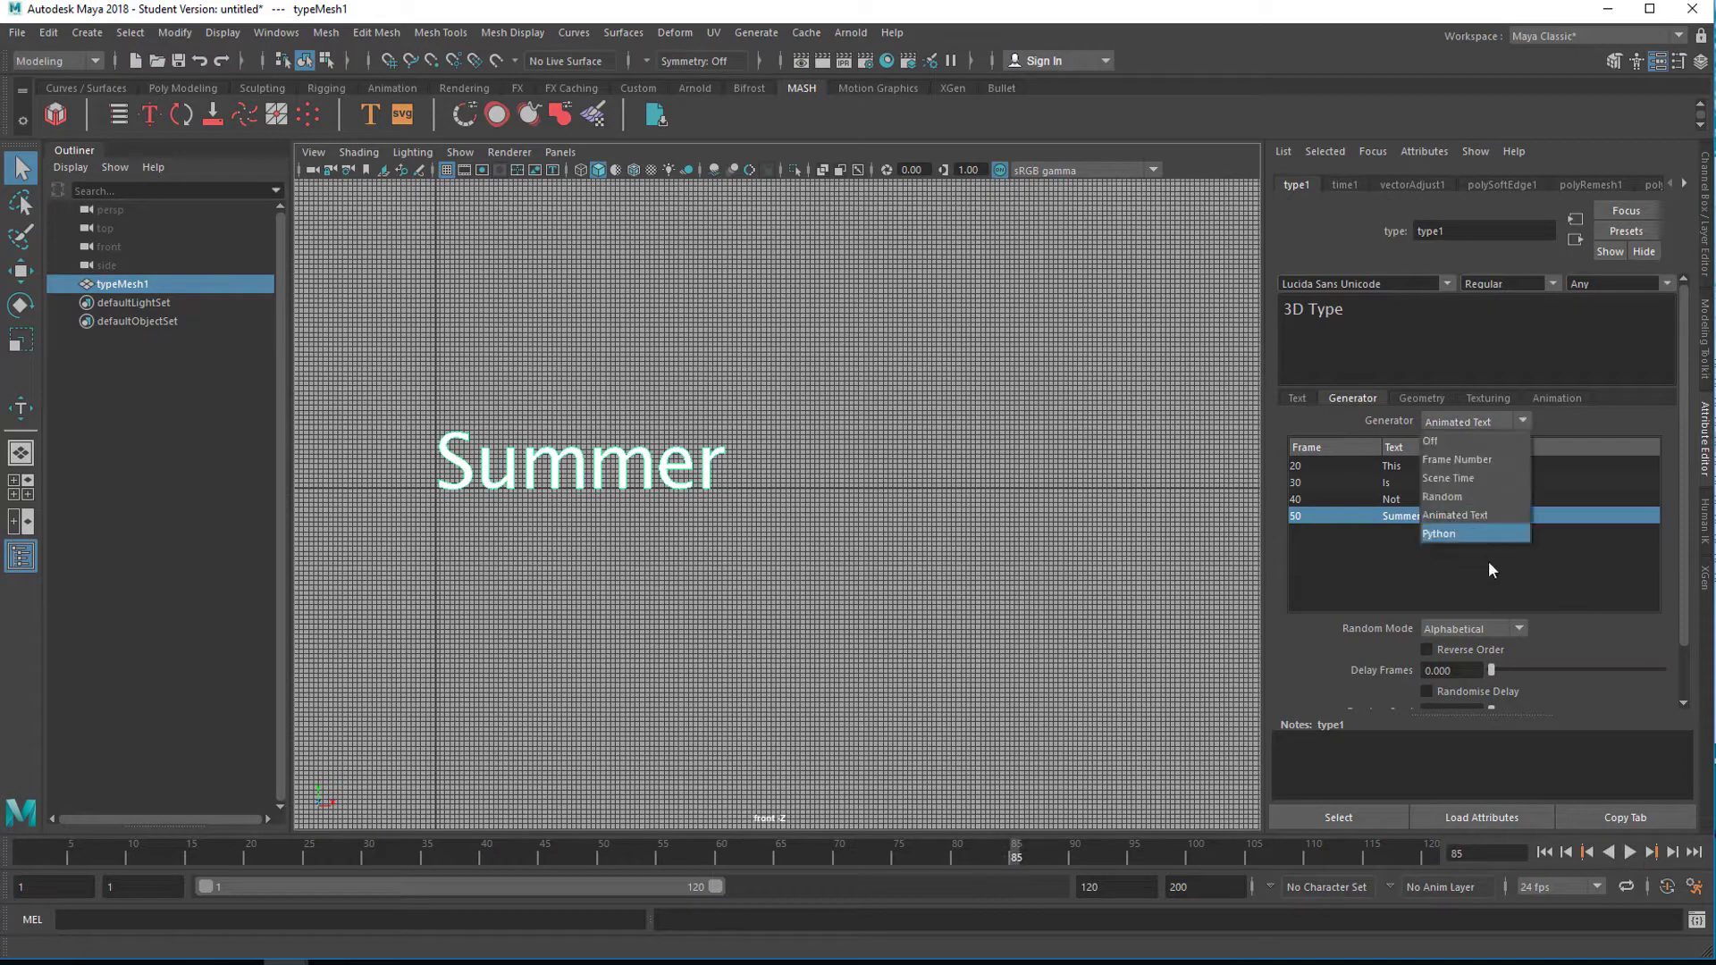
pyautogui.click(1479, 534)
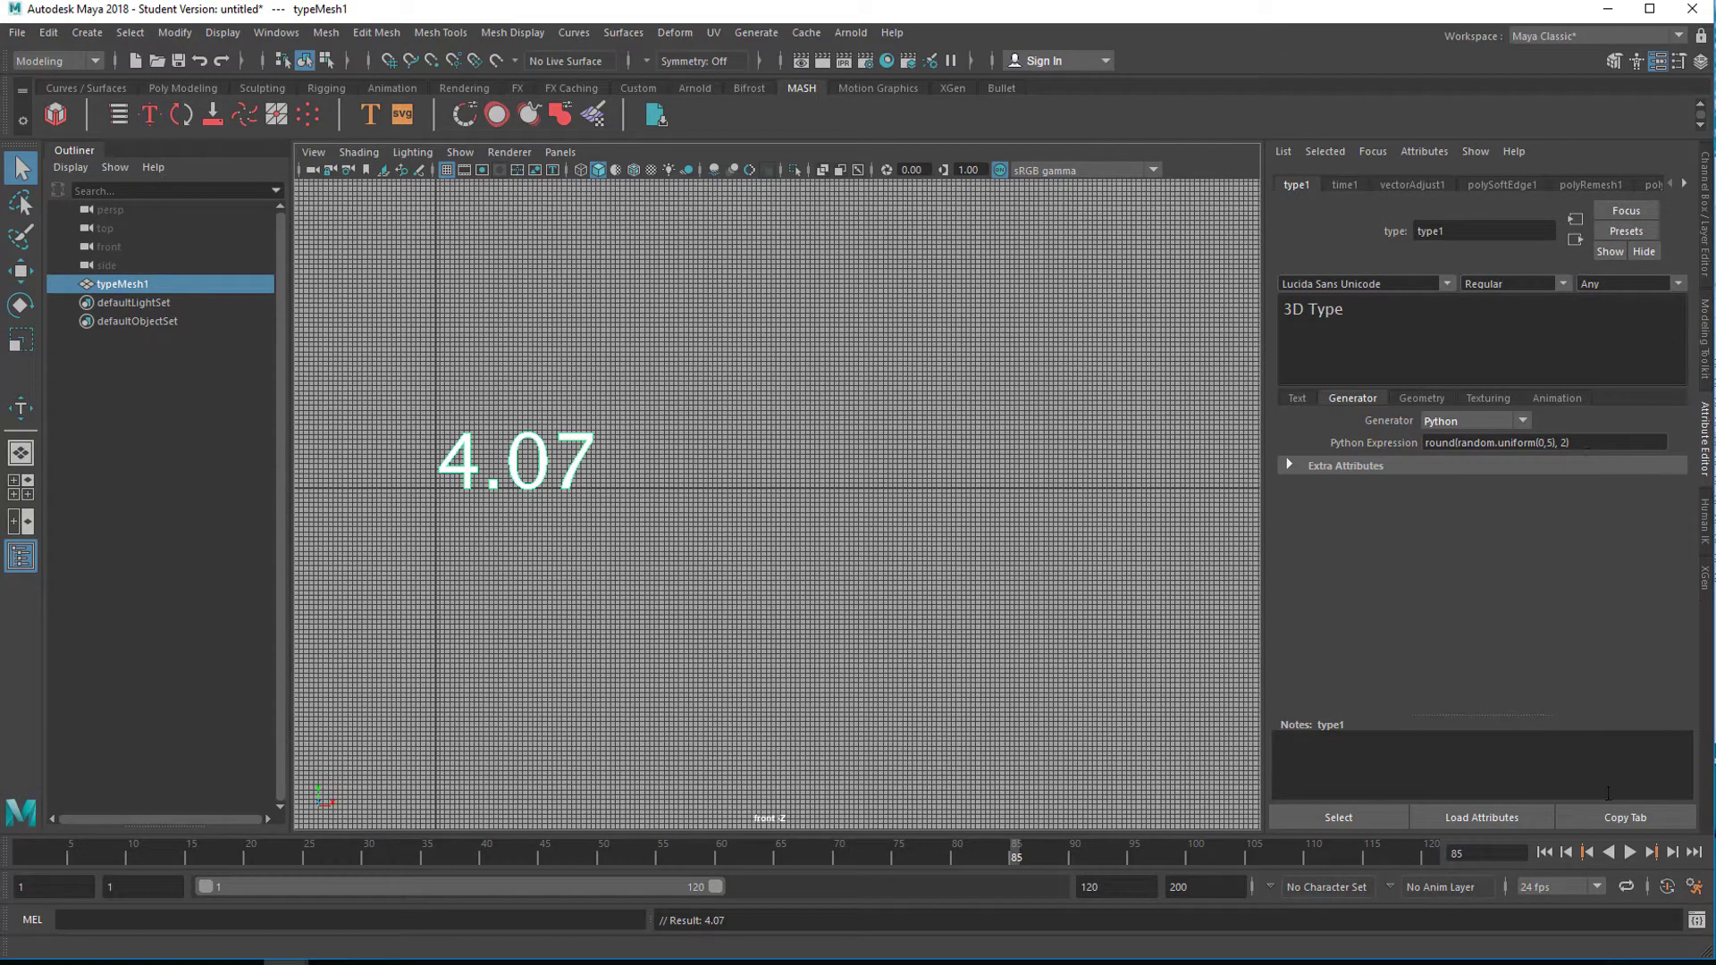
pyautogui.click(1629, 853)
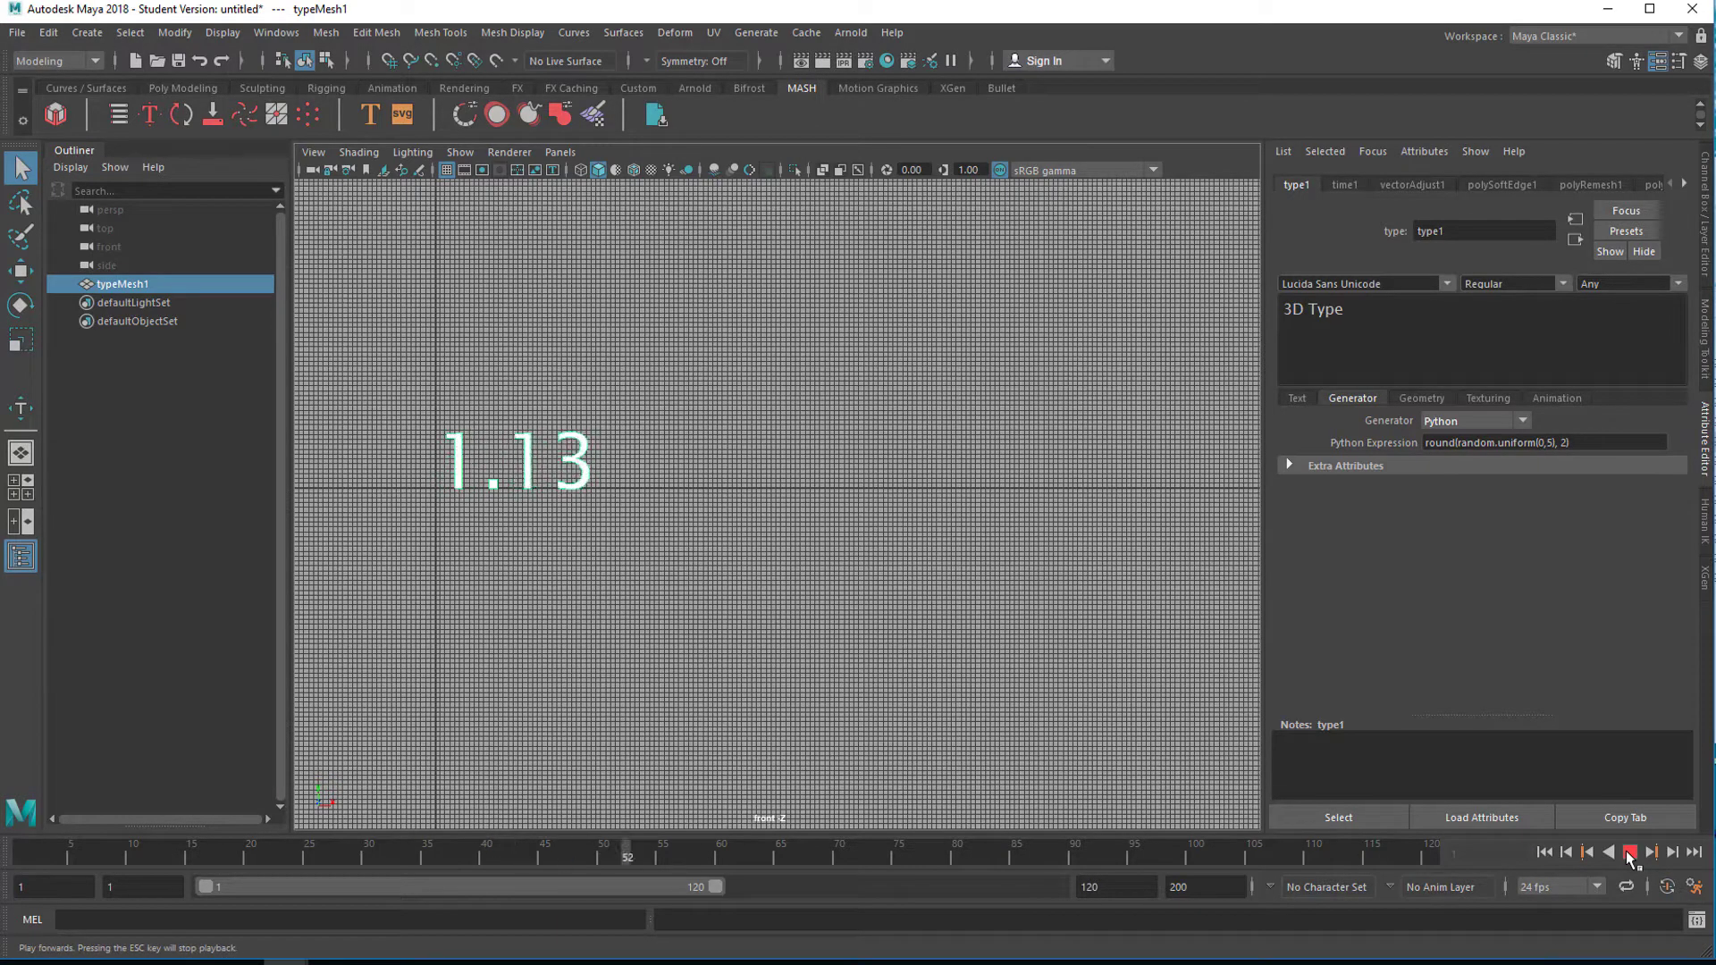
pyautogui.click(1629, 852)
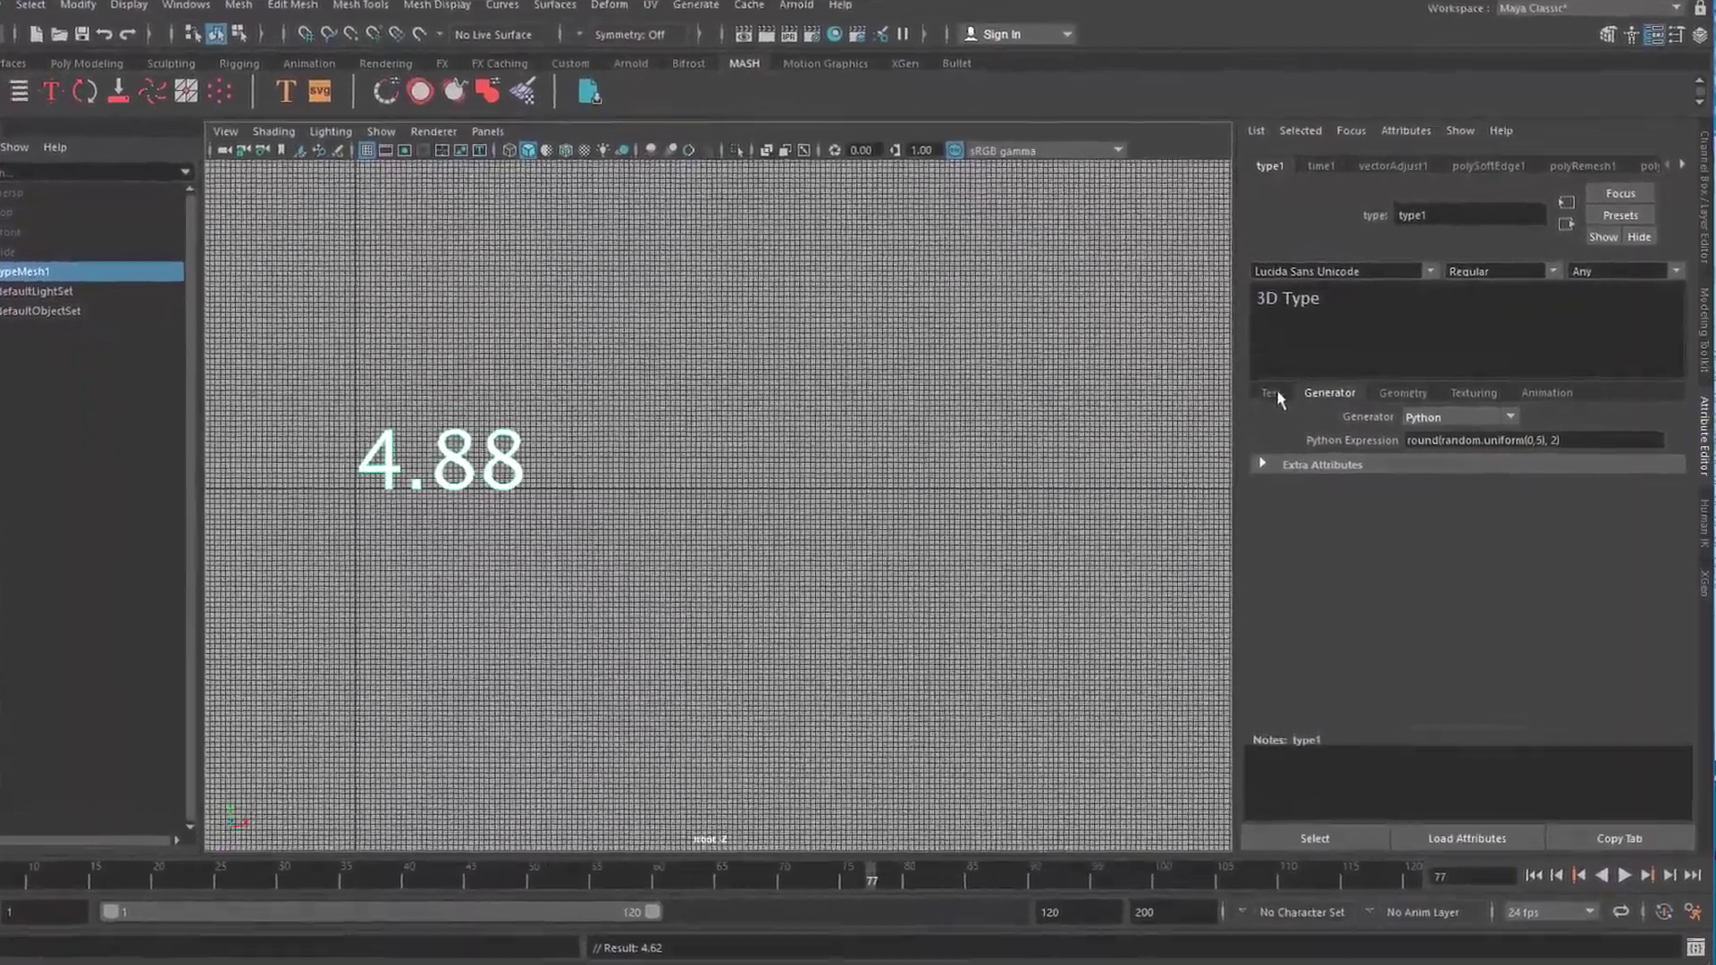
pyautogui.click(1297, 398)
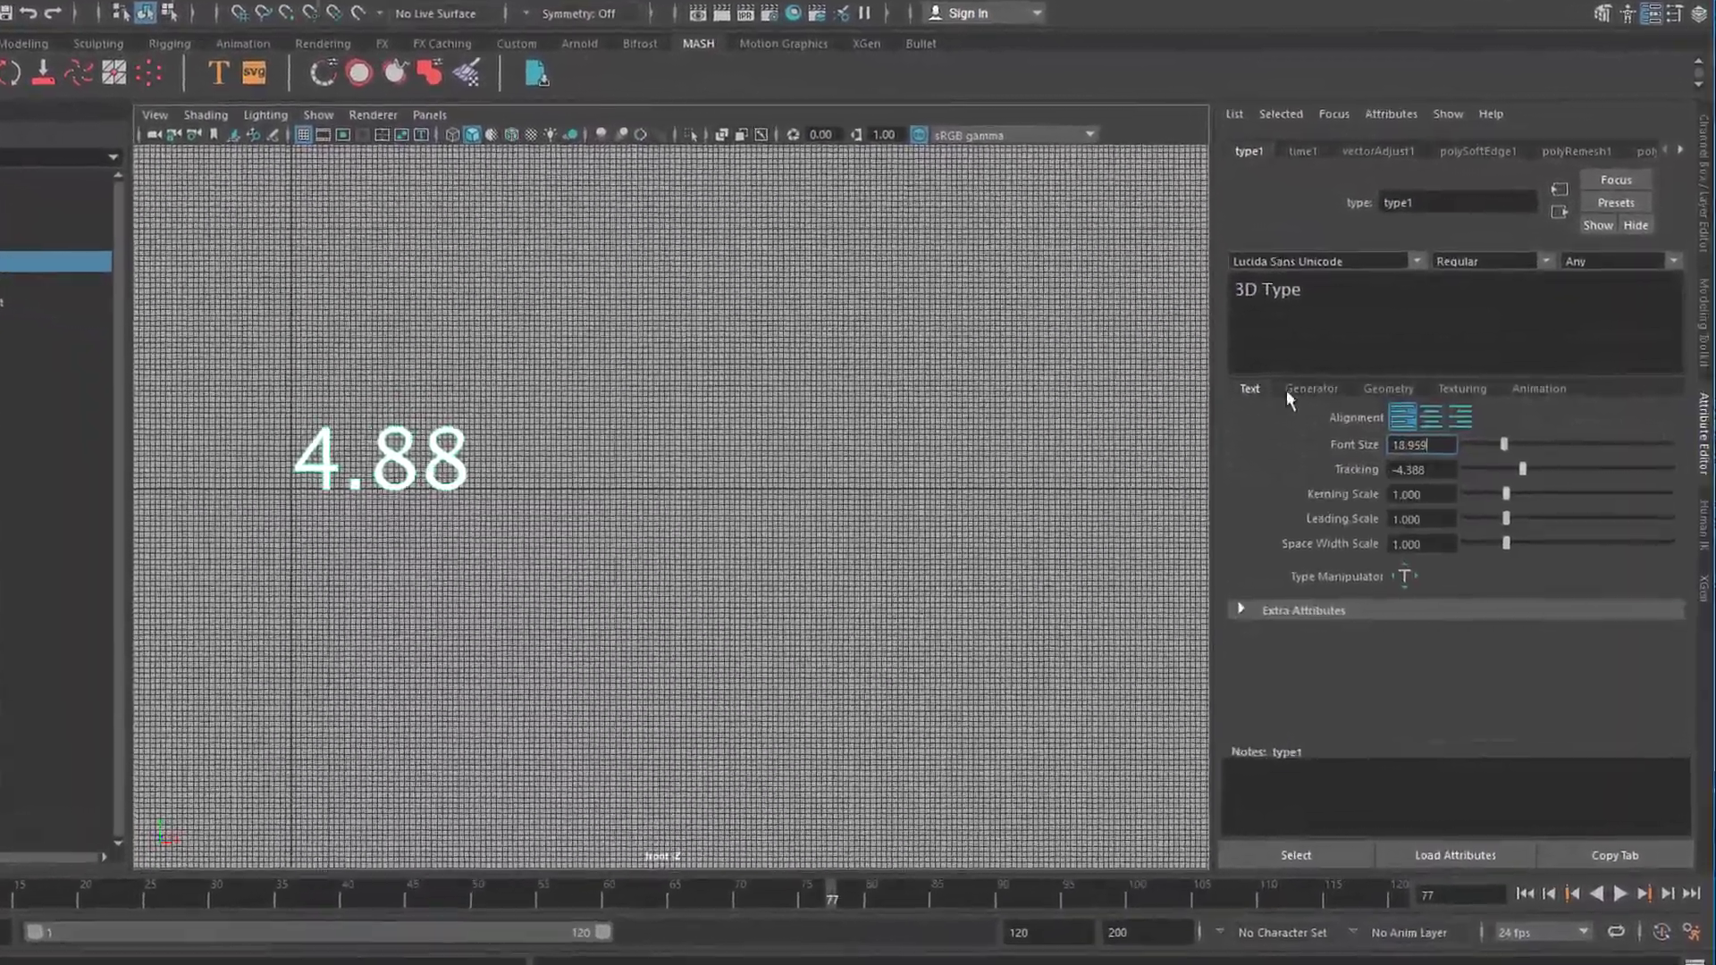
pyautogui.click(1296, 391)
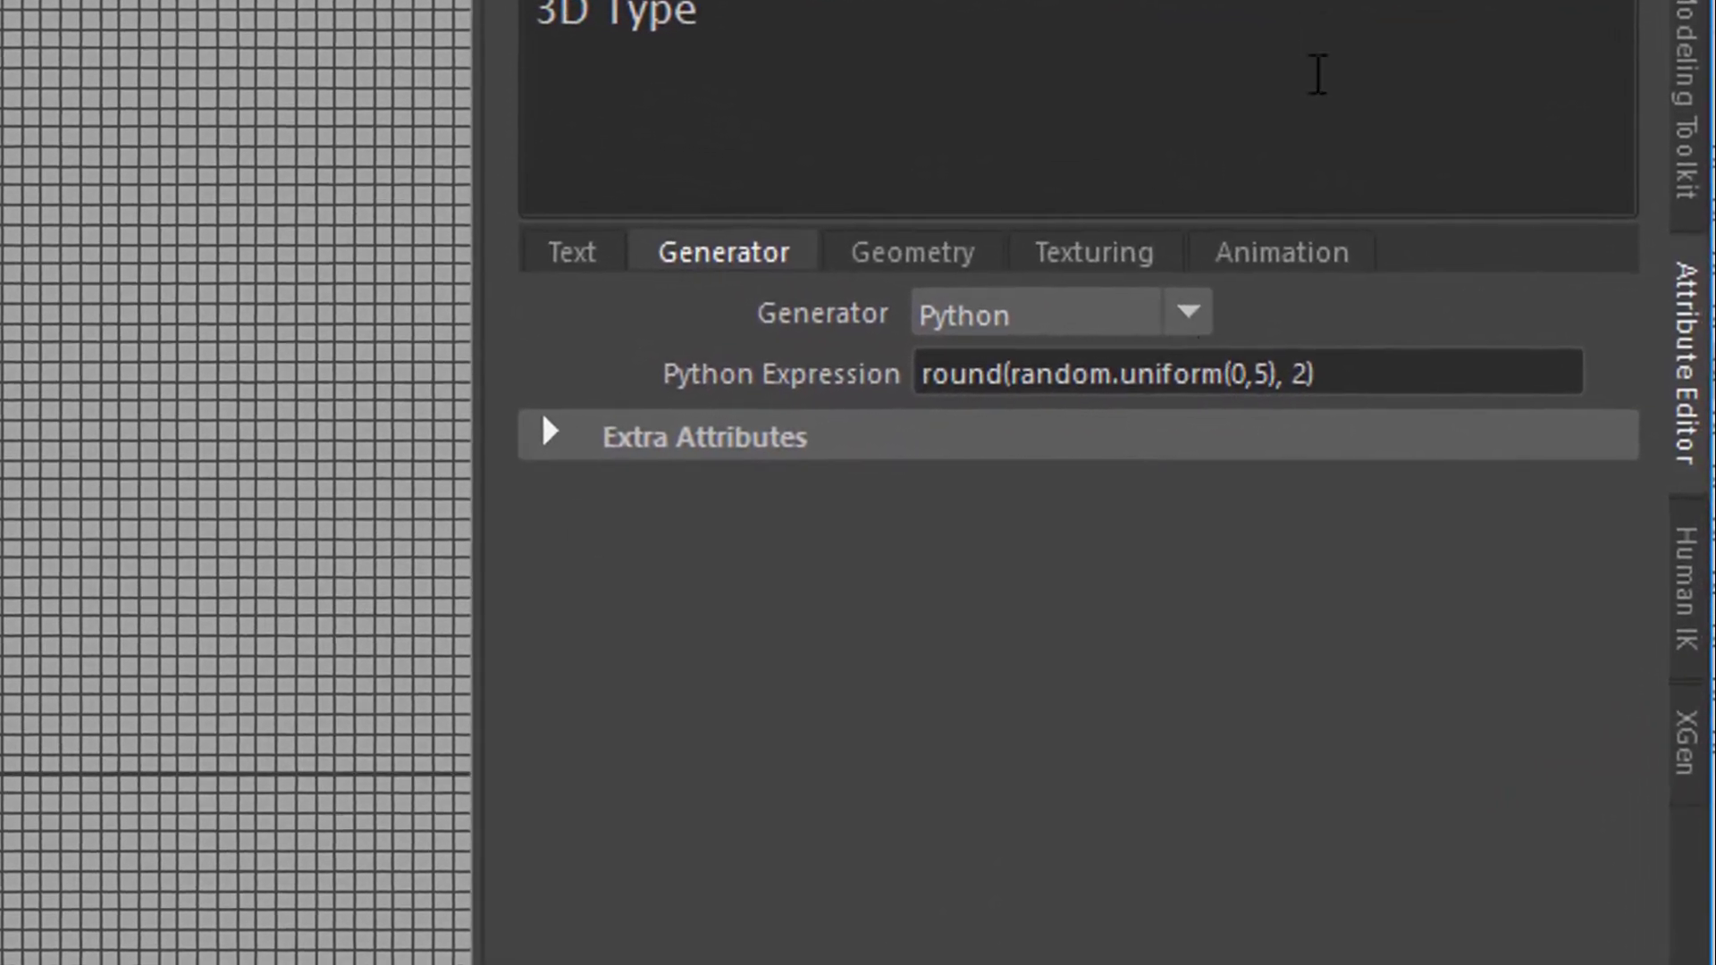
# Step: Turn off the type object's generator and set the Curve Resolution of its mesh to 5
pyautogui.click(1188, 312)
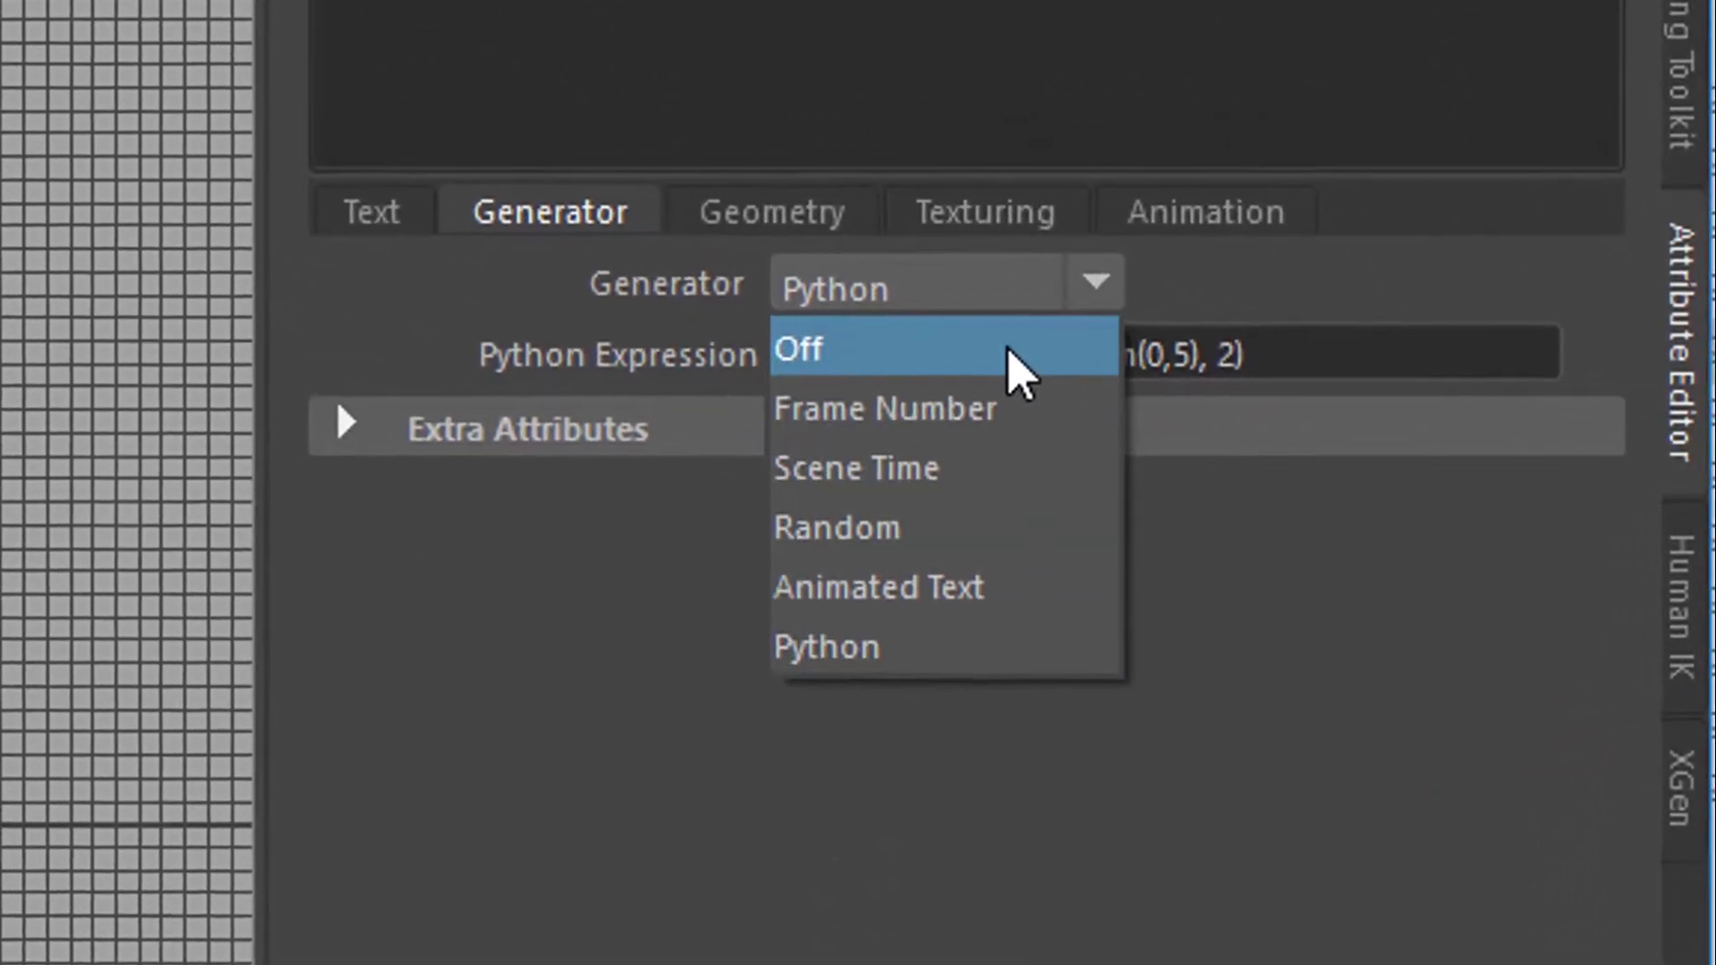
pyautogui.click(1008, 348)
pyautogui.click(776, 217)
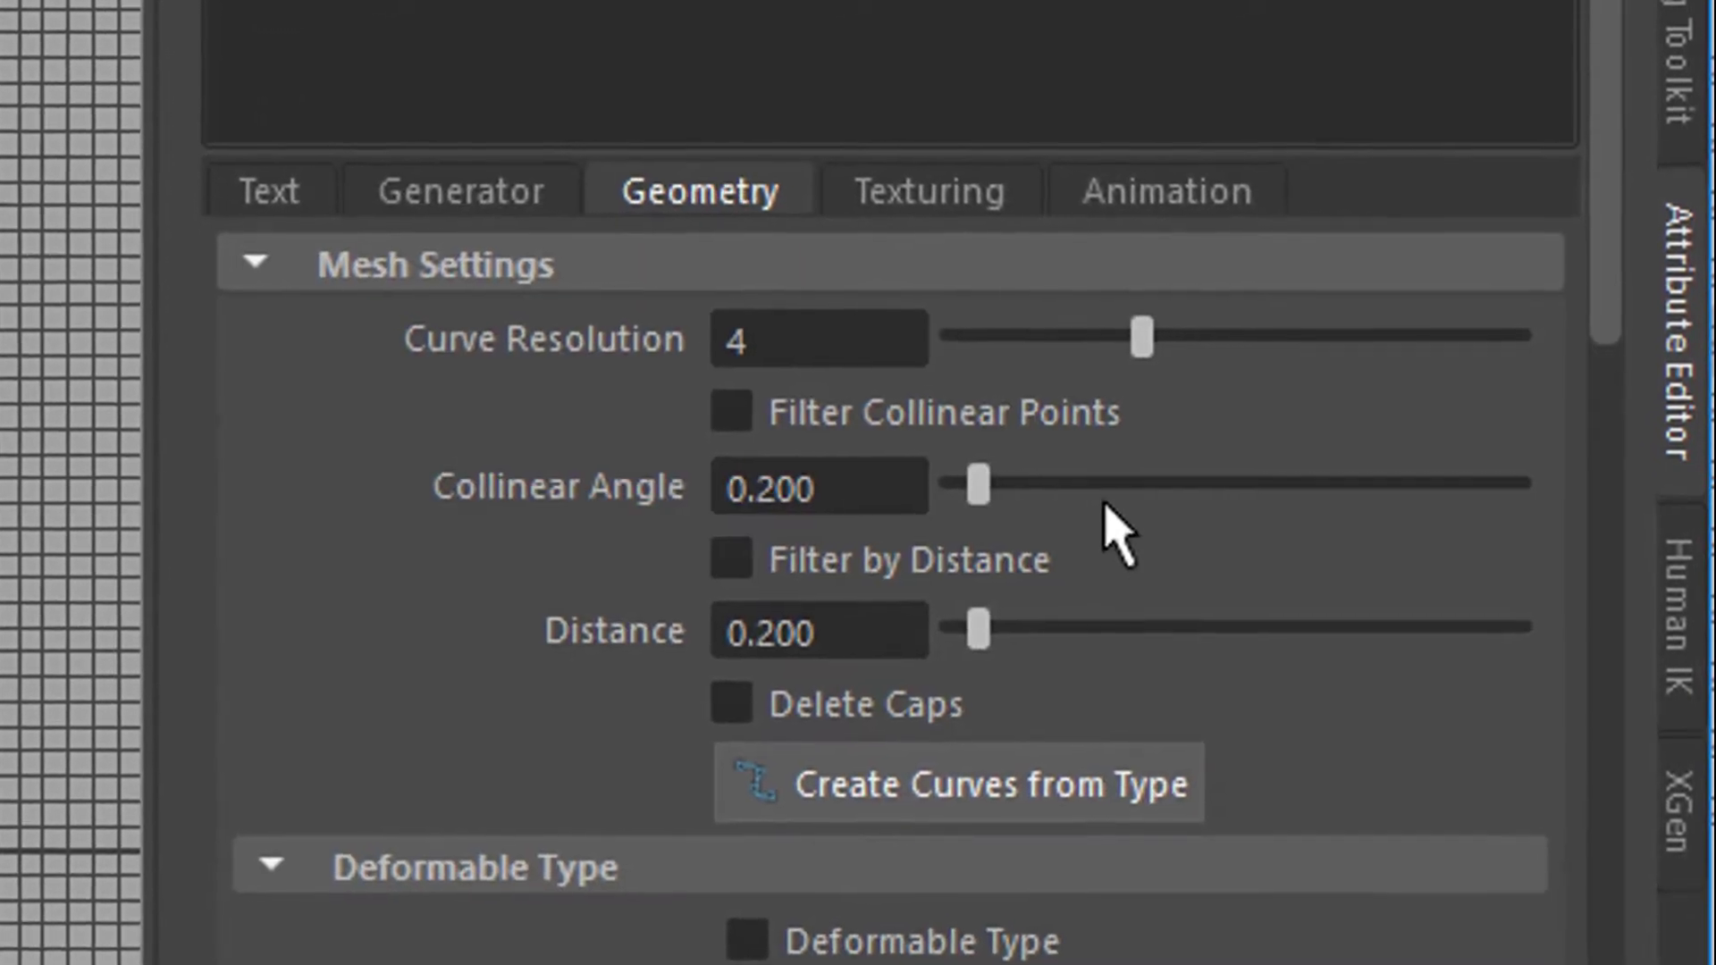
pyautogui.keyDown('alt'); pyautogui.moveTo(4, 662); pyautogui.dragTo(3, 536); pyautogui.keyUp('alt')
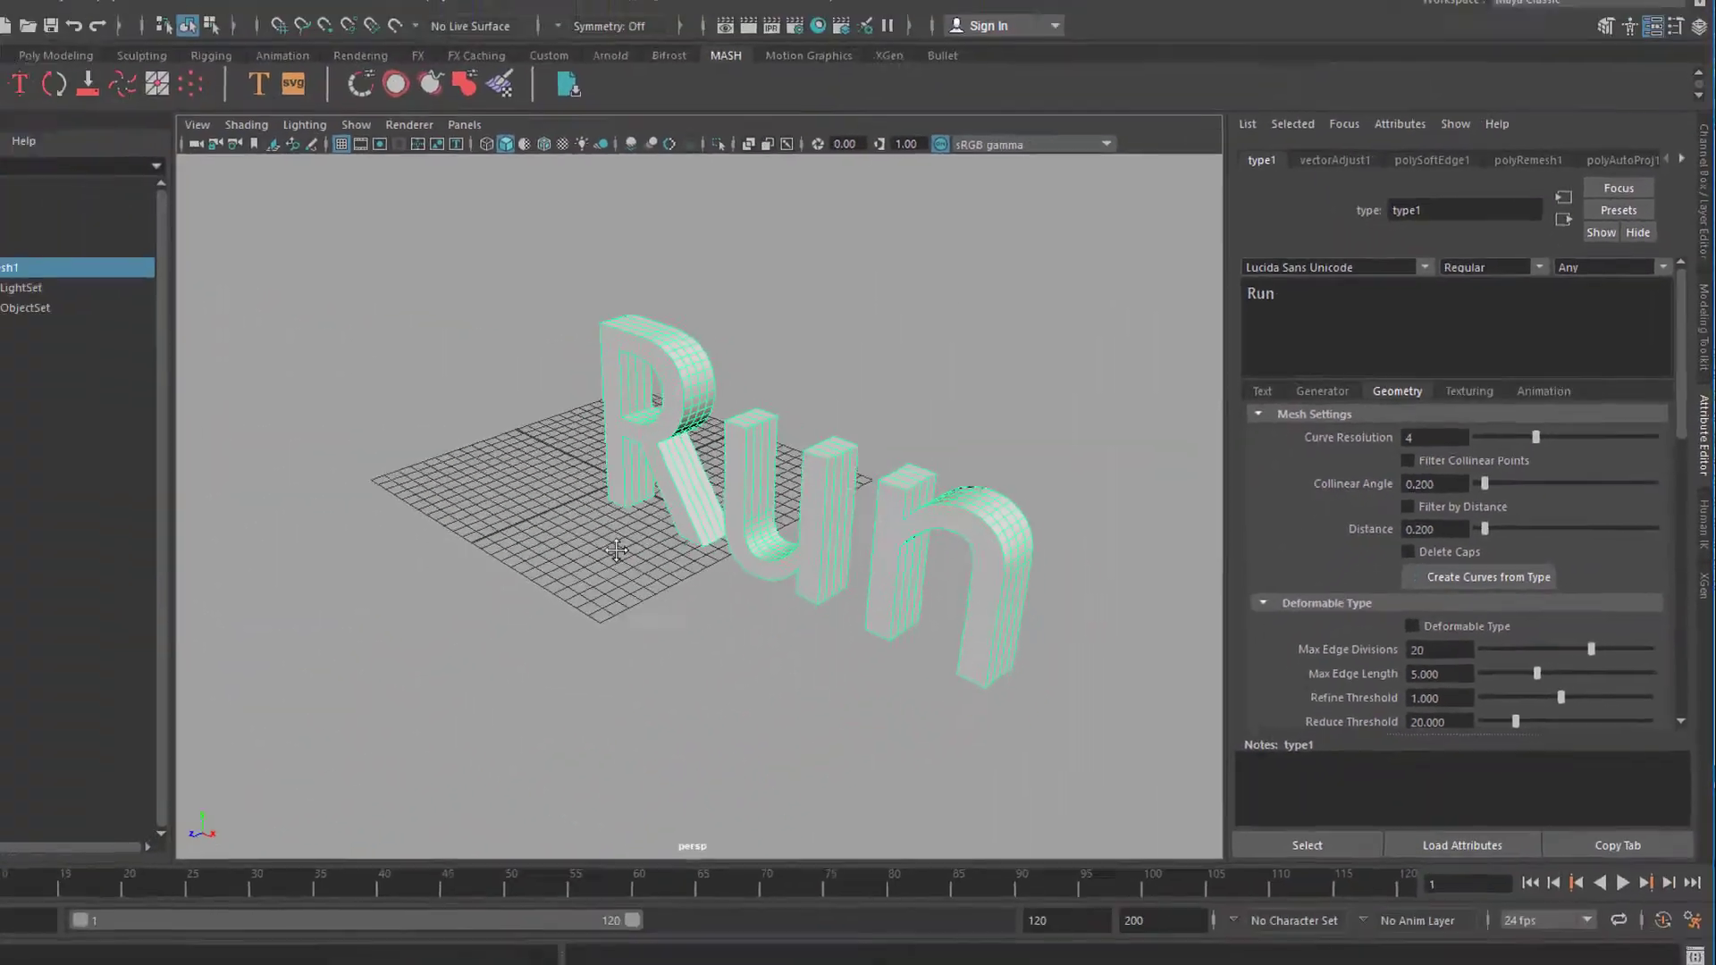
pyautogui.keyDown('alt'); pyautogui.moveTo(616, 551); pyautogui.dragTo(768, 556); pyautogui.keyUp('alt')
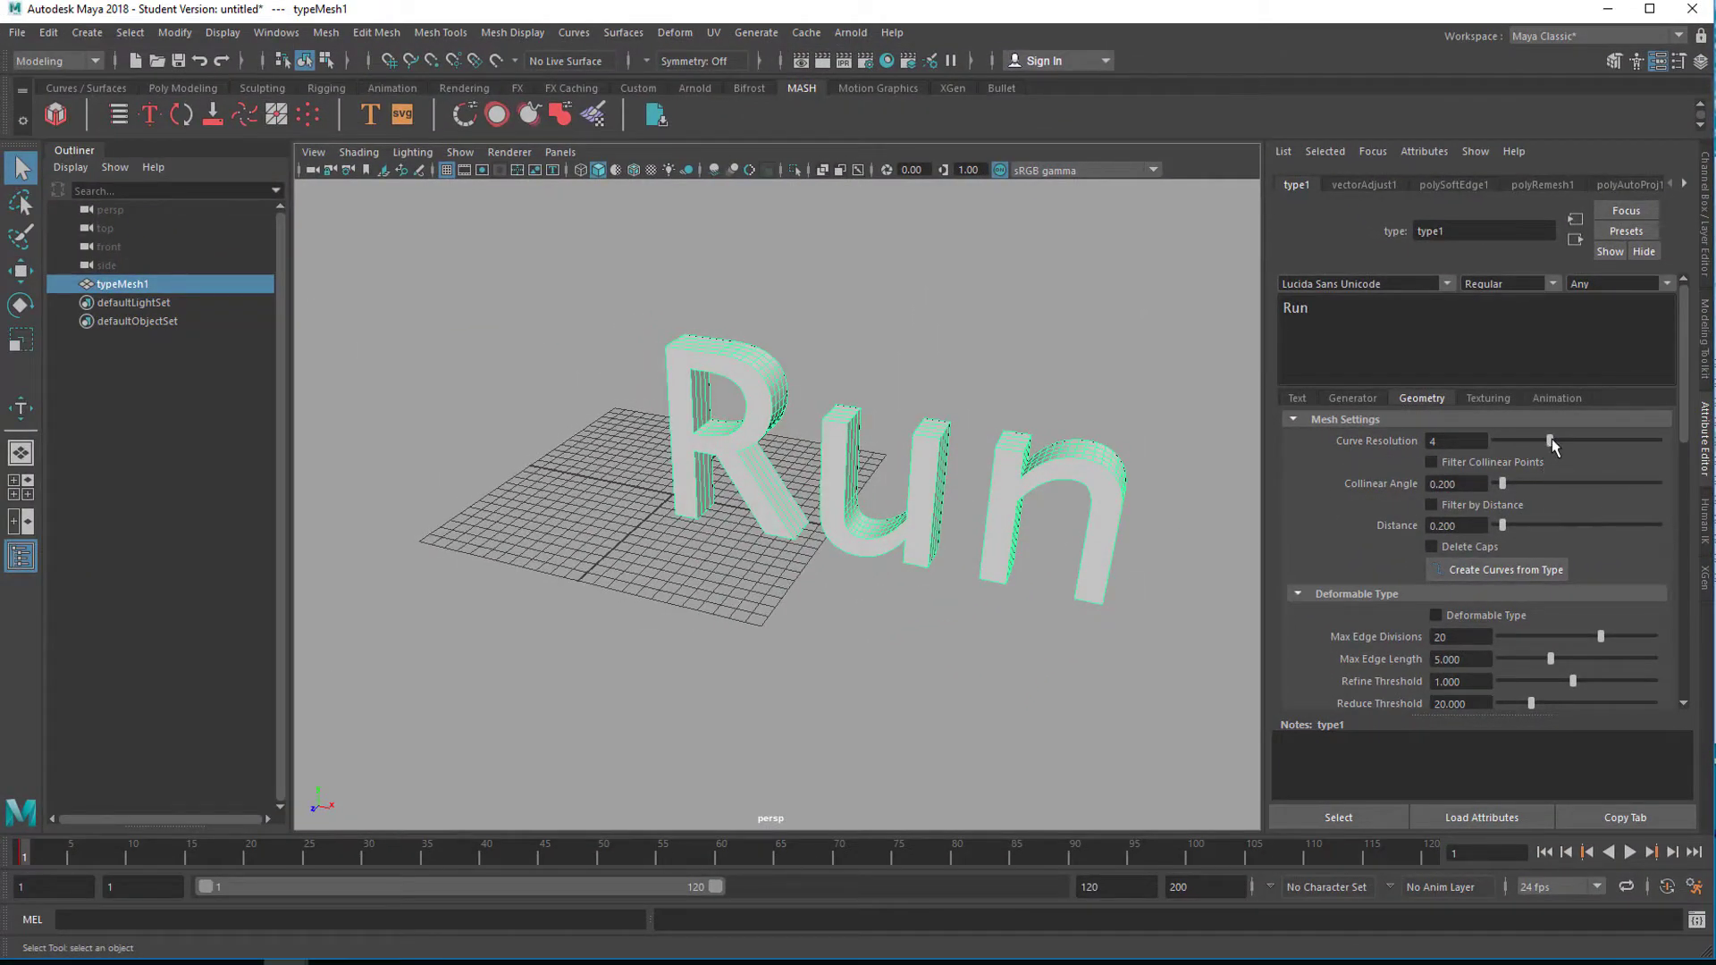
pyautogui.moveTo(1550, 441); pyautogui.dragTo(1571, 441)
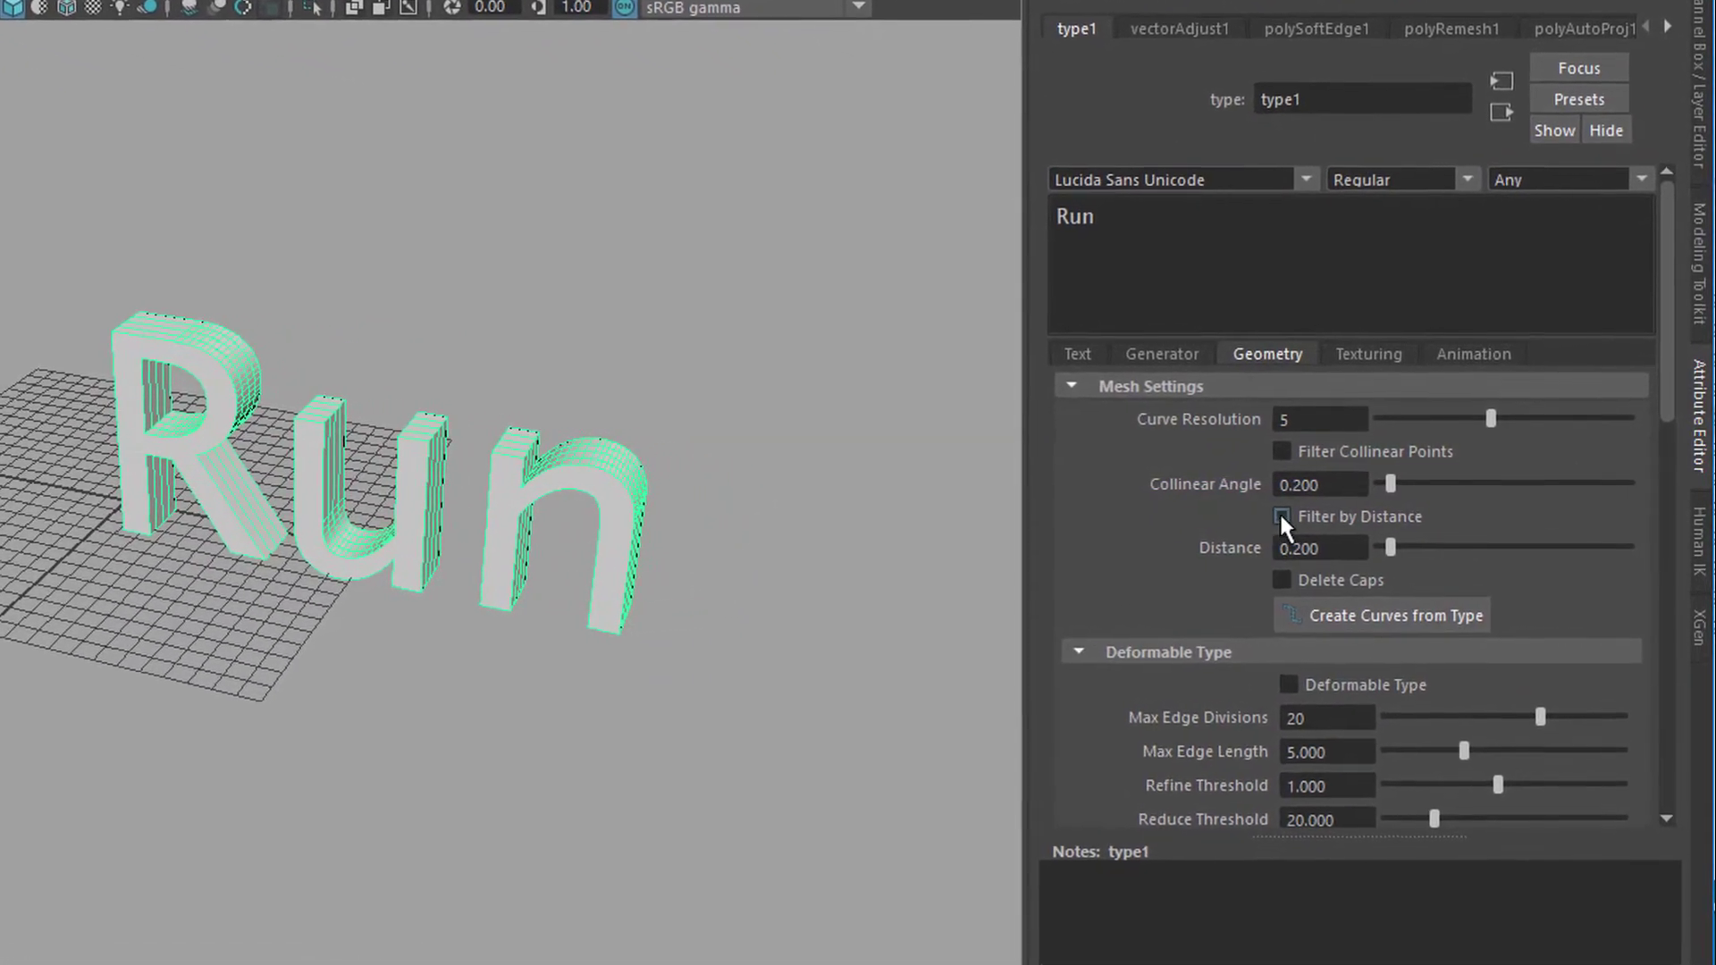
# Step: Enable Filter by Distance in the mesh settings and set the filter distance to 1.322
pyautogui.click(1281, 516)
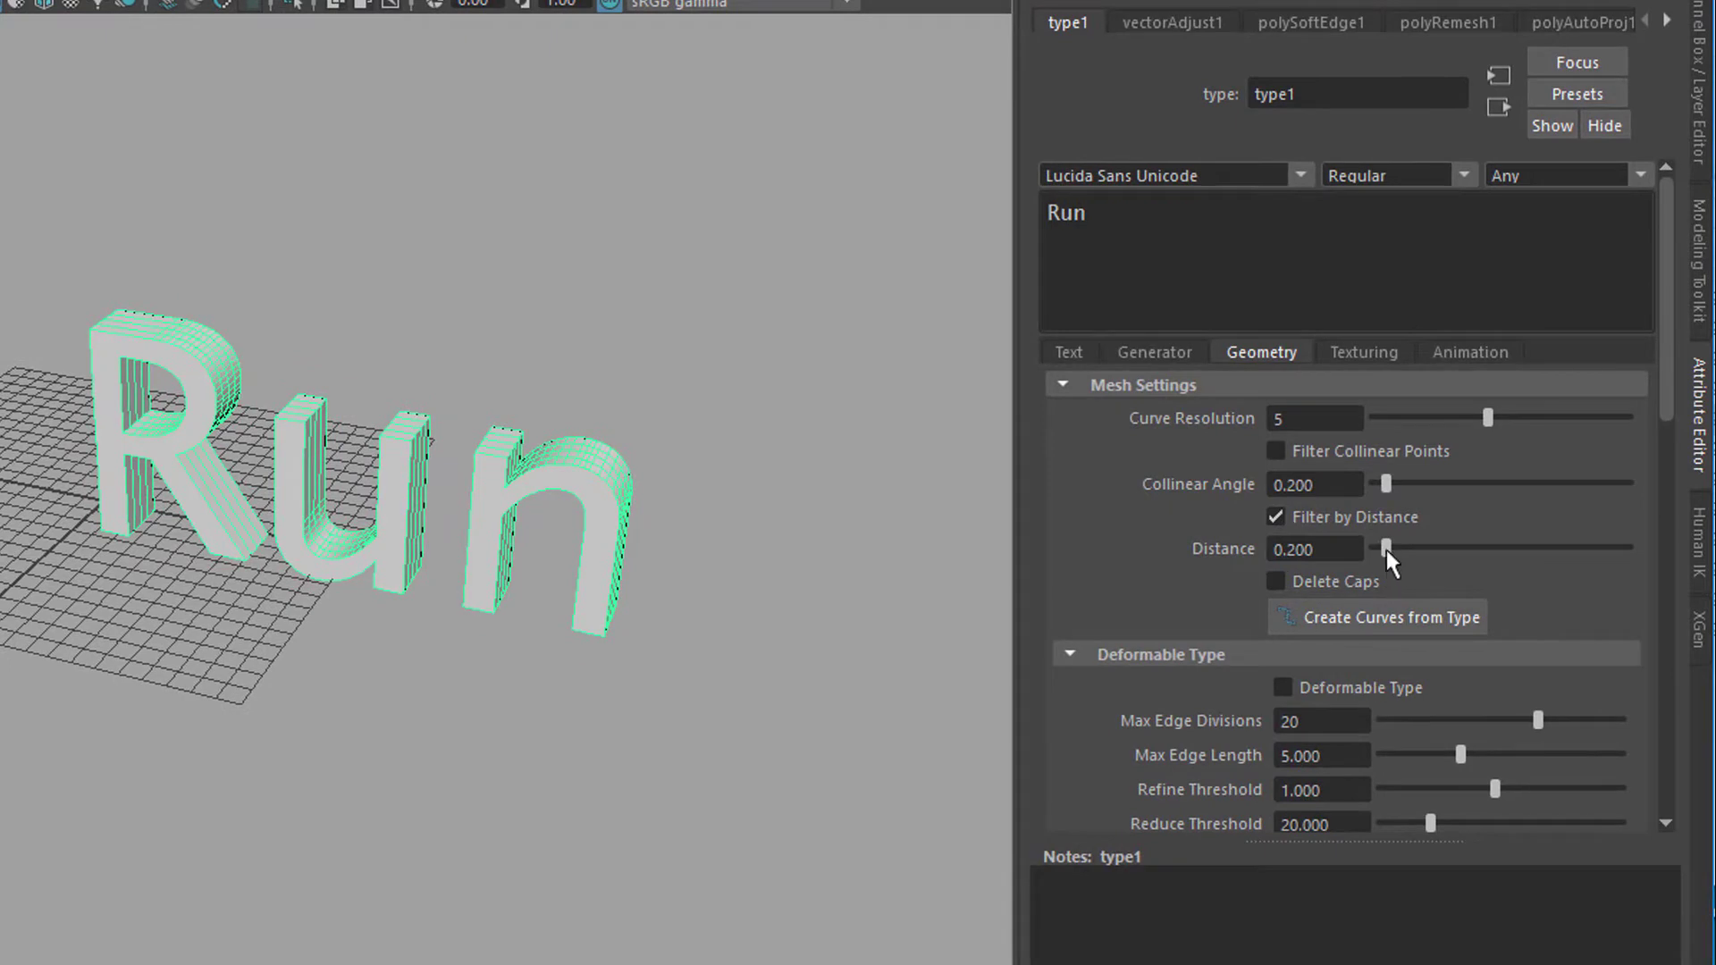
pyautogui.moveTo(1389, 550); pyautogui.dragTo(1530, 576)
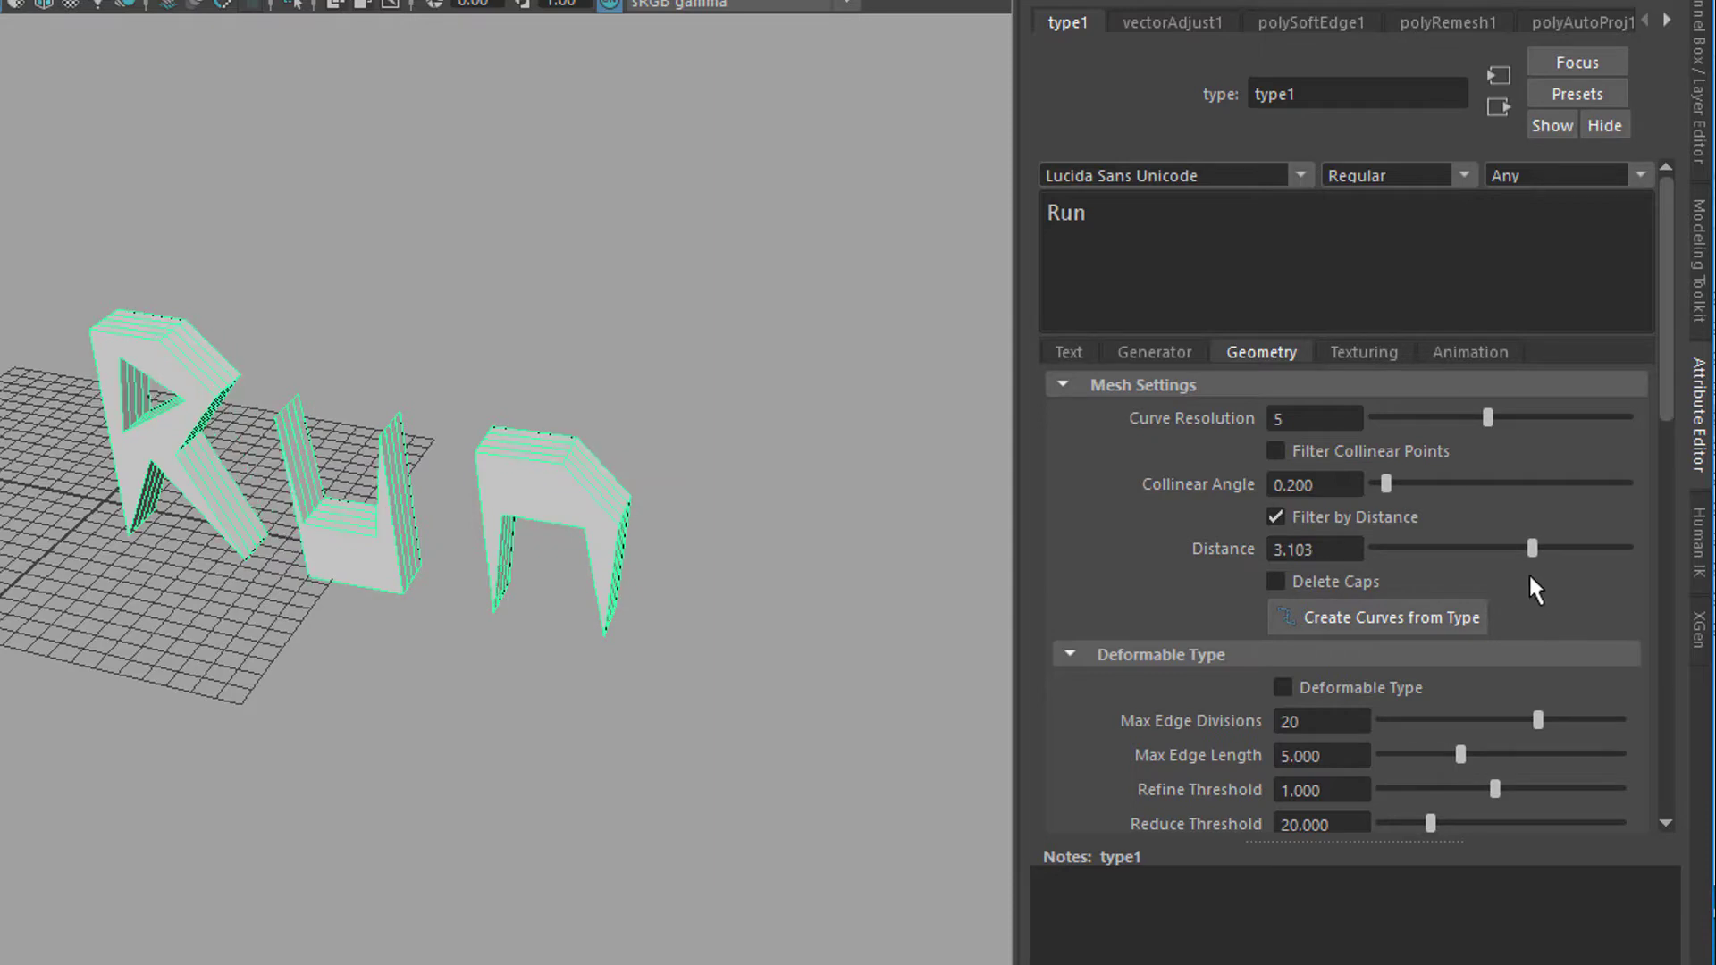
pyautogui.moveTo(1528, 572); pyautogui.dragTo(1439, 583)
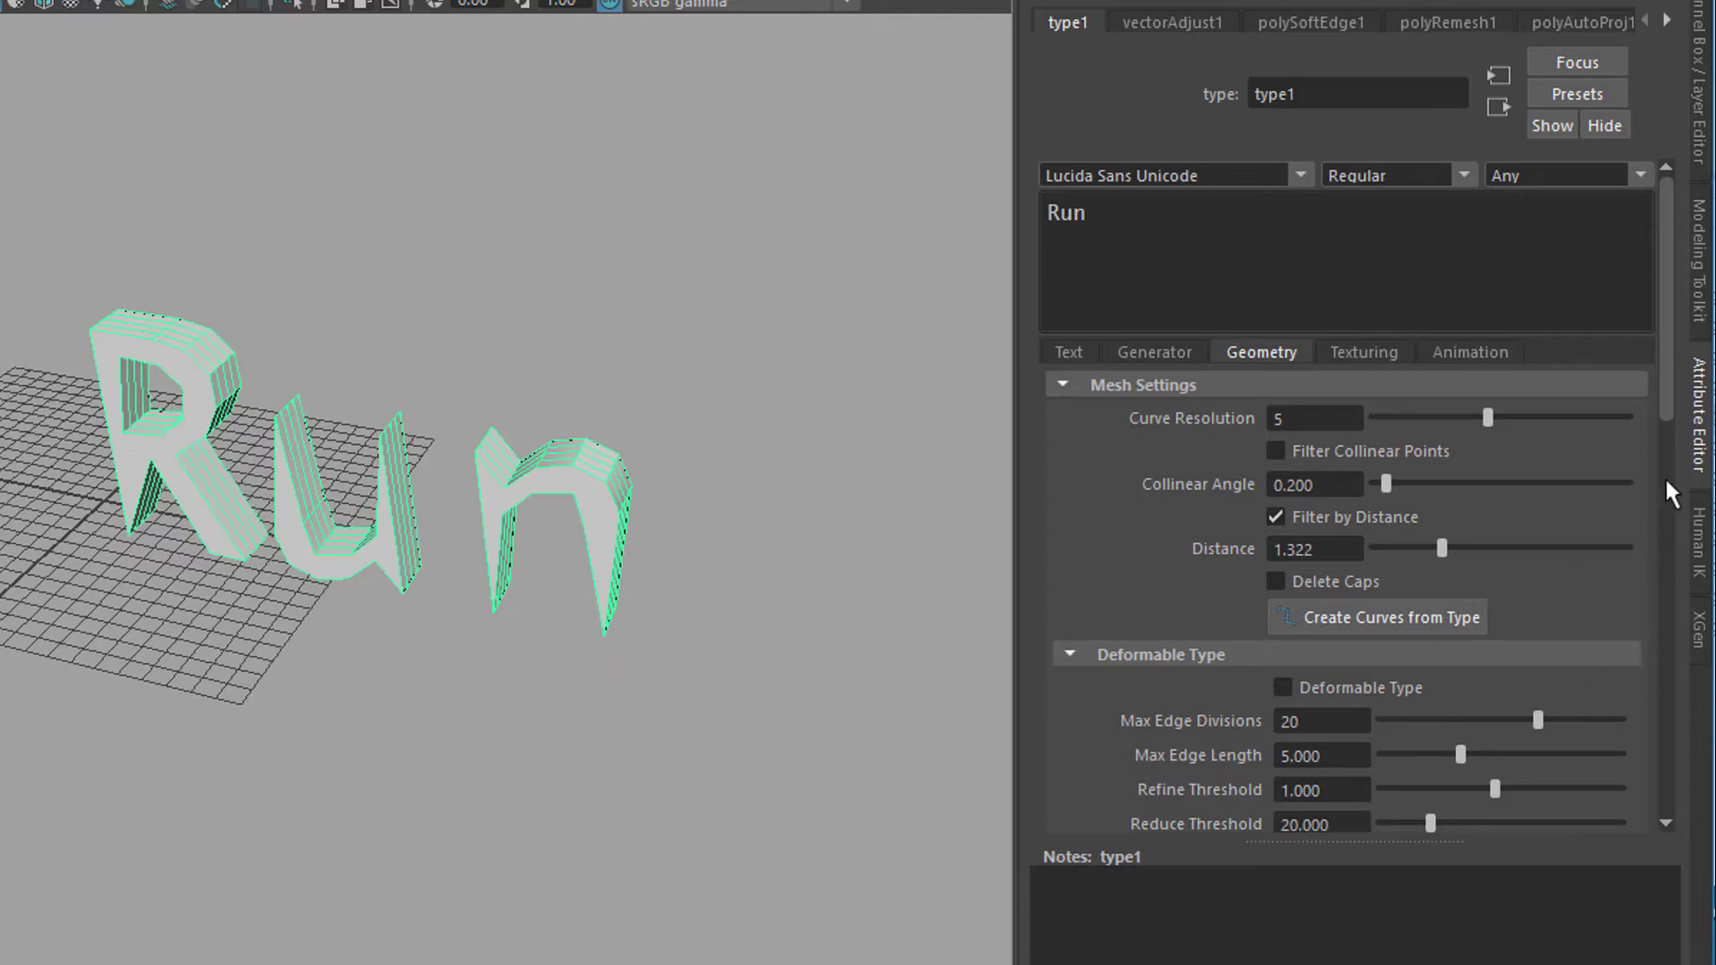
# Step: Enable Deformable Type for the "Run" text mesh
pyautogui.moveTo(1666, 381); pyautogui.dragTo(1673, 500)
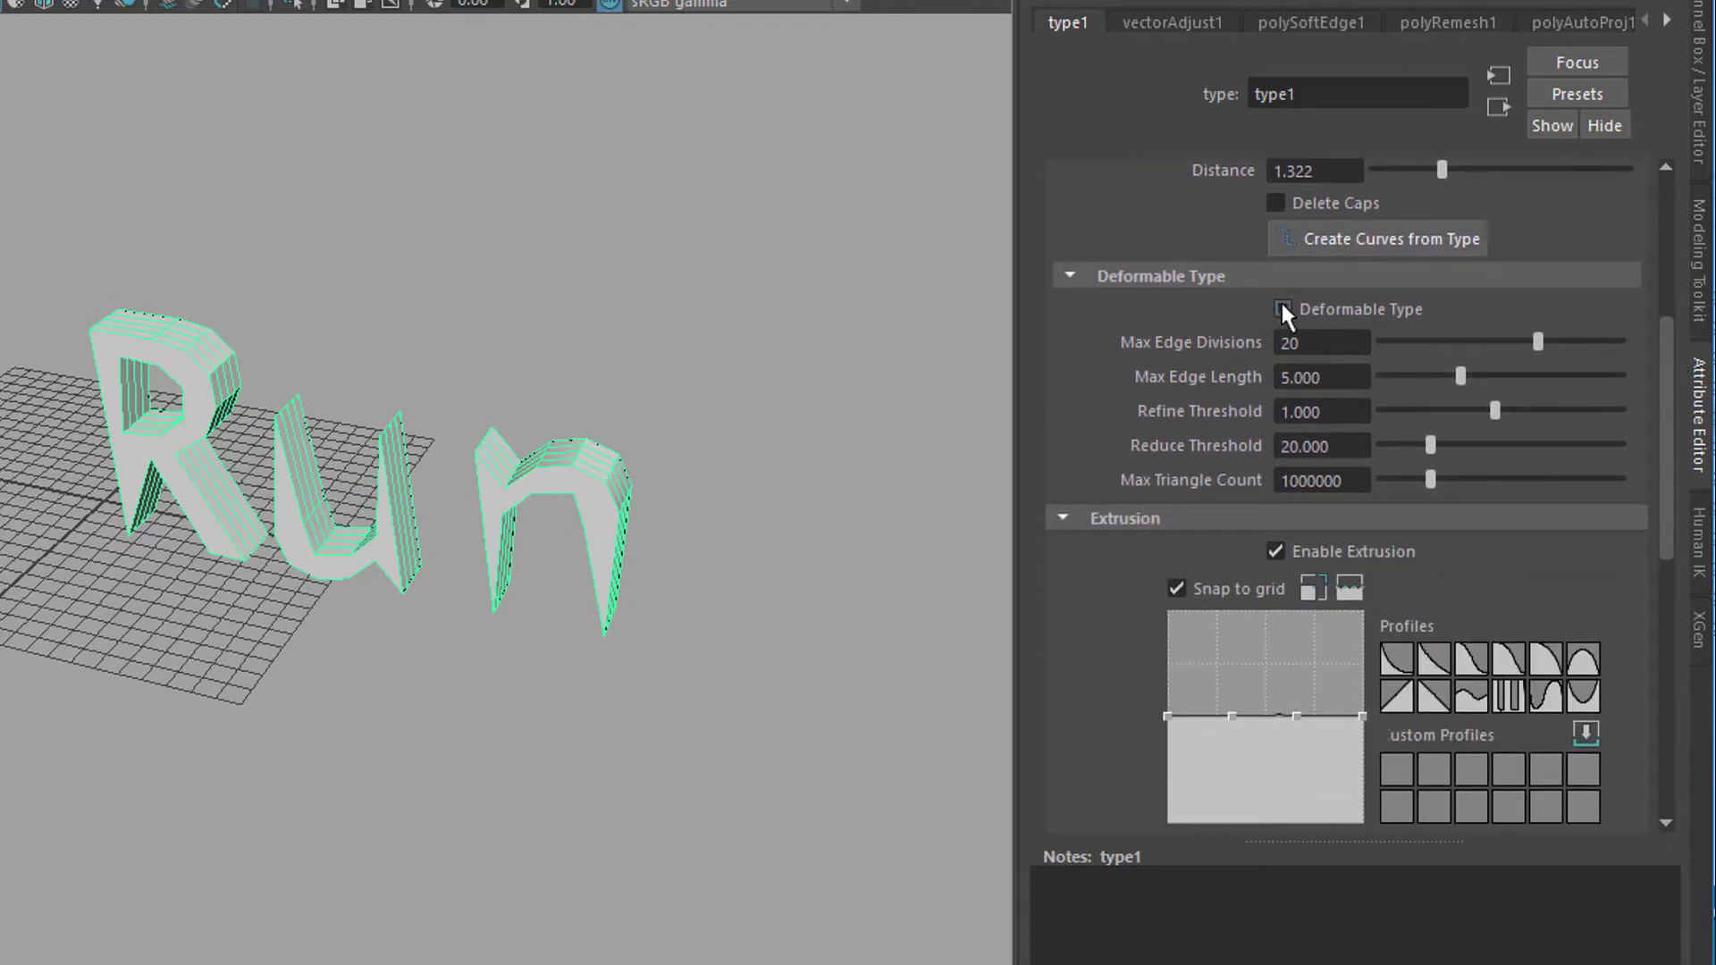
pyautogui.keyDown('alt'); pyautogui.moveTo(134, 713); pyautogui.dragTo(515, 709, button='right'); pyautogui.keyUp('alt')
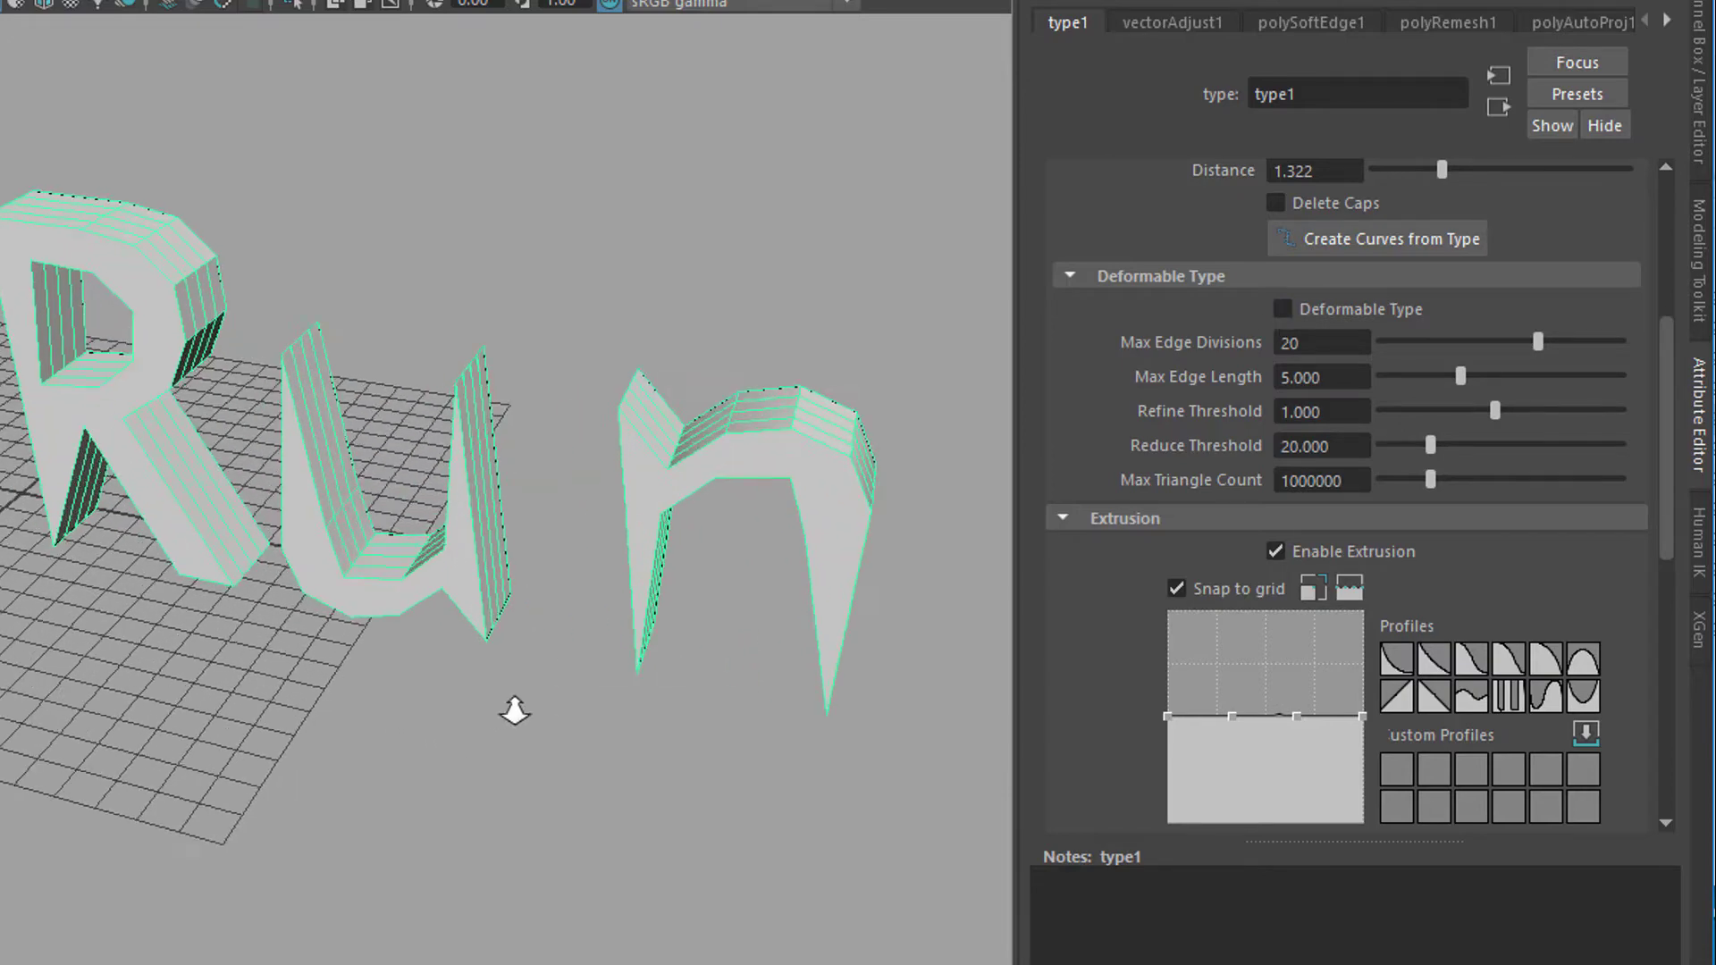
pyautogui.keyDown('alt'); pyautogui.moveTo(241, 706); pyautogui.dragTo(379, 659); pyautogui.keyUp('alt')
pyautogui.keyDown('alt'); pyautogui.moveTo(585, 569); pyautogui.dragTo(338, 762, button='middle'); pyautogui.keyUp('alt')
pyautogui.keyDown('alt'); pyautogui.moveTo(338, 763); pyautogui.dragTo(231, 471); pyautogui.keyUp('alt')
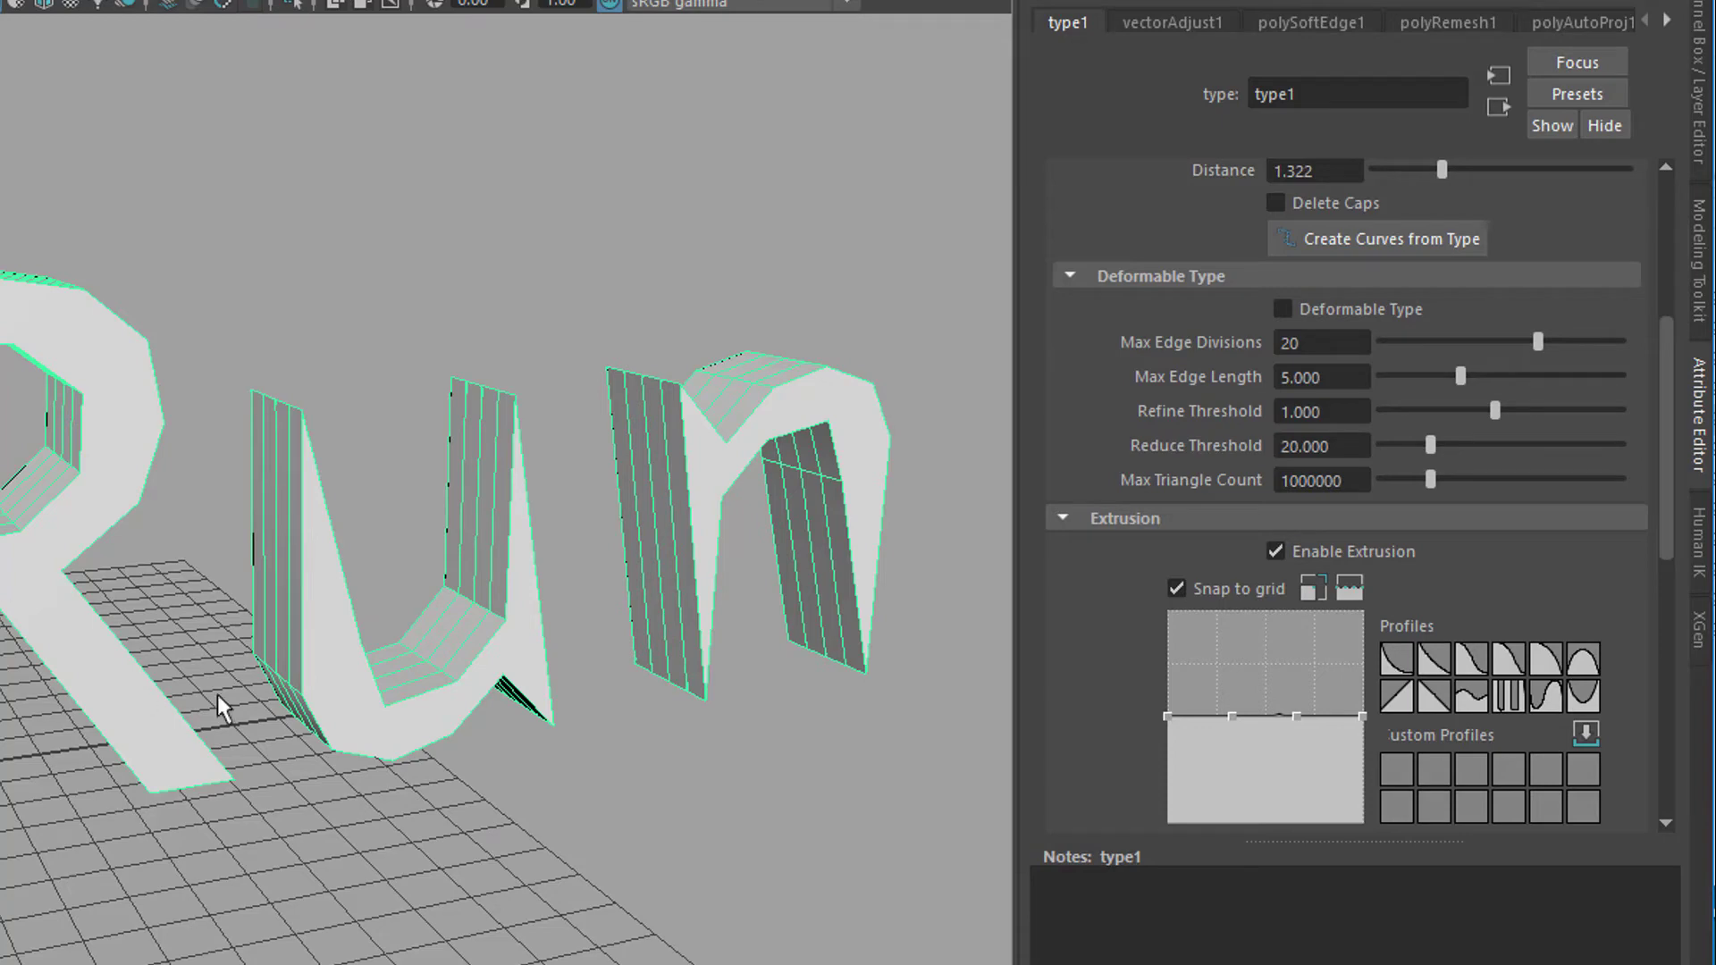
pyautogui.click(1282, 308)
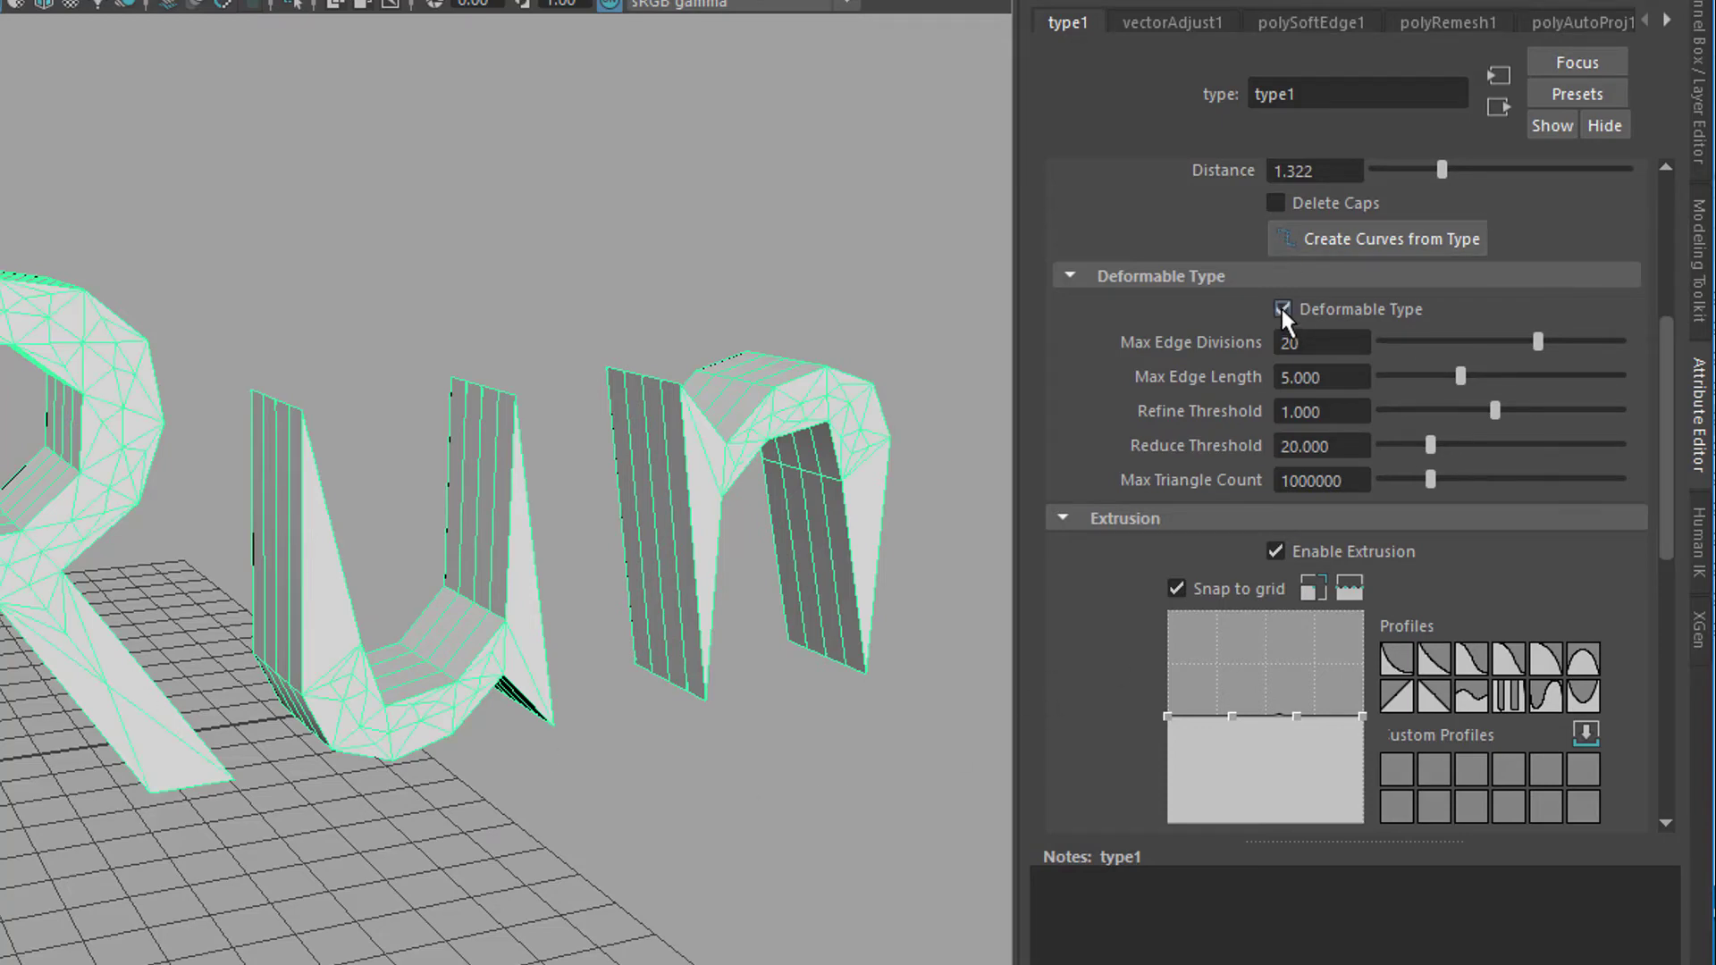
# Step: Set the deformable type's Max Edge Divisions to 15 and its Max Edge Length to 0.554
pyautogui.keyDown('alt'); pyautogui.moveTo(215, 697); pyautogui.dragTo(164, 749); pyautogui.keyUp('alt')
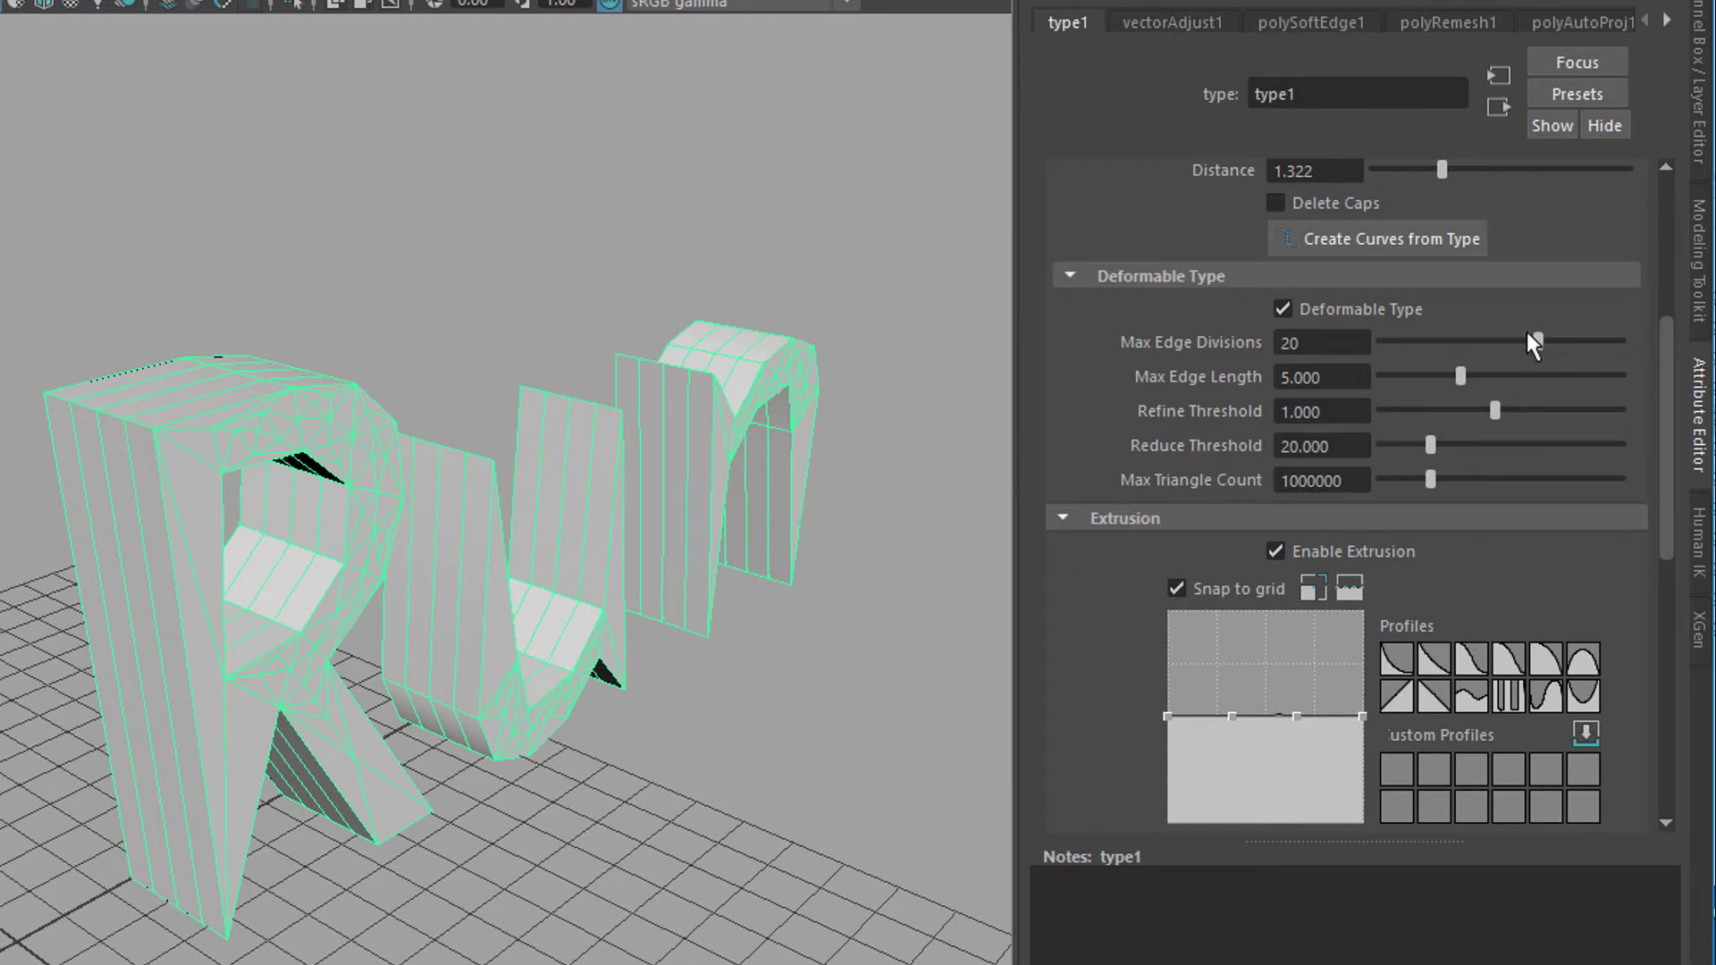
pyautogui.moveTo(1528, 337); pyautogui.dragTo(1384, 399)
pyautogui.keyDown('alt'); pyautogui.moveTo(394, 708); pyautogui.dragTo(311, 728); pyautogui.keyUp('alt')
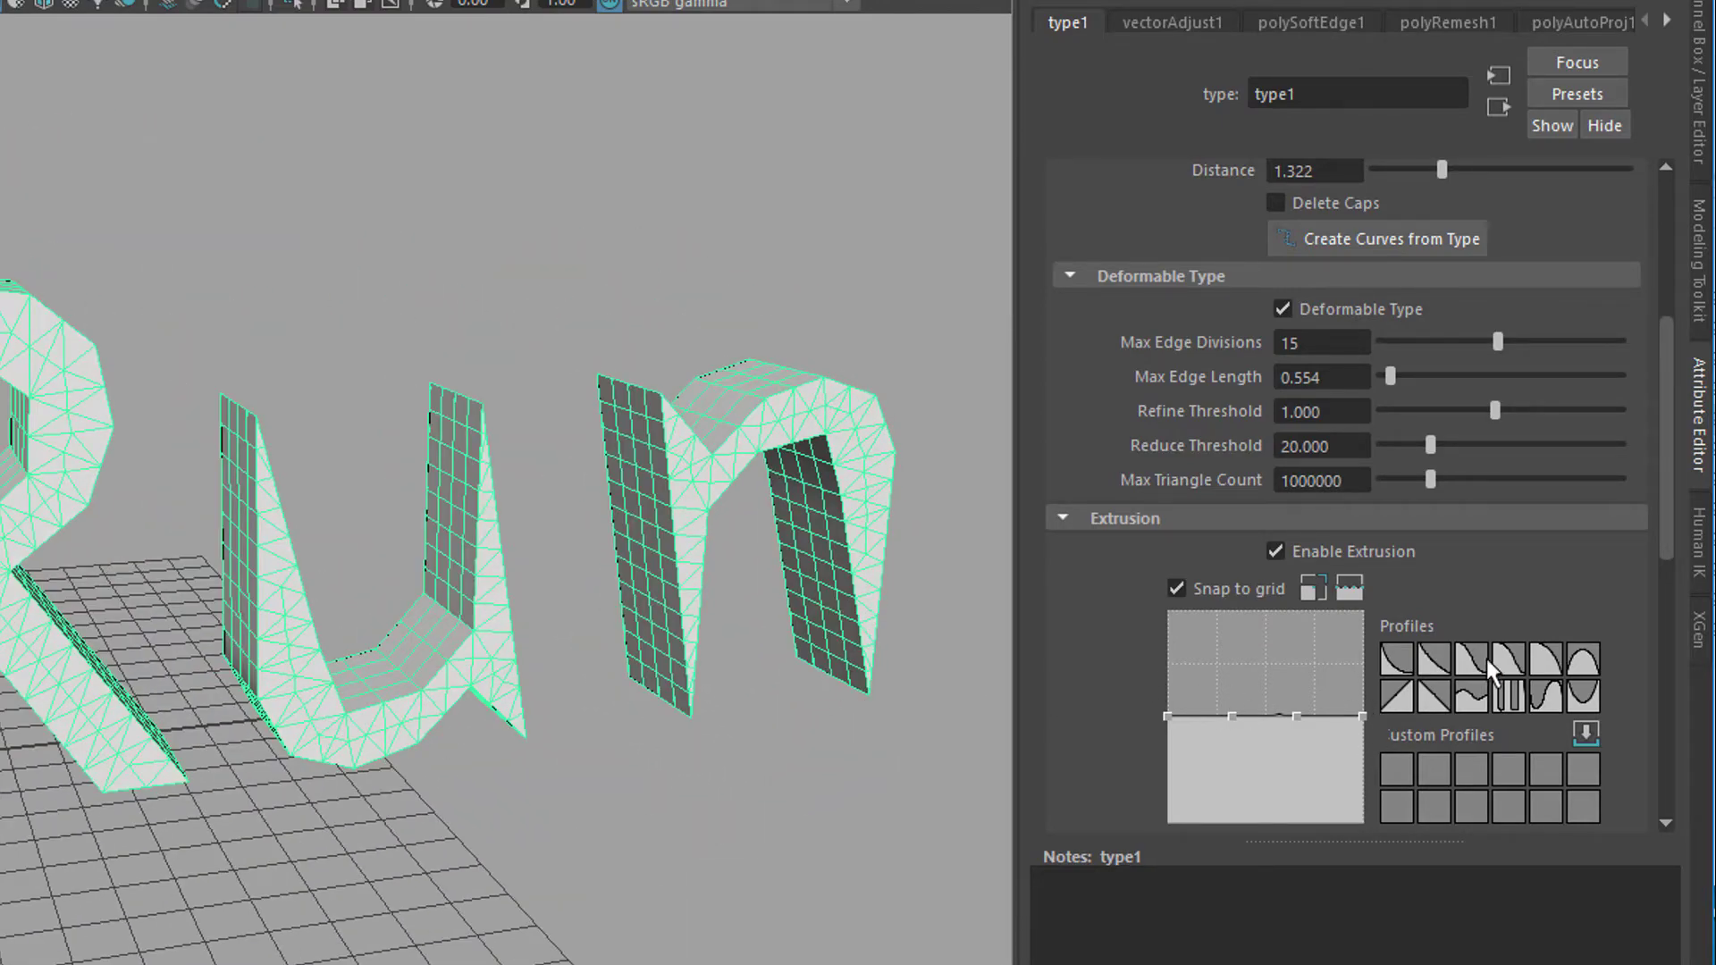
# Step: Apply the S-shaped preset curve to the bevel profile of the type object
pyautogui.moveTo(1664, 495); pyautogui.dragTo(1673, 746)
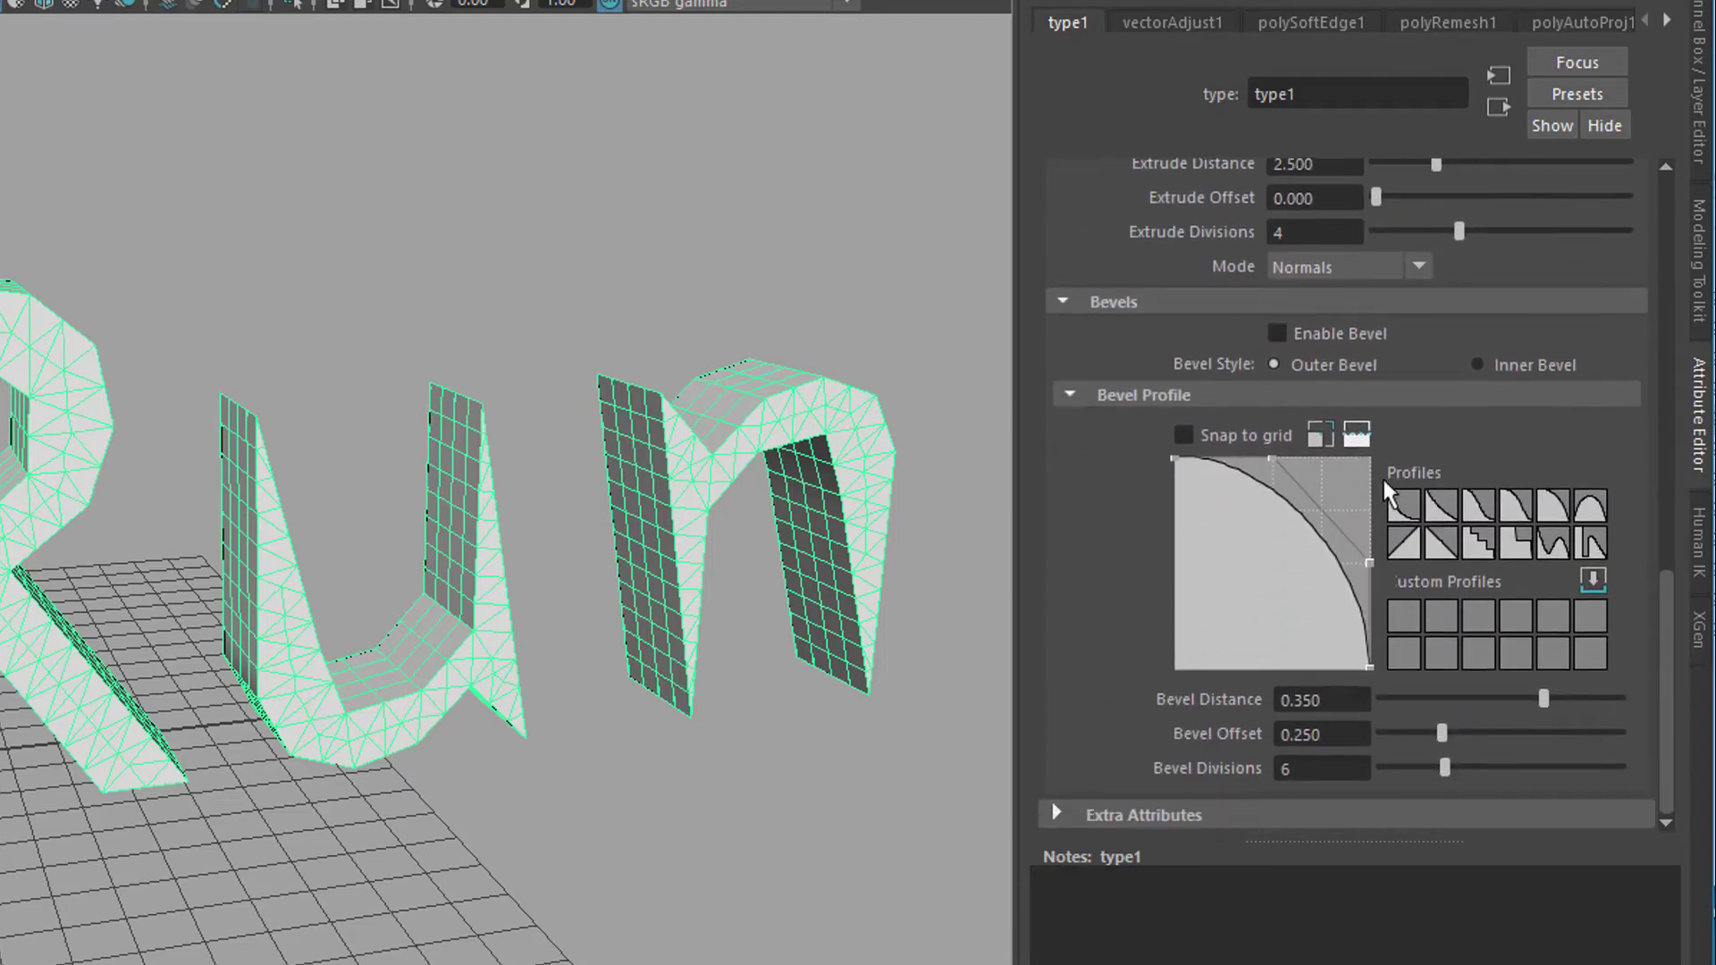
pyautogui.click(1475, 510)
pyautogui.keyDown('alt'); pyautogui.moveTo(429, 681); pyautogui.dragTo(474, 686); pyautogui.keyUp('alt')
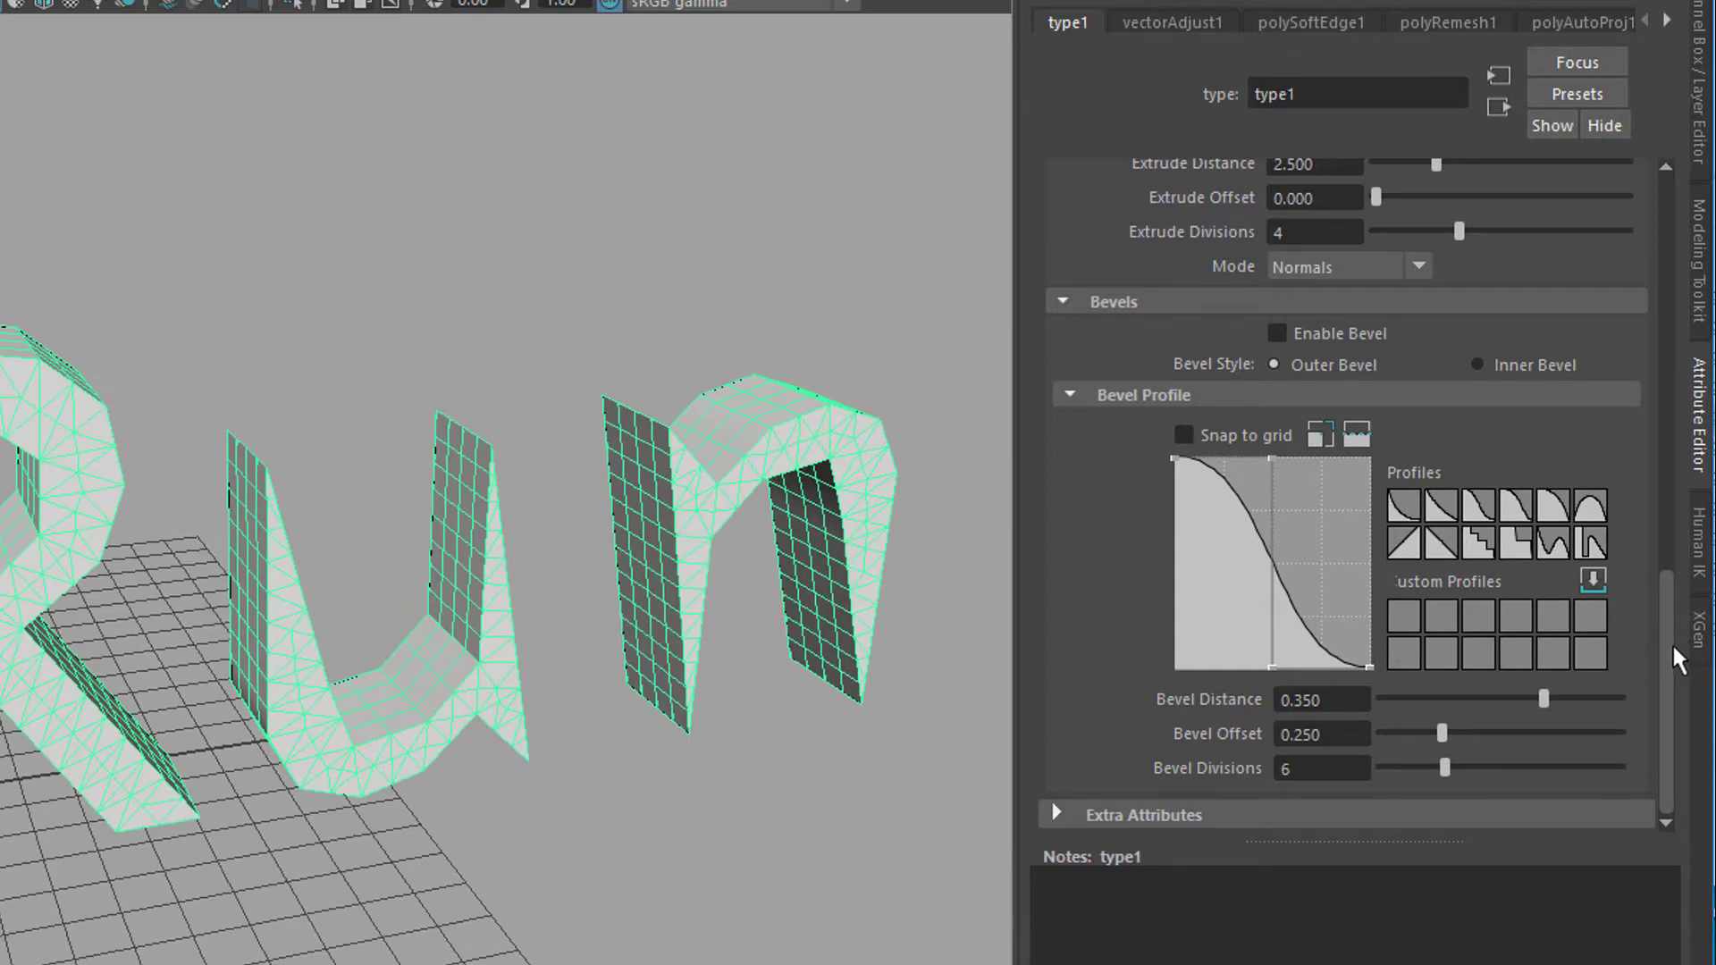
# Step: Give the type object separate shaders for its caps, bevel and extrusion, keeping blinn as the default shader
pyautogui.moveTo(1674, 652); pyautogui.dragTo(1646, 165)
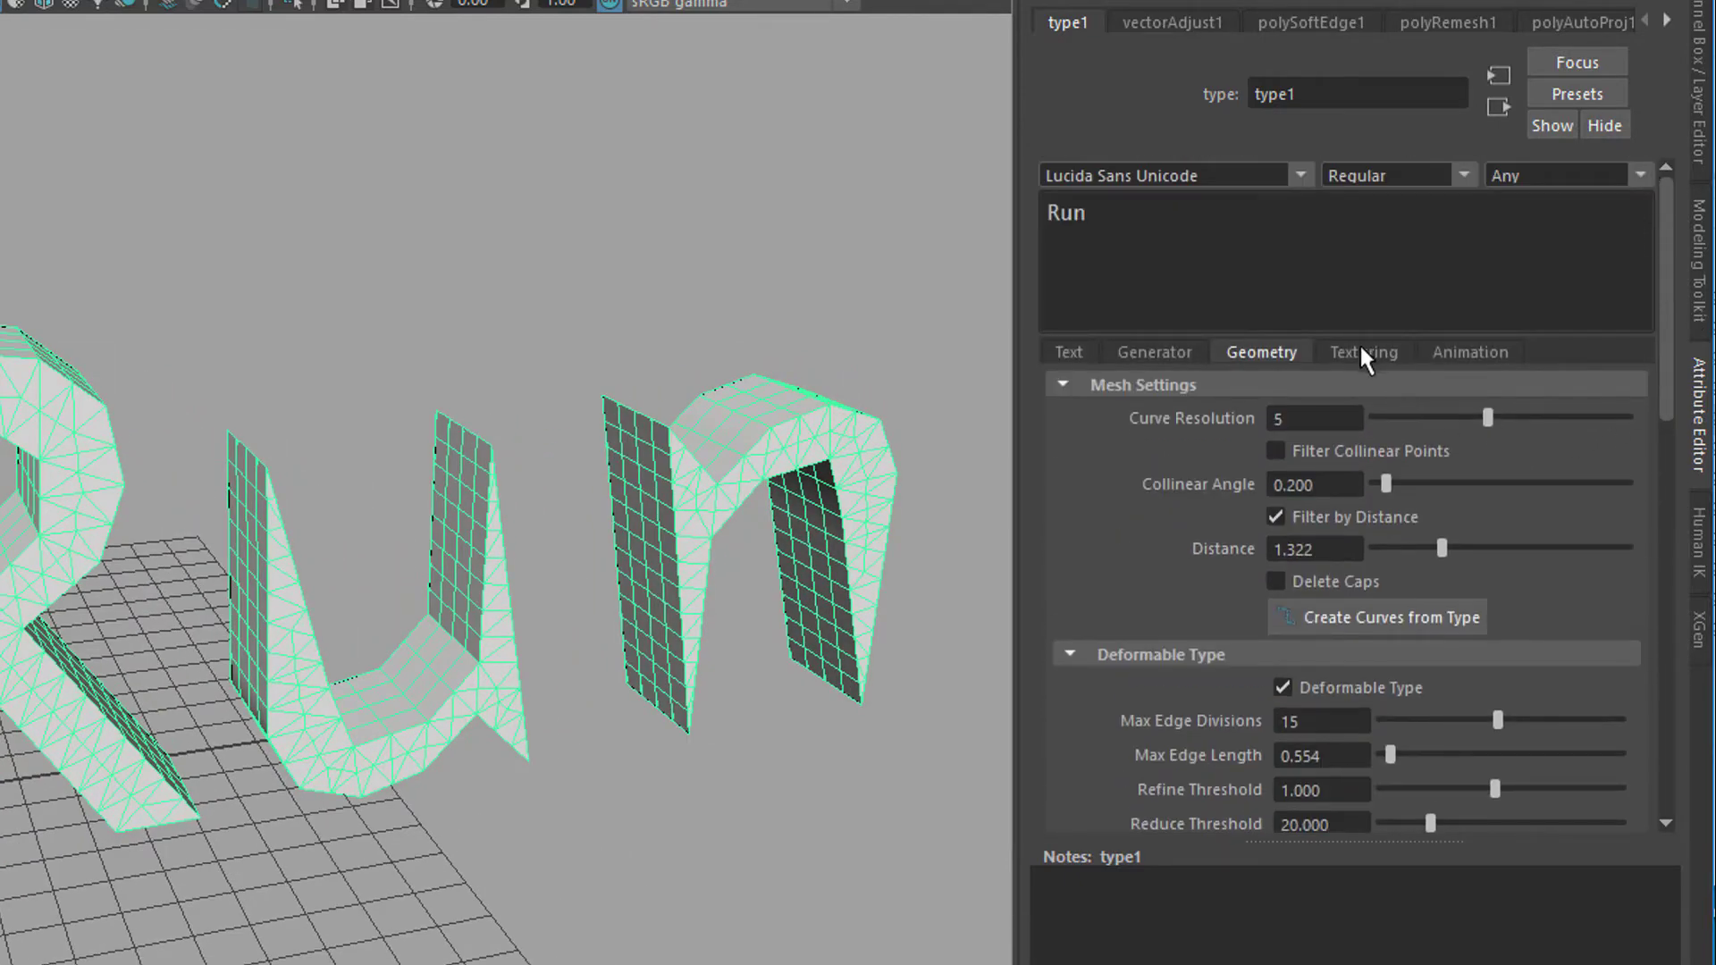
pyautogui.click(1381, 356)
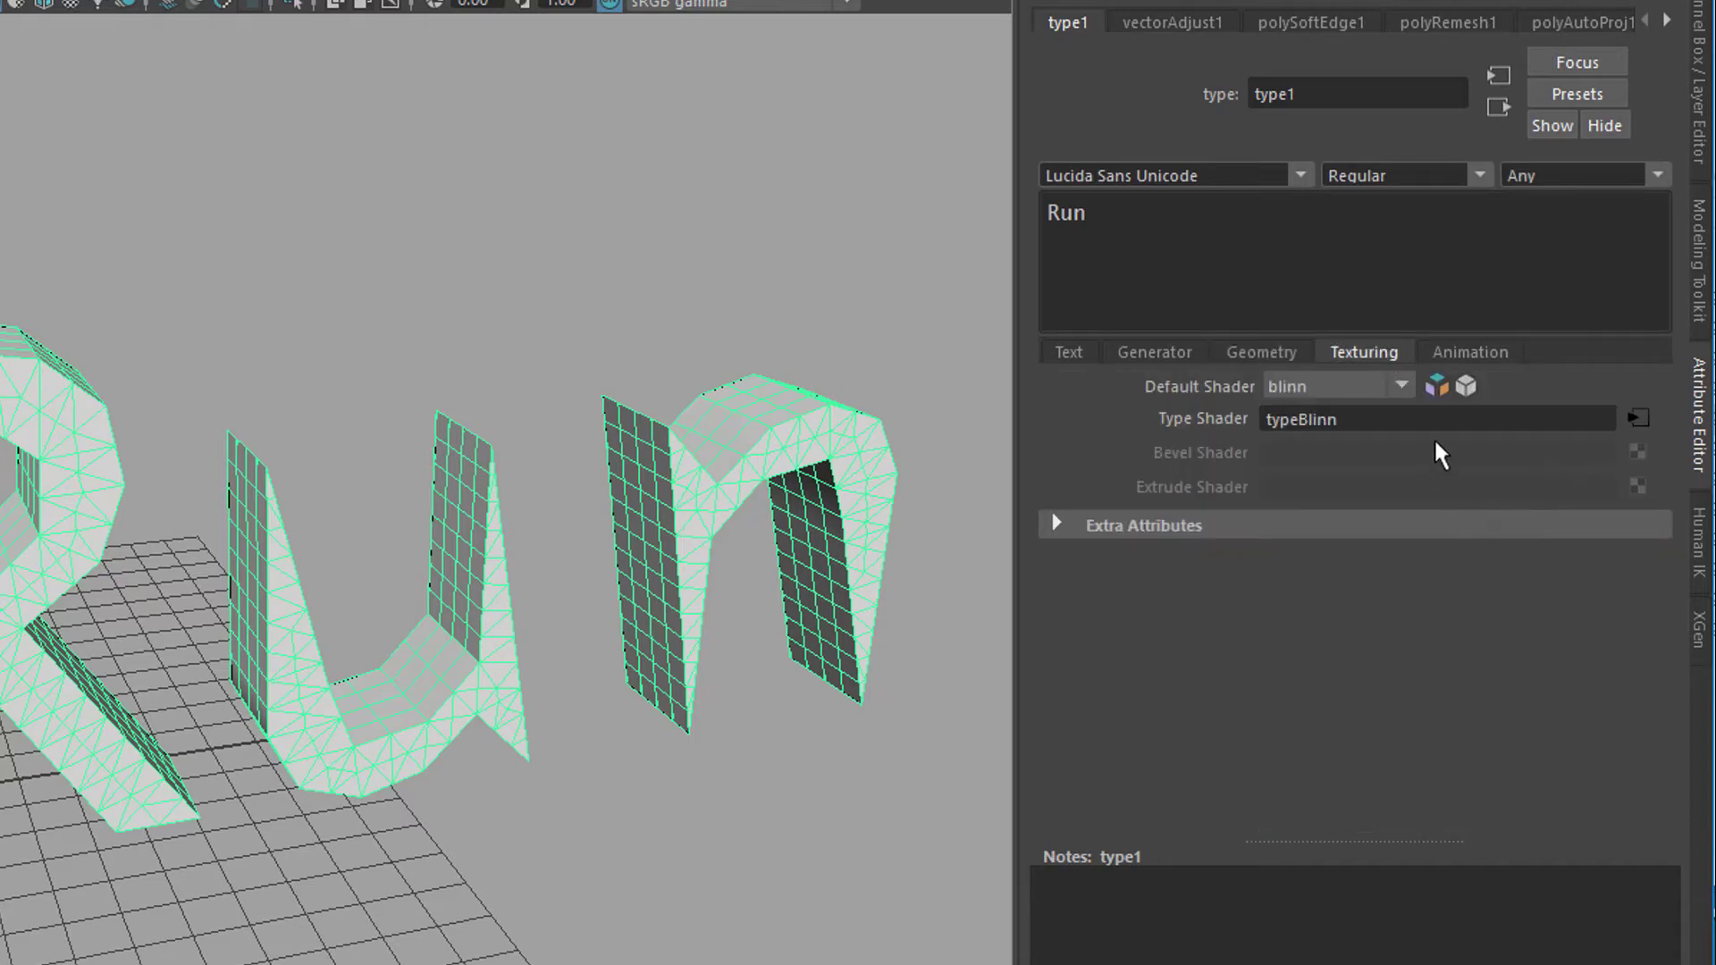
pyautogui.click(1399, 384)
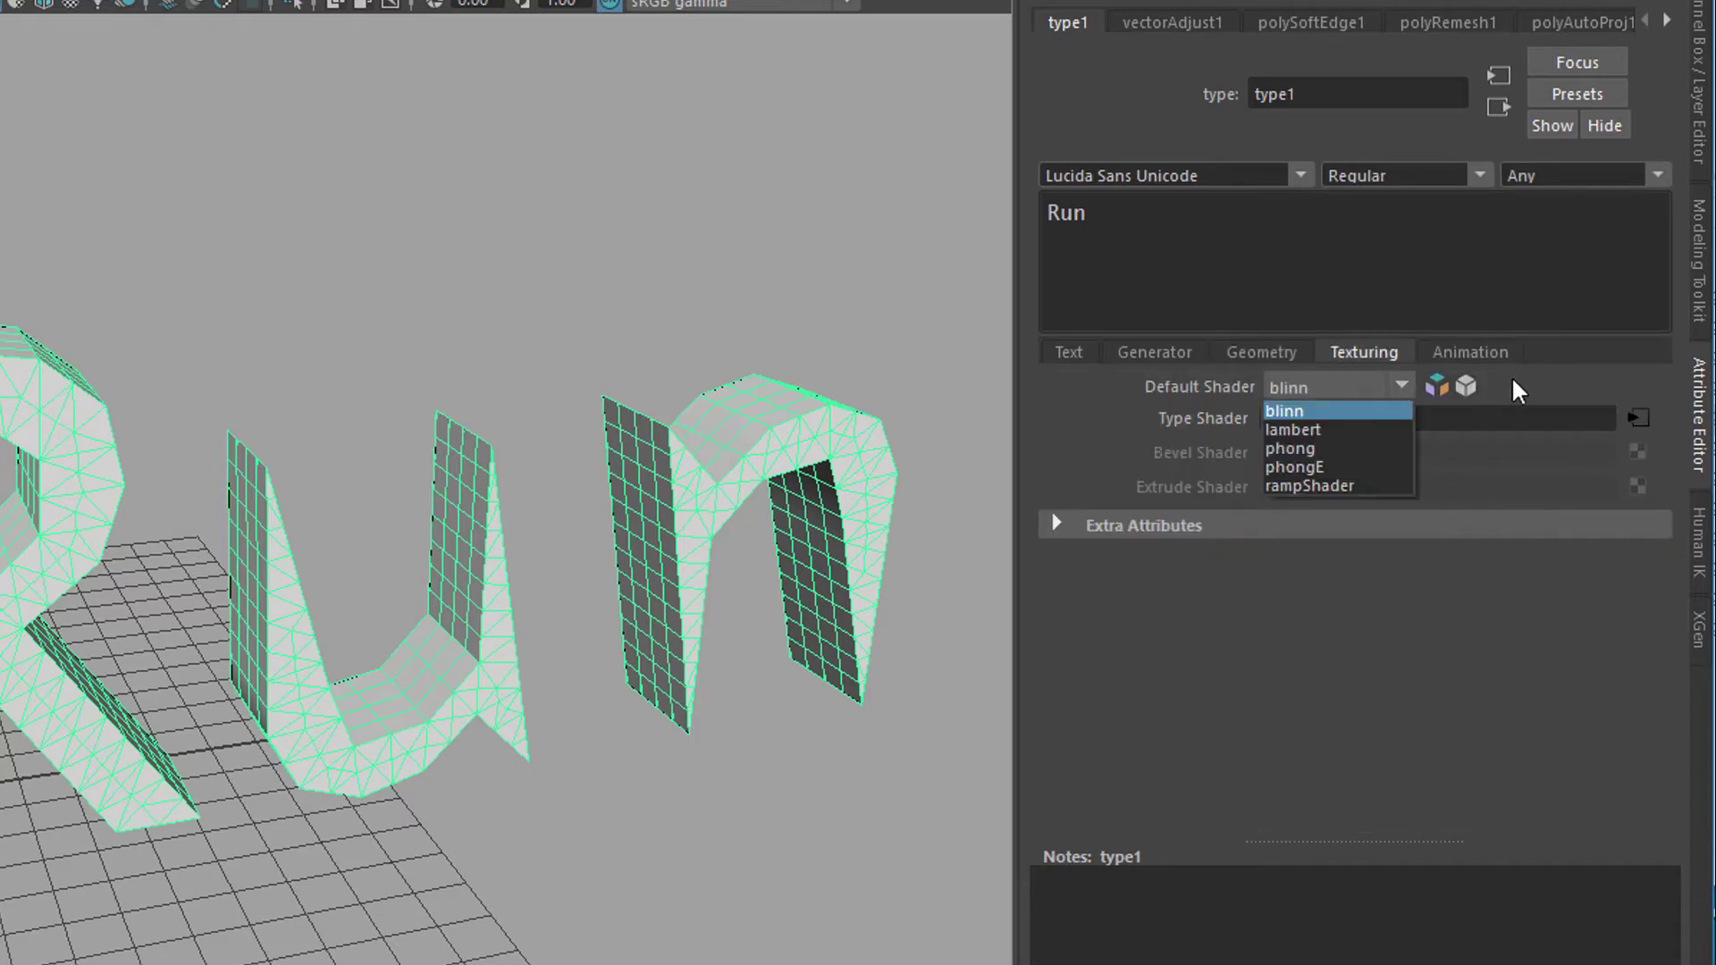
pyautogui.click(1565, 378)
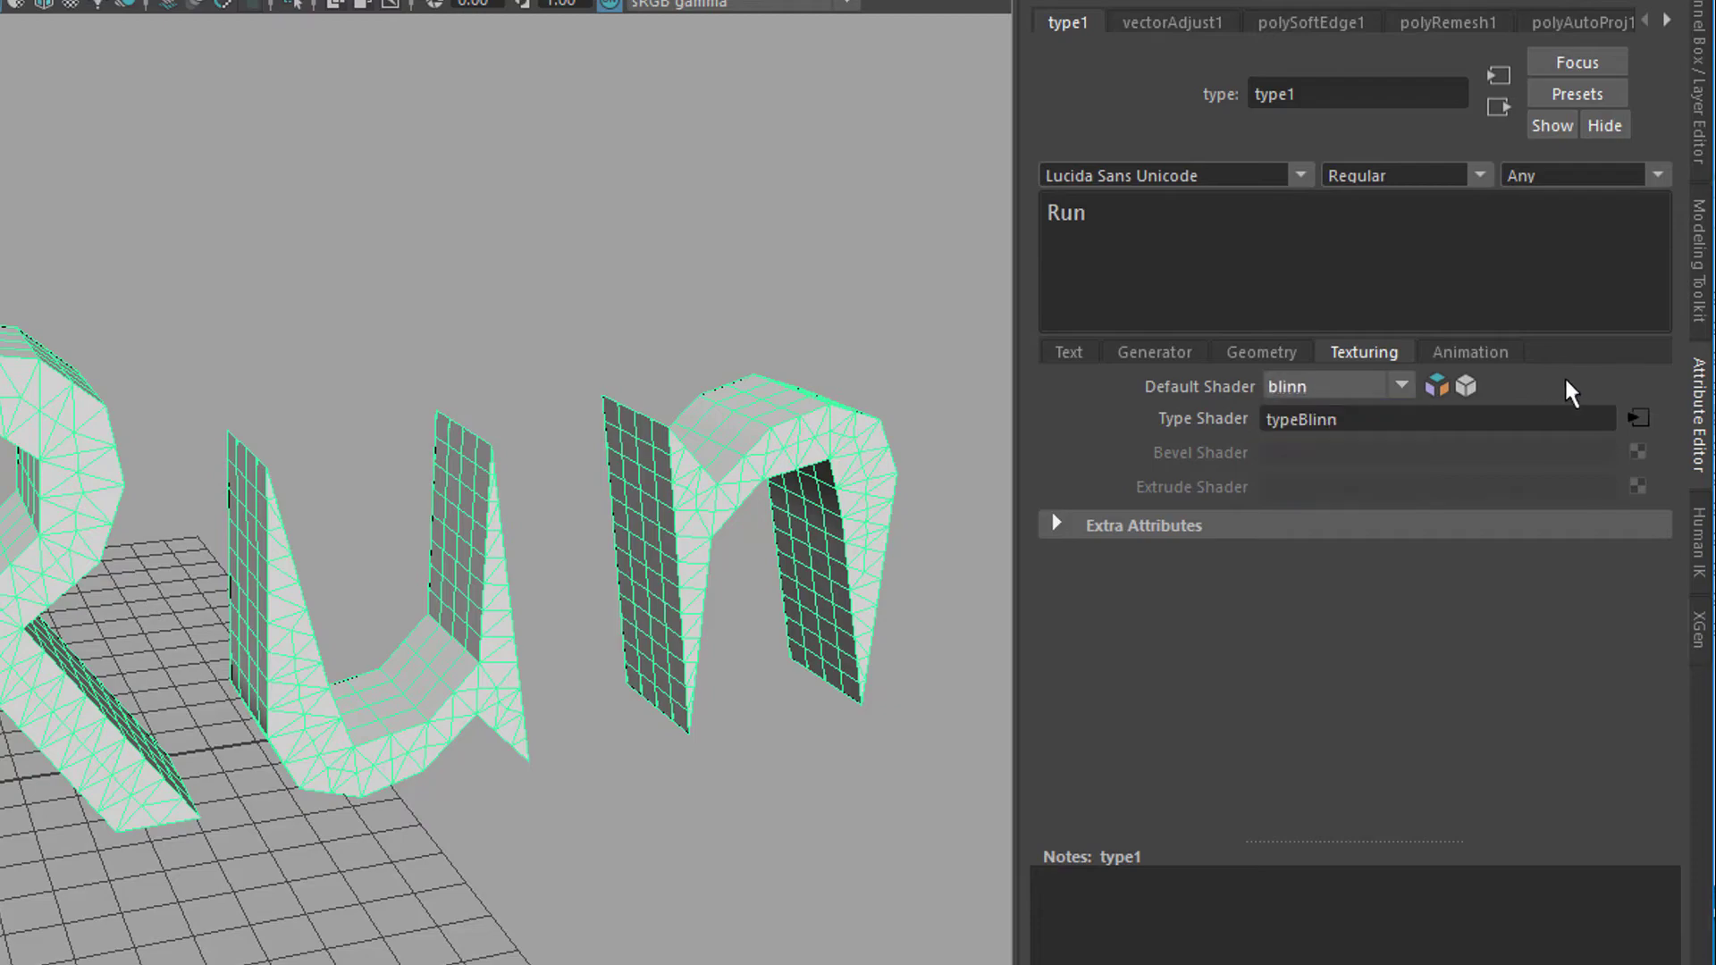
pyautogui.click(1436, 386)
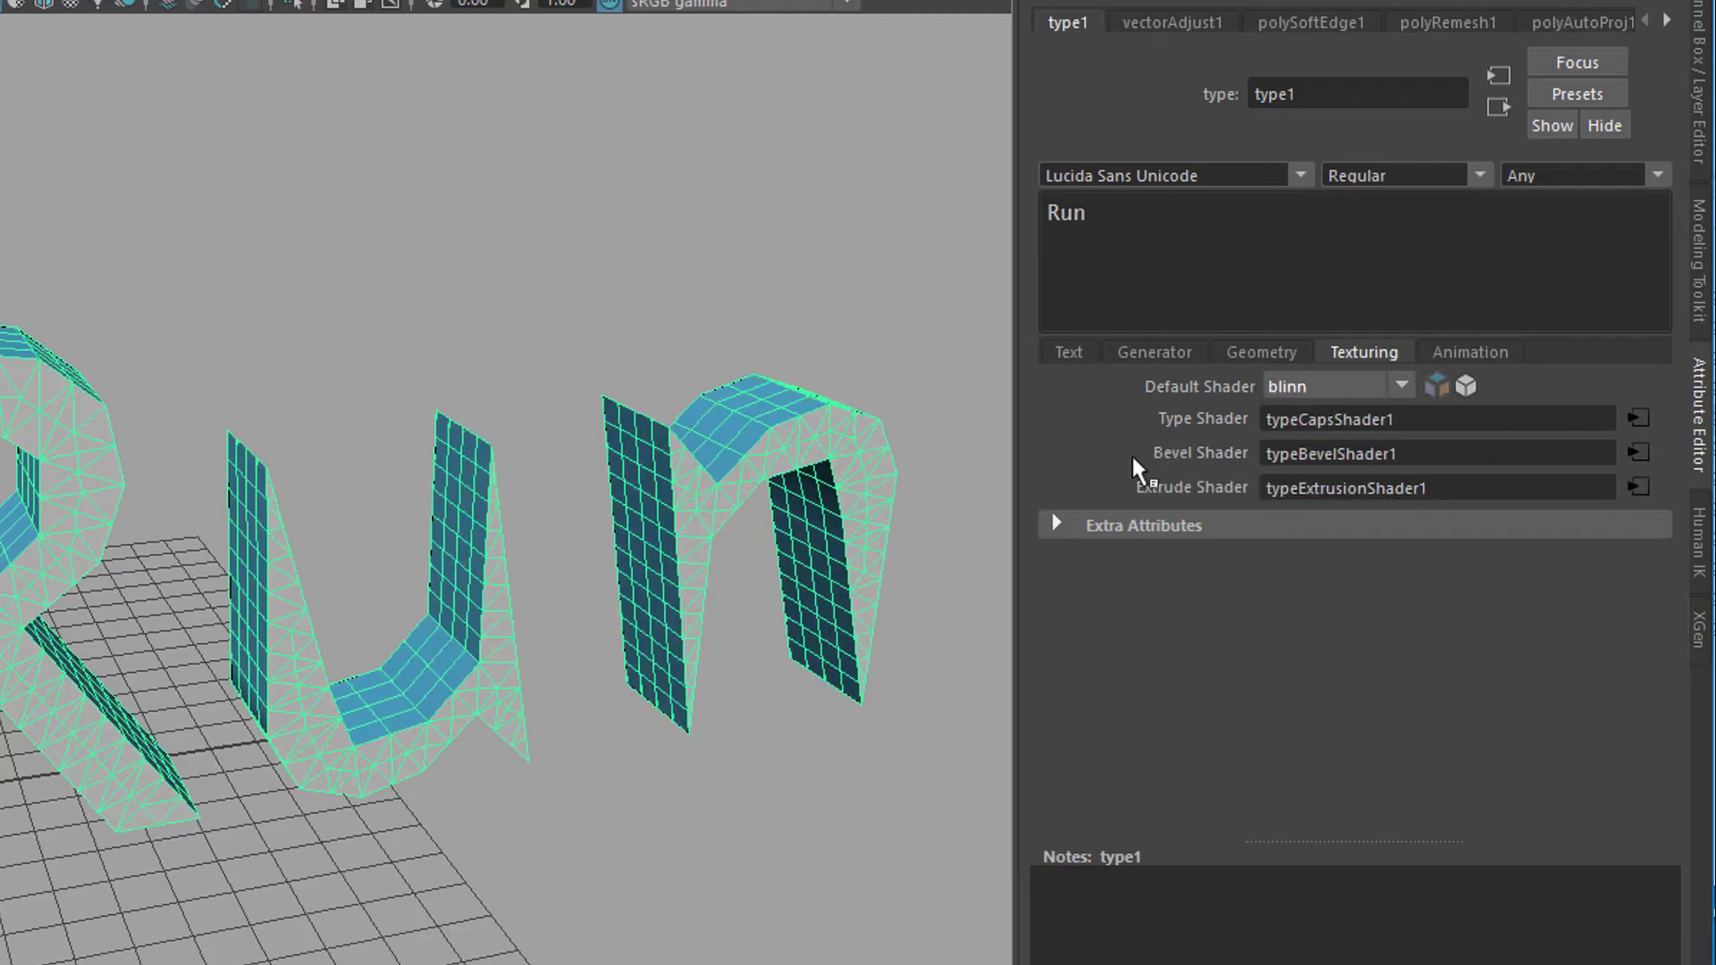
pyautogui.keyDown('alt'); pyautogui.moveTo(483, 706); pyautogui.dragTo(416, 693); pyautogui.keyUp('alt')
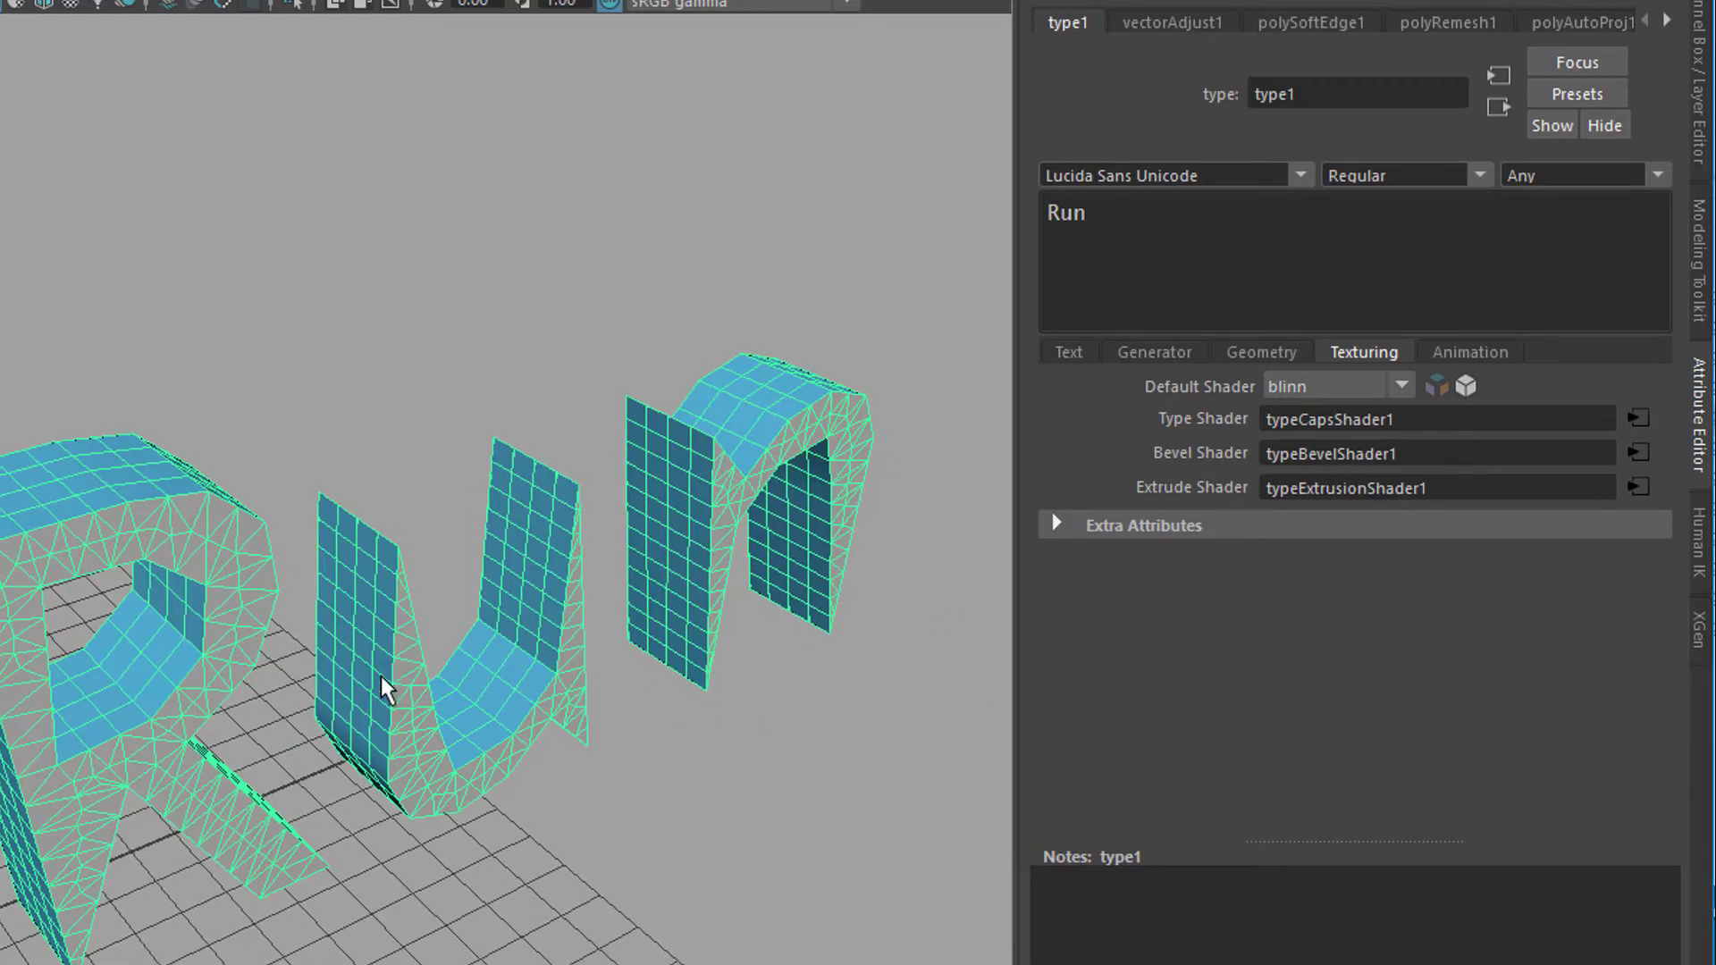
# Step: Deselect the text to examine the shaded letters, reselect it and return to the type1 node's attributes
pyautogui.click(679, 757)
pyautogui.keyDown('alt'); pyautogui.moveTo(586, 725); pyautogui.dragTo(78, 518); pyautogui.keyUp('alt')
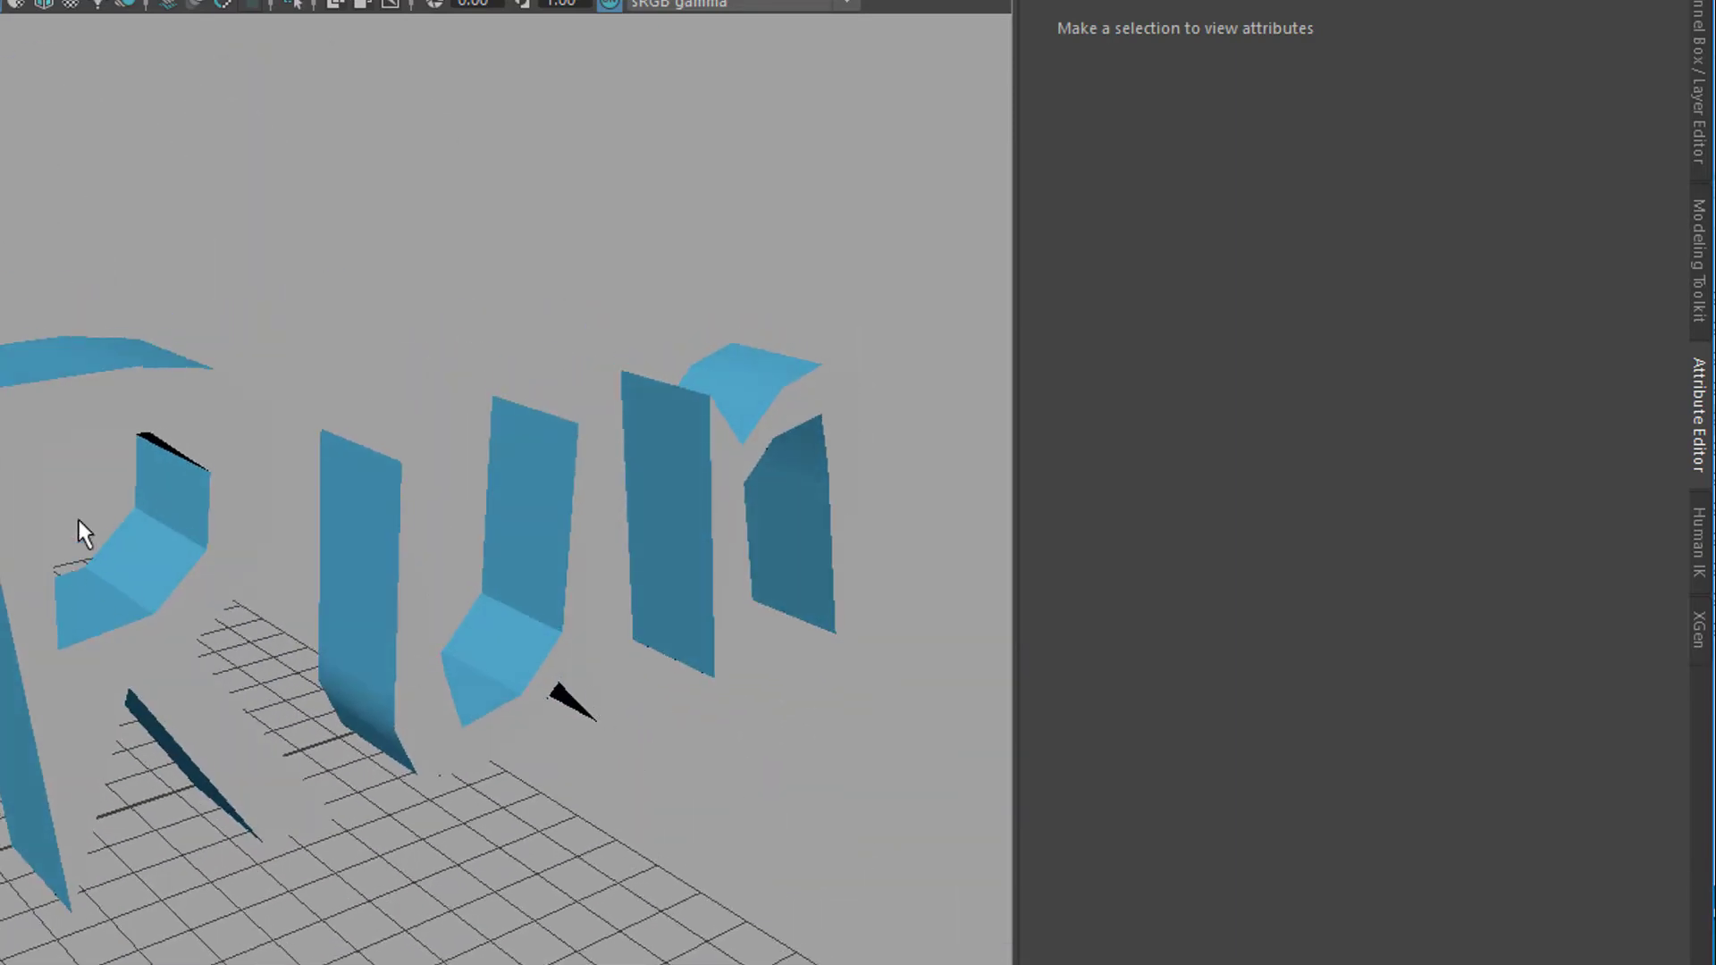
pyautogui.click(109, 409)
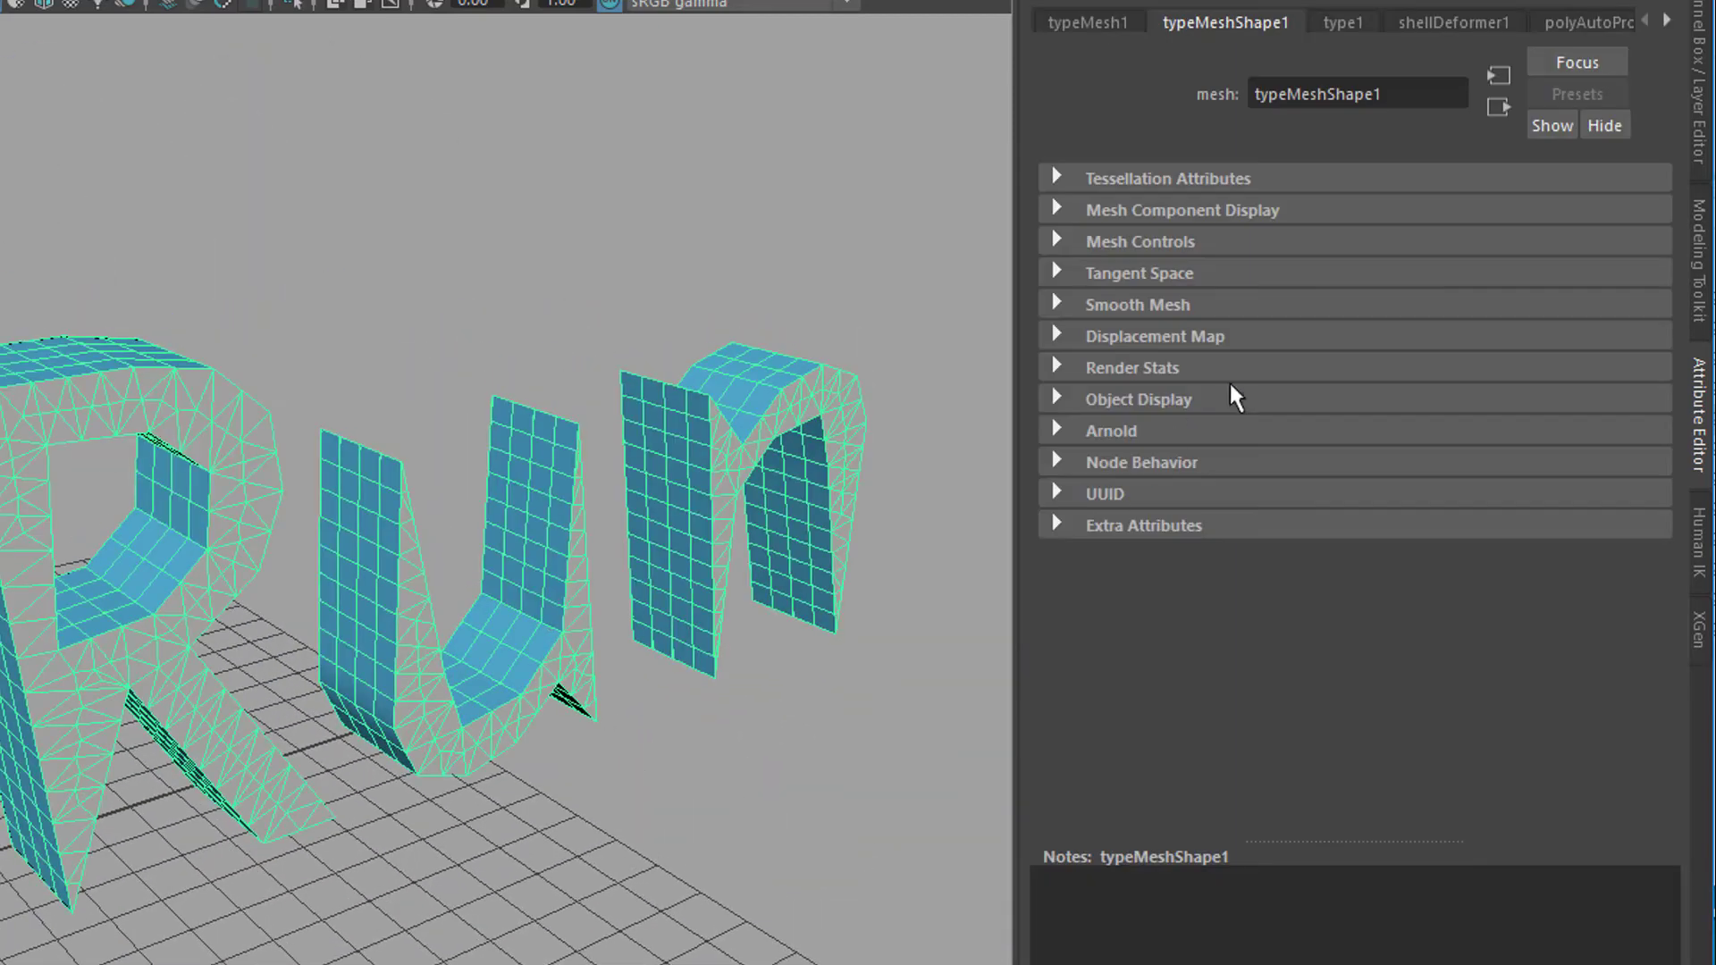
pyautogui.click(1340, 23)
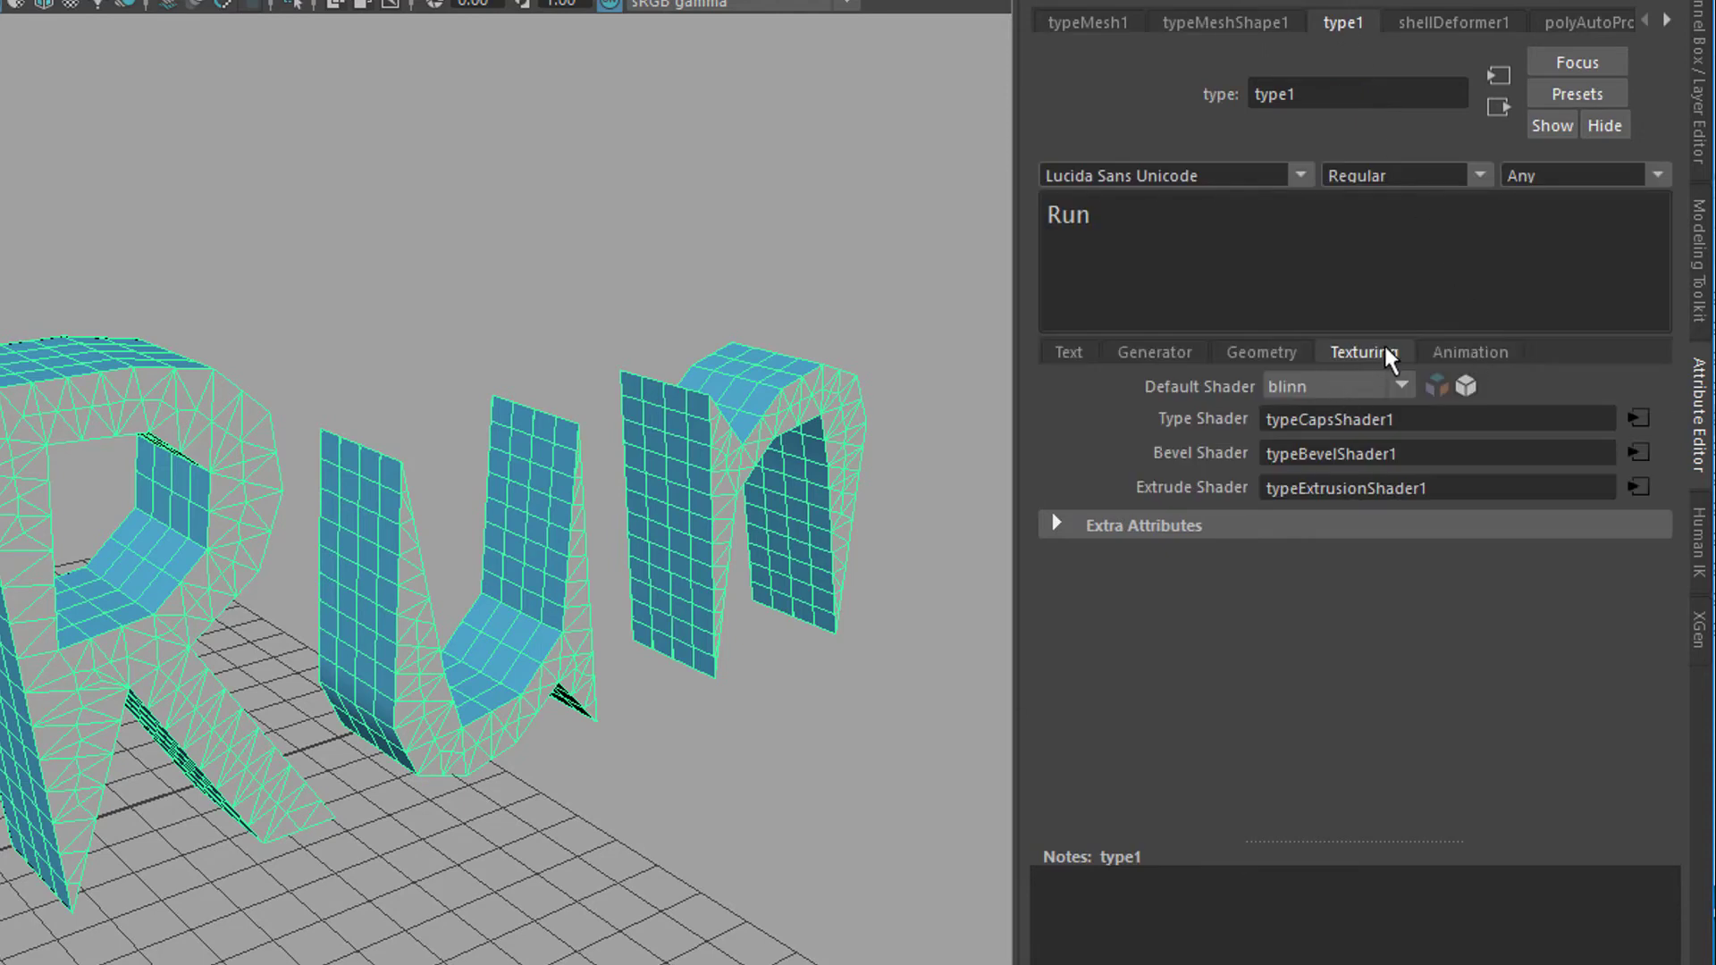
# Step: Enable Animate for the type object and set the Y rotation of its characters to 17.9
pyautogui.click(1491, 354)
pyautogui.click(1270, 386)
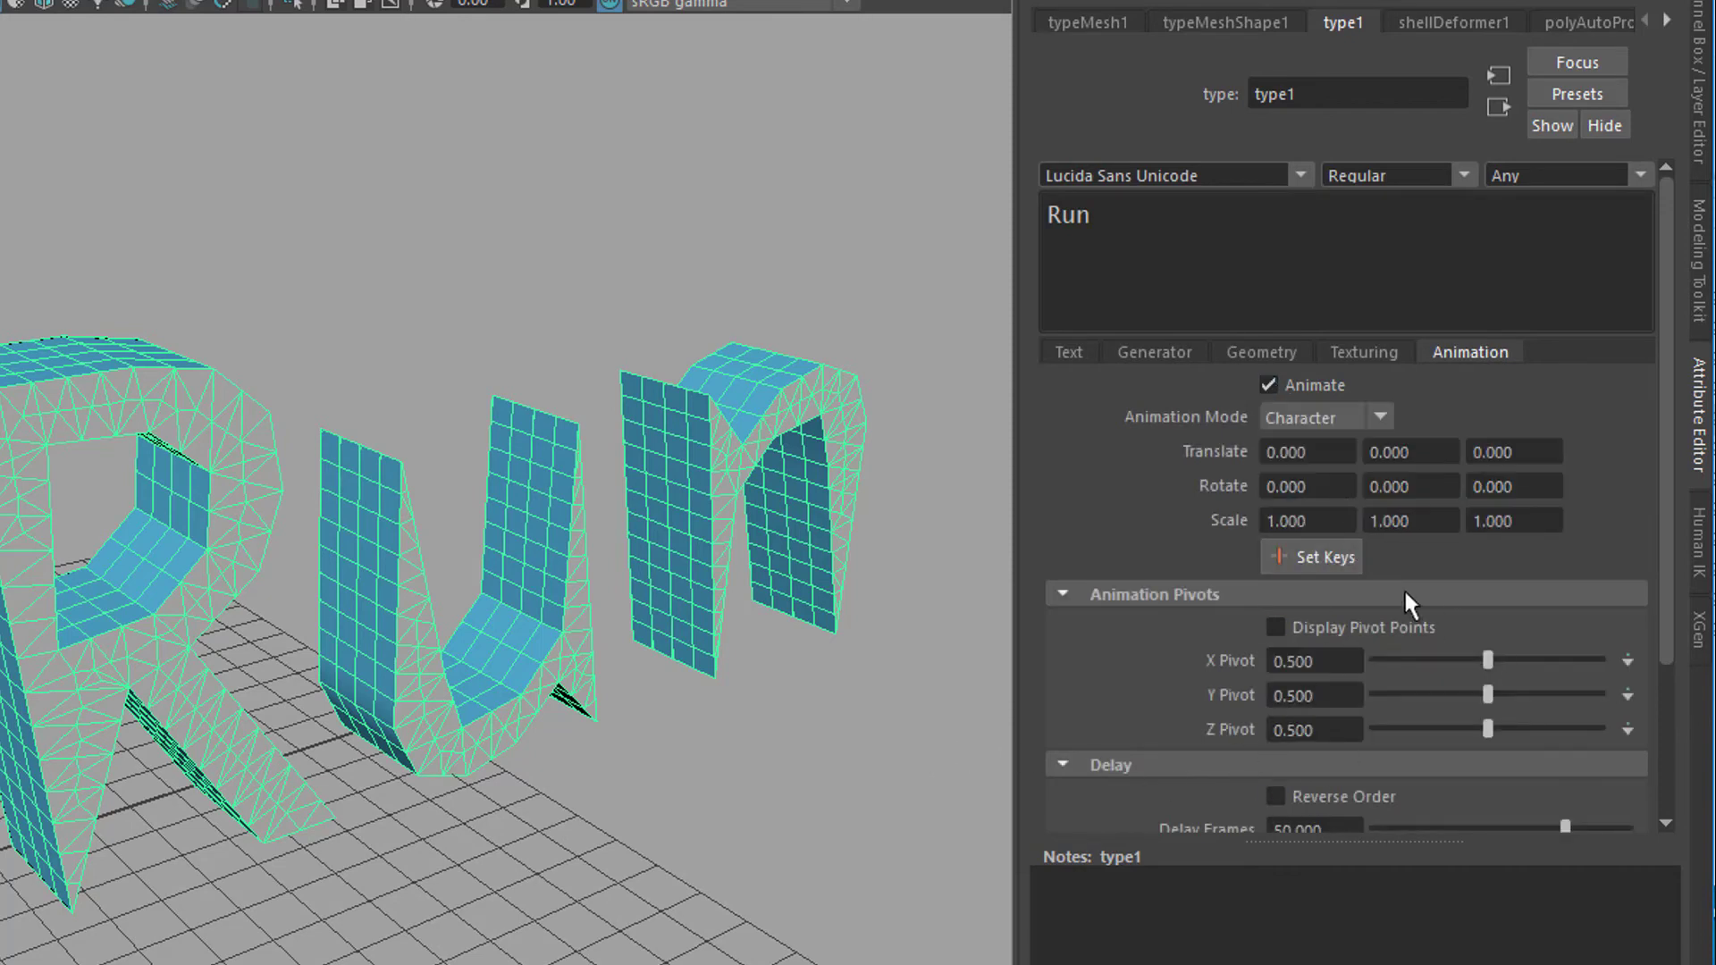
pyautogui.click(1396, 487)
pyautogui.keyDown('ctrl'); pyautogui.moveTo(1400, 494); pyautogui.dragTo(1528, 494); pyautogui.keyUp('ctrl')
pyautogui.keyDown('ctrl'); pyautogui.moveTo(1396, 487); pyautogui.dragTo(1516, 492); pyautogui.keyUp('ctrl')
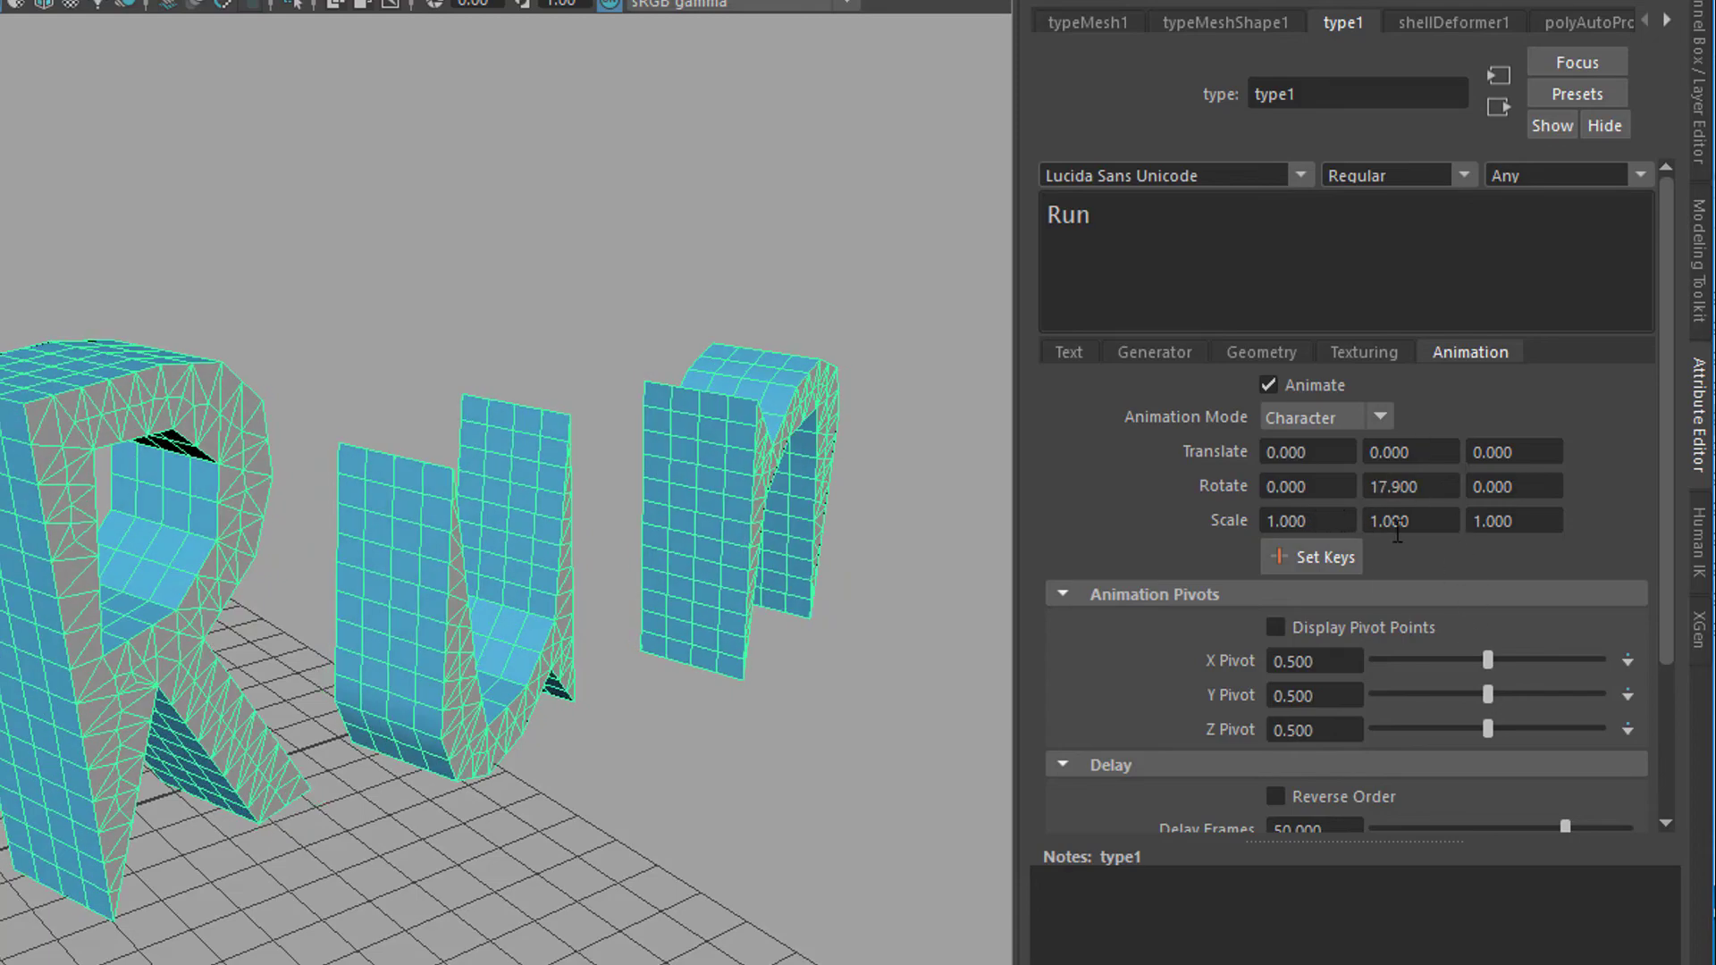
pyautogui.keyDown('alt'); pyautogui.moveTo(668, 635); pyautogui.dragTo(520, 708); pyautogui.keyUp('alt')
pyautogui.keyDown('alt'); pyautogui.moveTo(520, 707); pyautogui.dragTo(569, 722, button='right'); pyautogui.keyUp('alt')
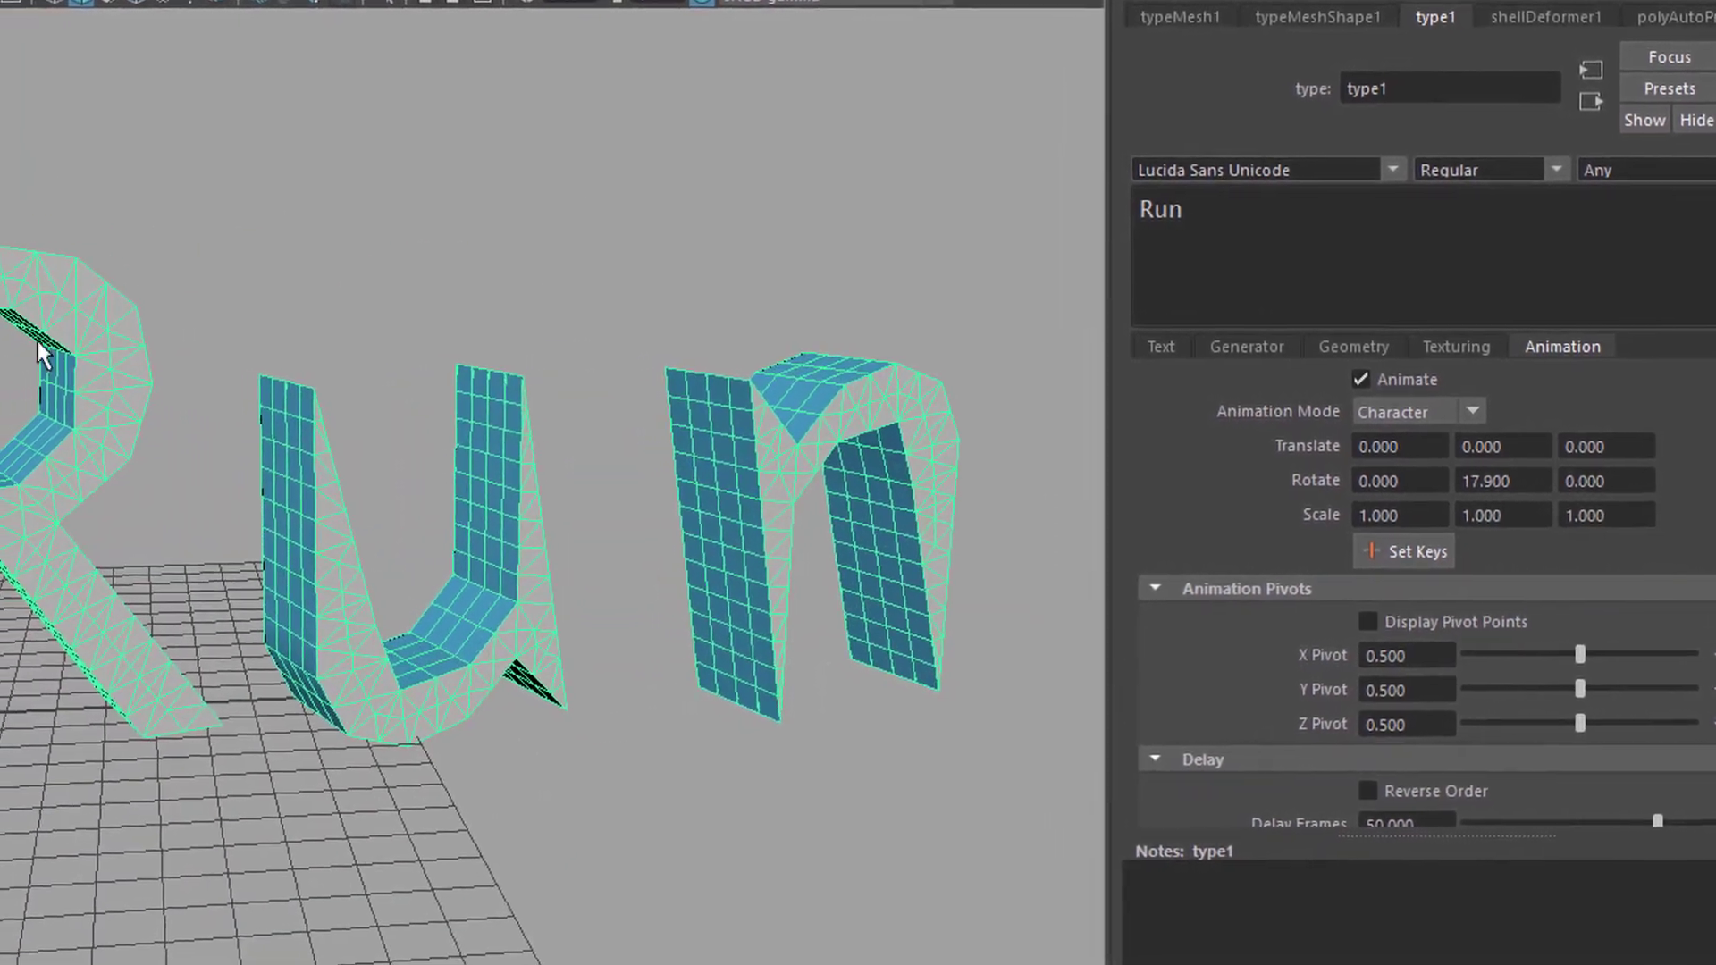